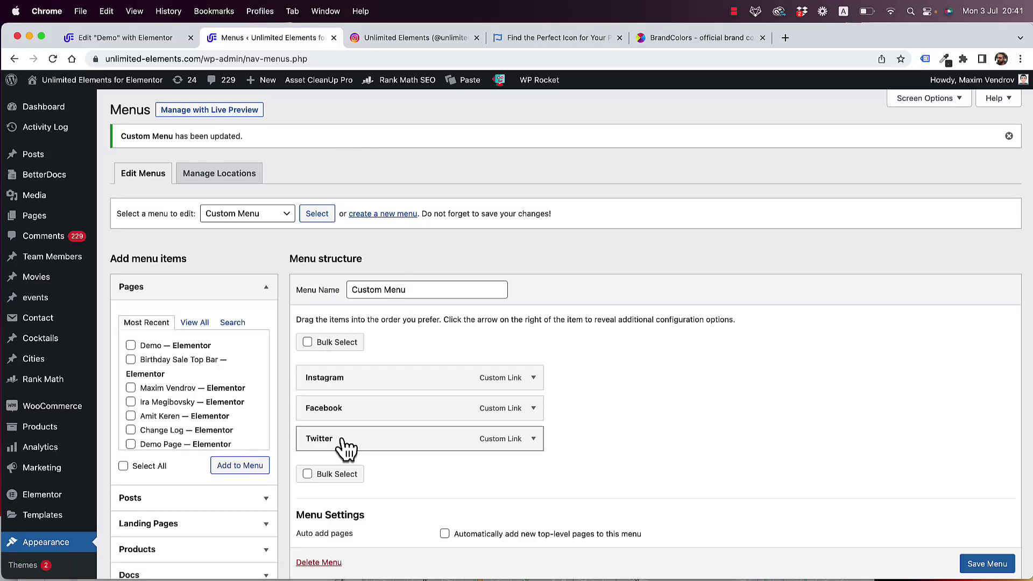
- Examine the URL, navigation label, icon and color settings of the Instagram item in Custom Menu
{"action": "left_click", "coordinate": [534, 379]}
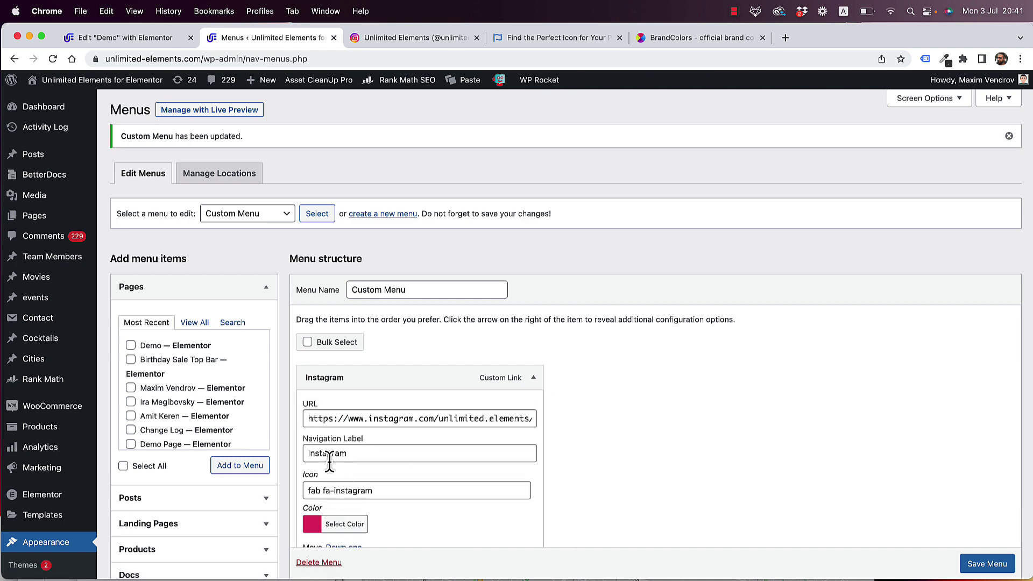
{"action": "scroll", "coordinate": [356, 462], "scroll_direction": "down", "scroll_amount": 2}
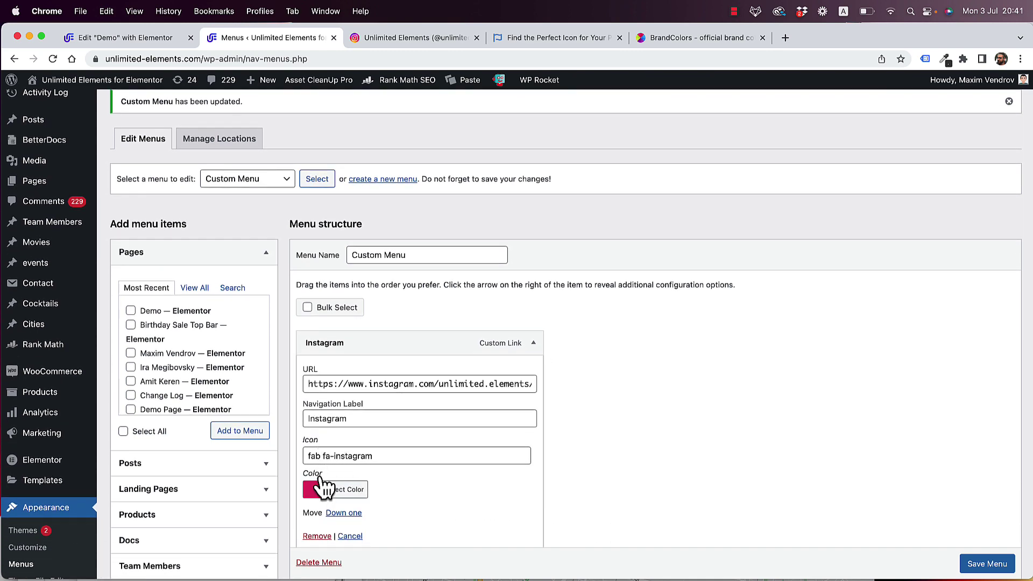
- Switch to the Elementor editor of the Demo page, search widgets for "circle" and add the Circle Menu widget to the empty section
{"action": "left_click", "coordinate": [146, 40]}
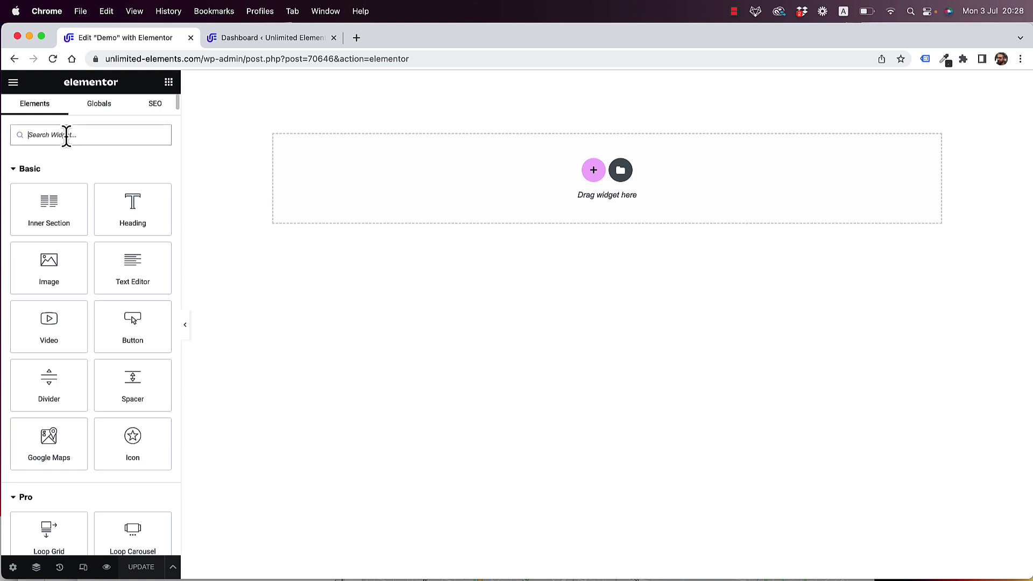
{"action": "type", "text": "circle"}
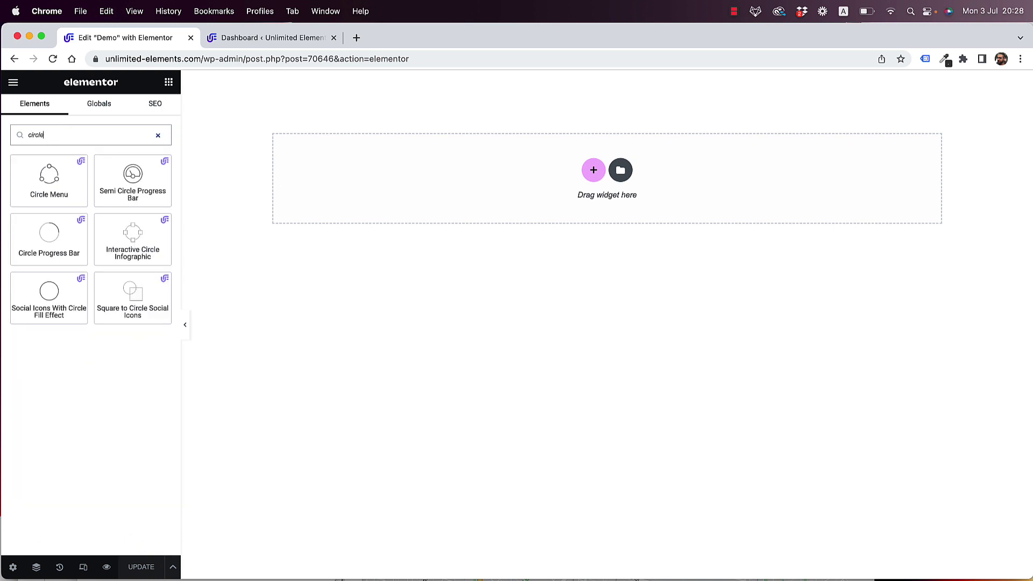
{"action": "left_click_drag", "start_coordinate": [37, 201], "coordinate": [548, 199]}
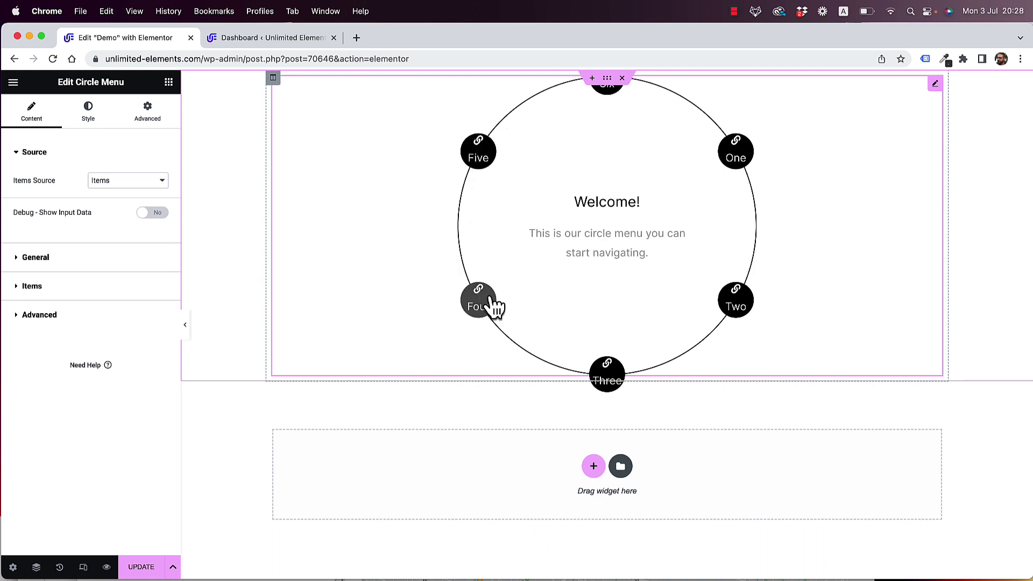
- Set the Circle Menu widget's items source to Menu
{"action": "left_click", "coordinate": [42, 291]}
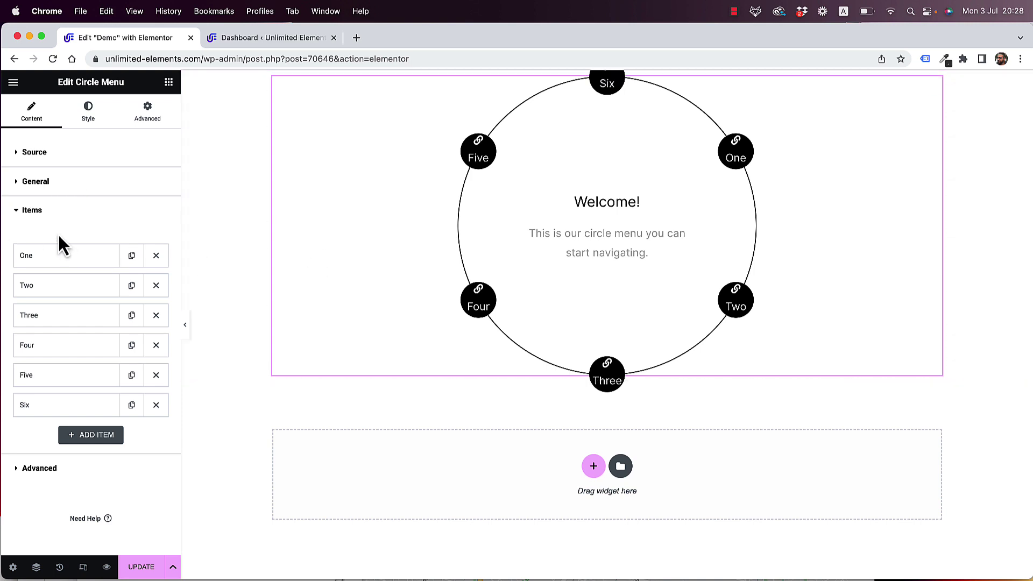
{"action": "left_click", "coordinate": [46, 214]}
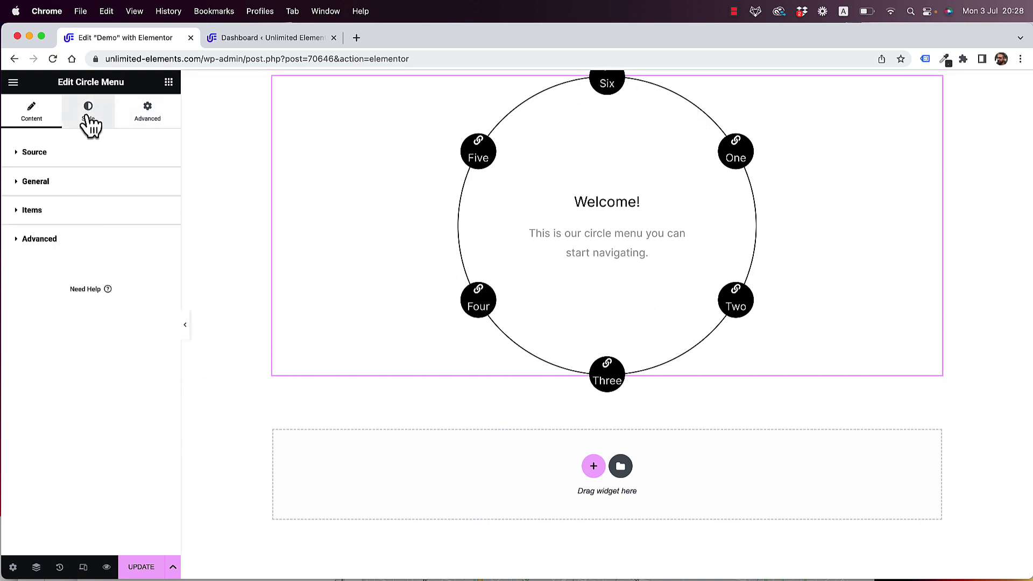
{"action": "left_click", "coordinate": [46, 157]}
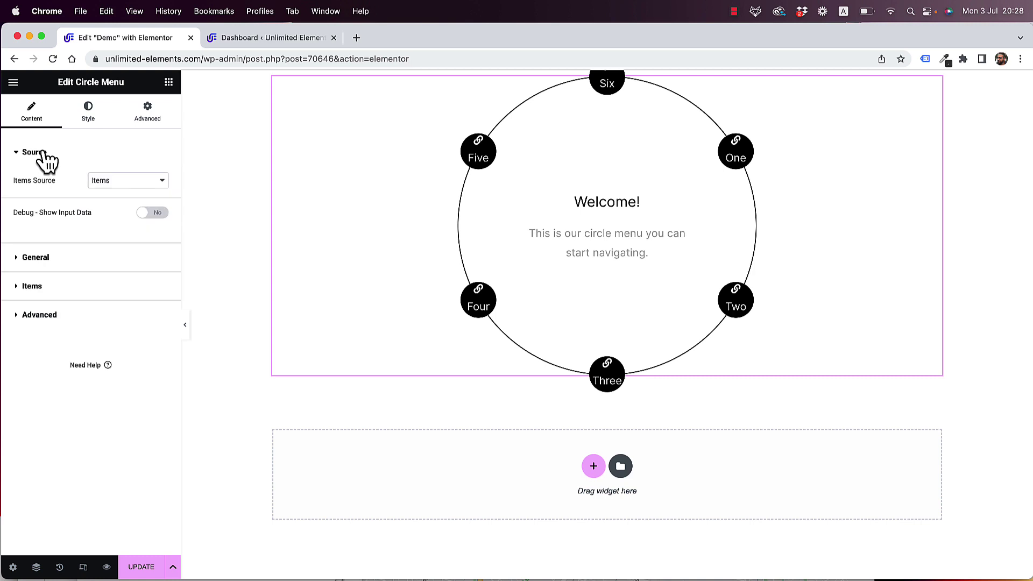
{"action": "left_click", "coordinate": [130, 182]}
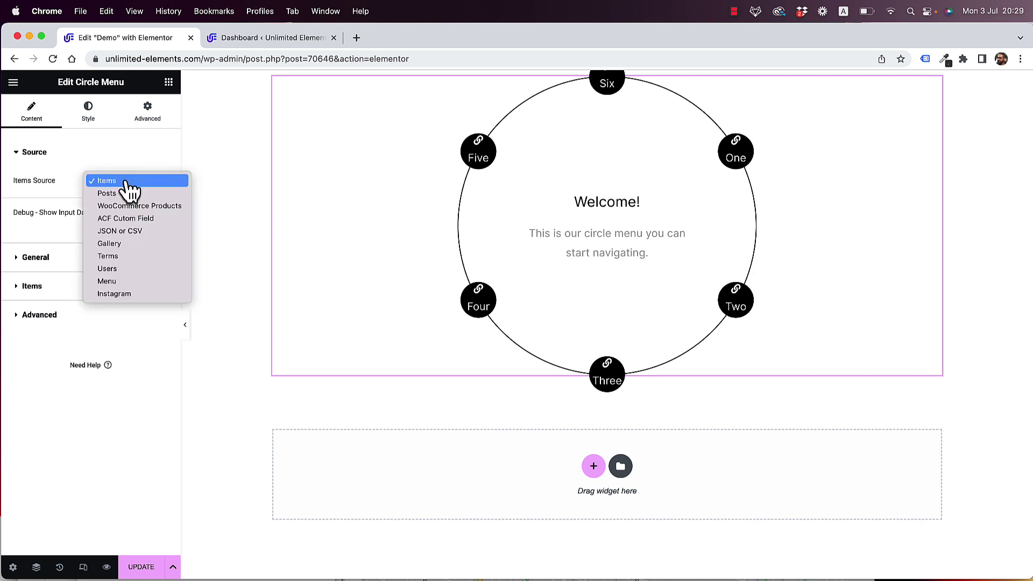
{"action": "left_click", "coordinate": [117, 282]}
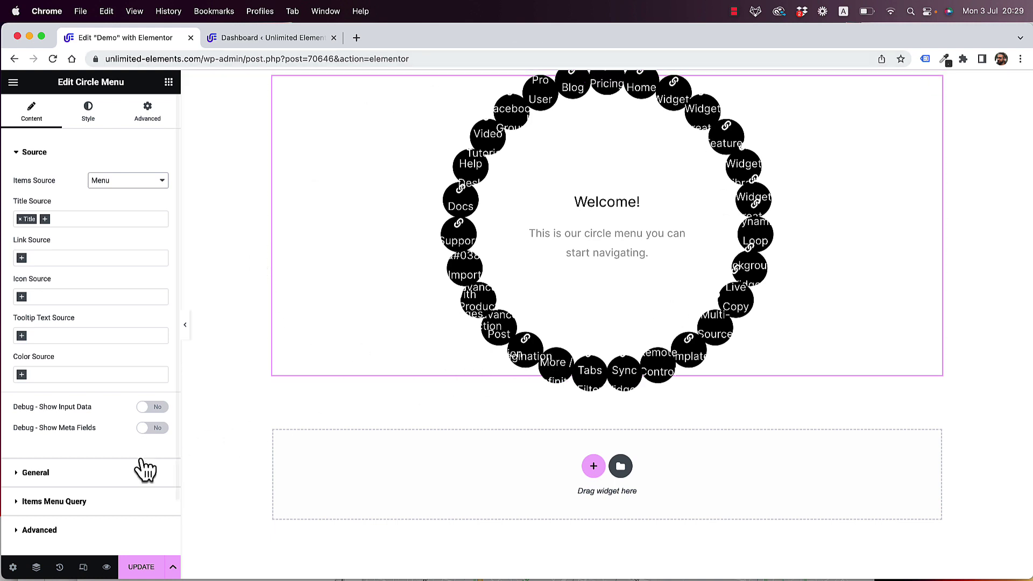
- Choose E-Commerce Menu as the menu in the items menu query, keeping the max depth at All Depths
{"action": "left_click", "coordinate": [45, 501]}
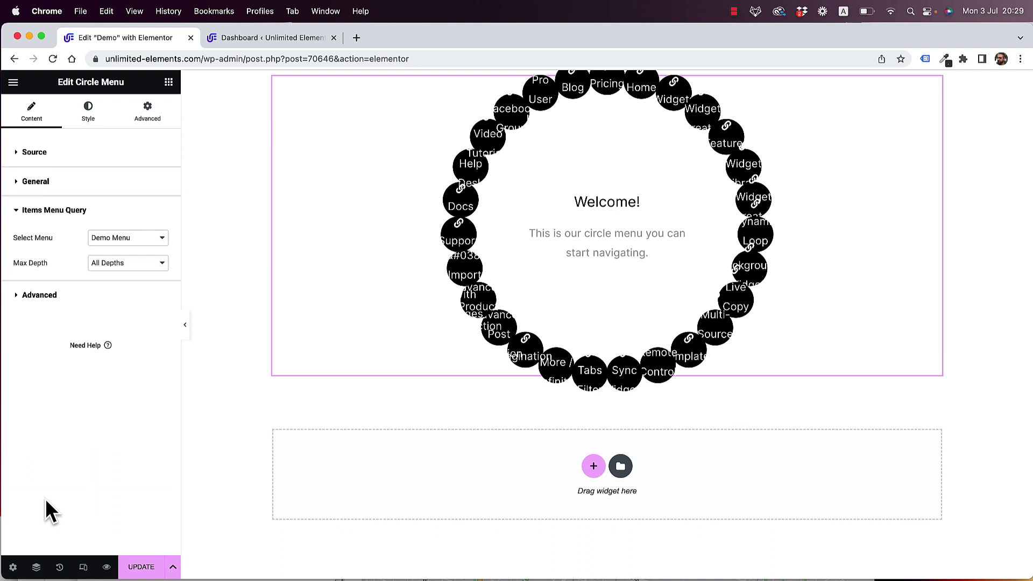
{"action": "left_click", "coordinate": [110, 239]}
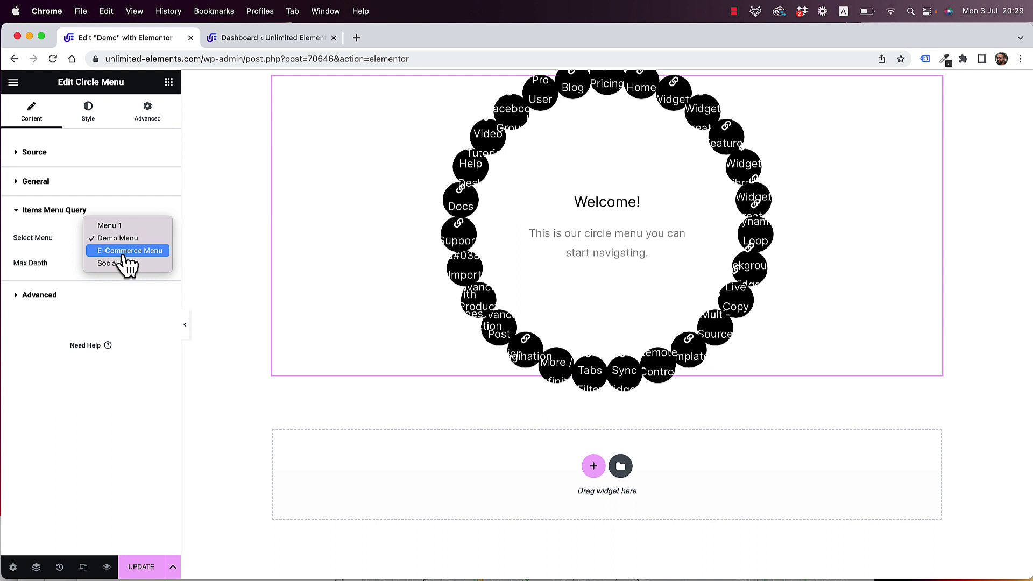
{"action": "left_click", "coordinate": [123, 256]}
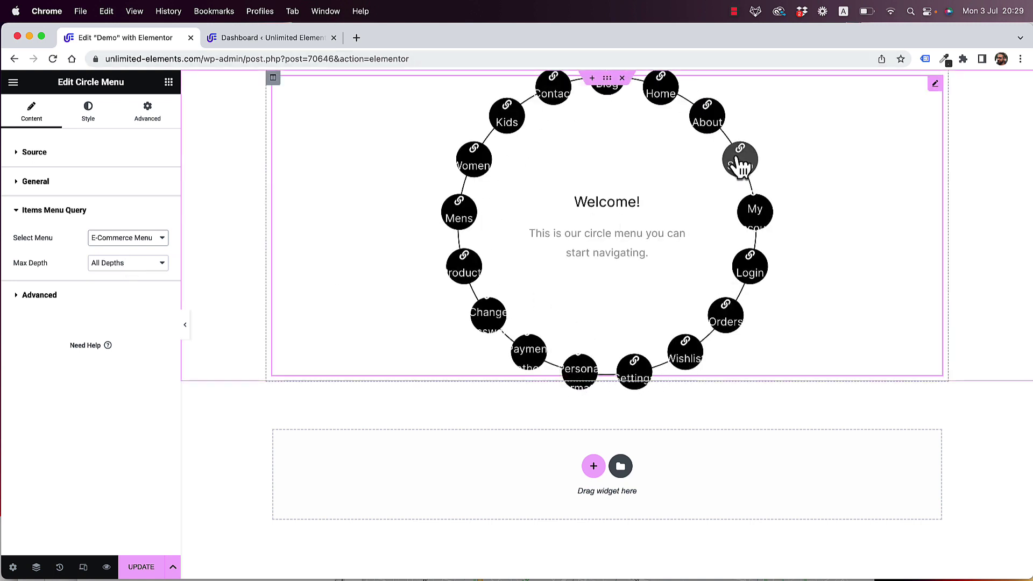
{"action": "left_click", "coordinate": [111, 264]}
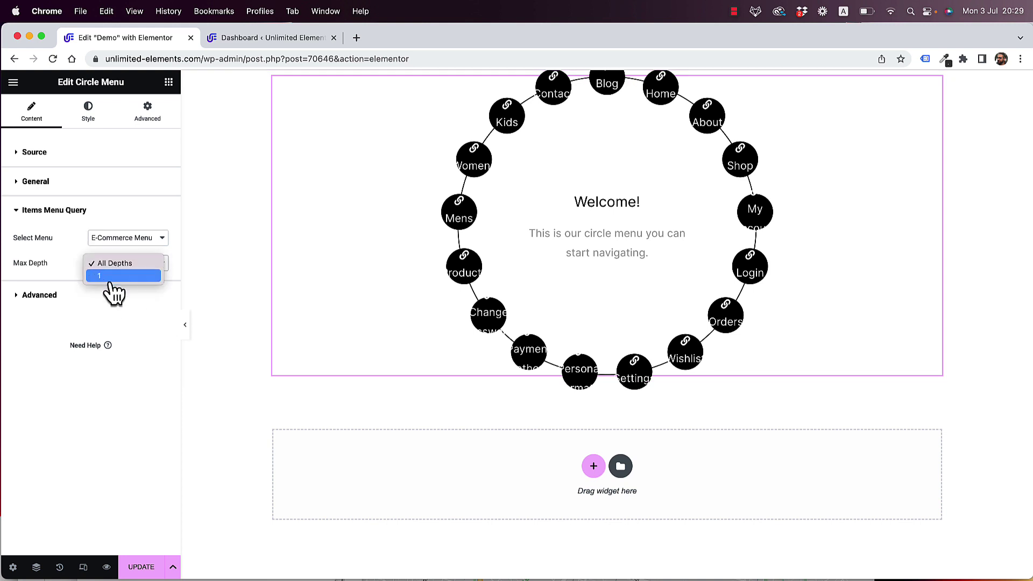
{"action": "left_click", "coordinate": [142, 340]}
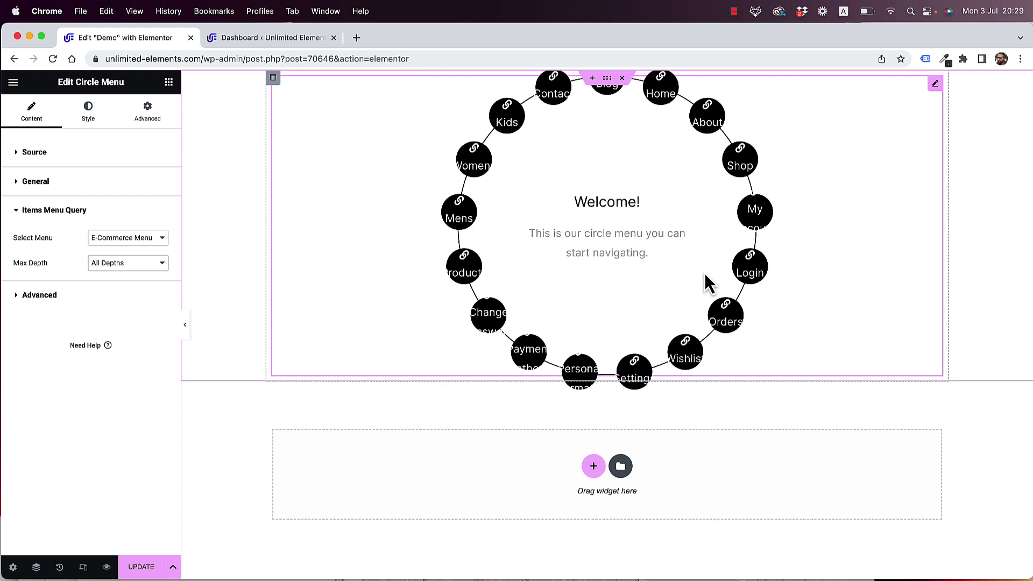
- Set the link source of the circle menu items to Url
{"action": "left_click", "coordinate": [43, 156]}
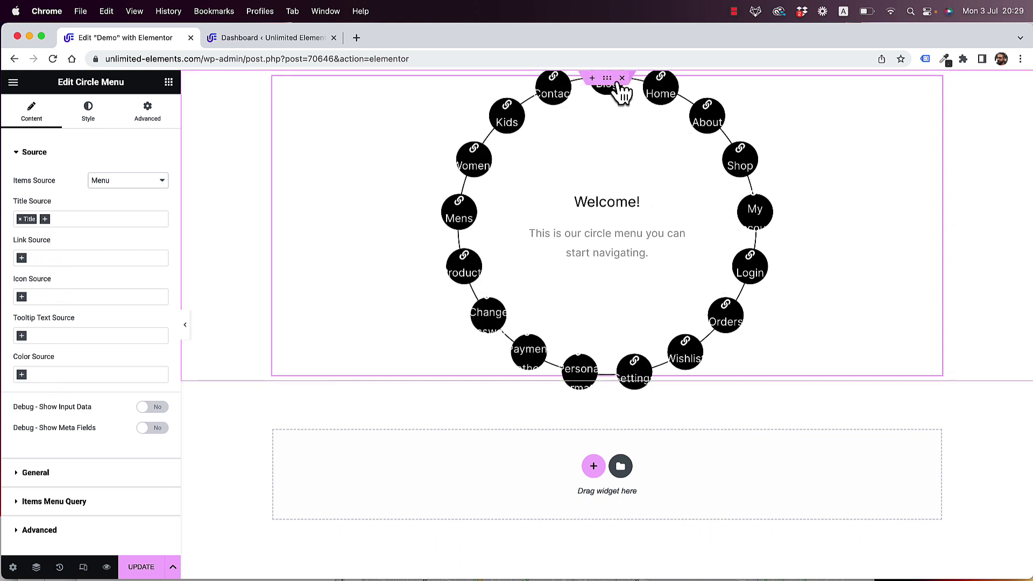
{"action": "left_click", "coordinate": [98, 261]}
{"action": "scroll", "coordinate": [76, 350], "scroll_direction": "down", "scroll_amount": 2}
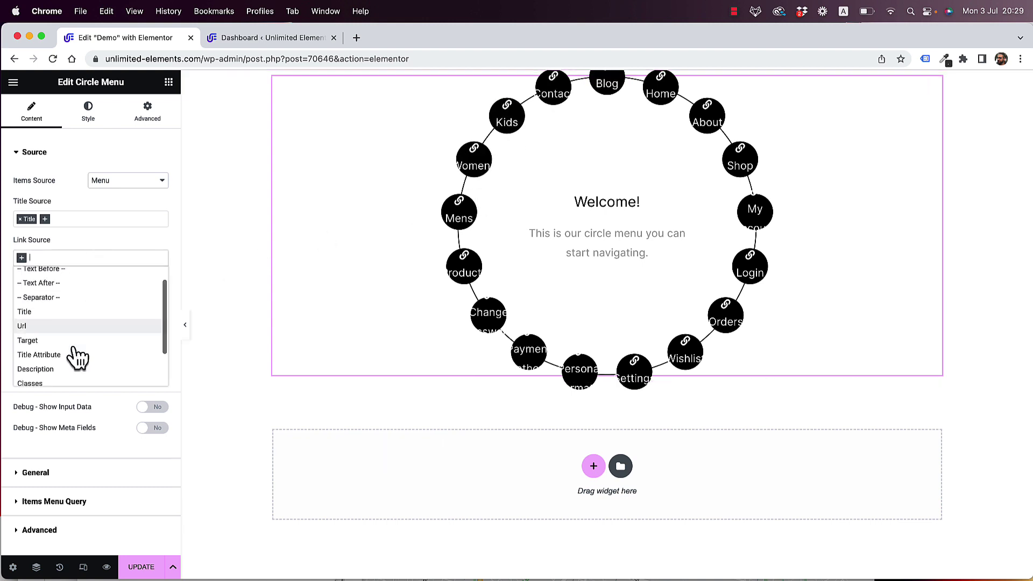
{"action": "left_click", "coordinate": [29, 319]}
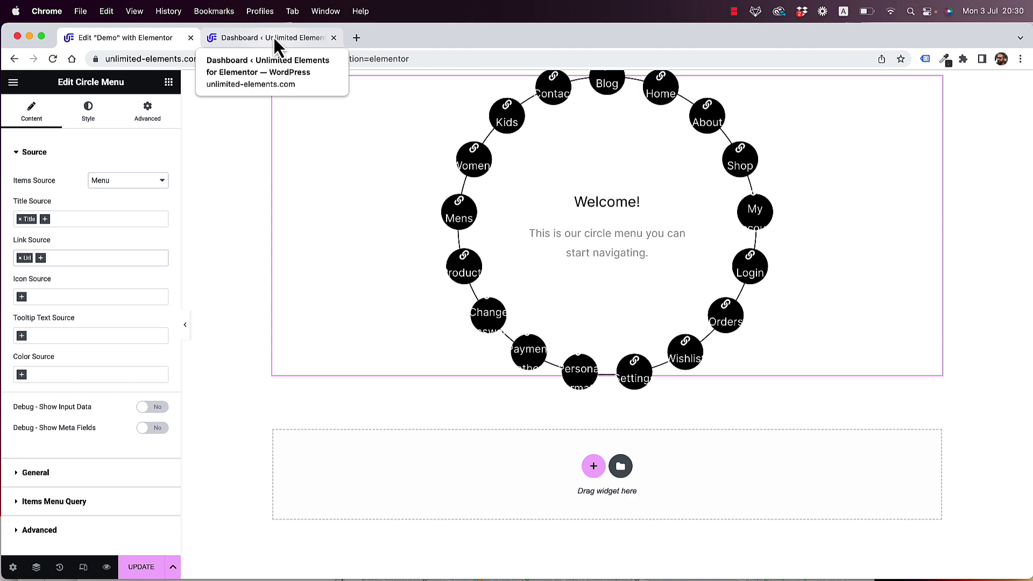
{"action": "mouse_move", "coordinate": [461, 212]}
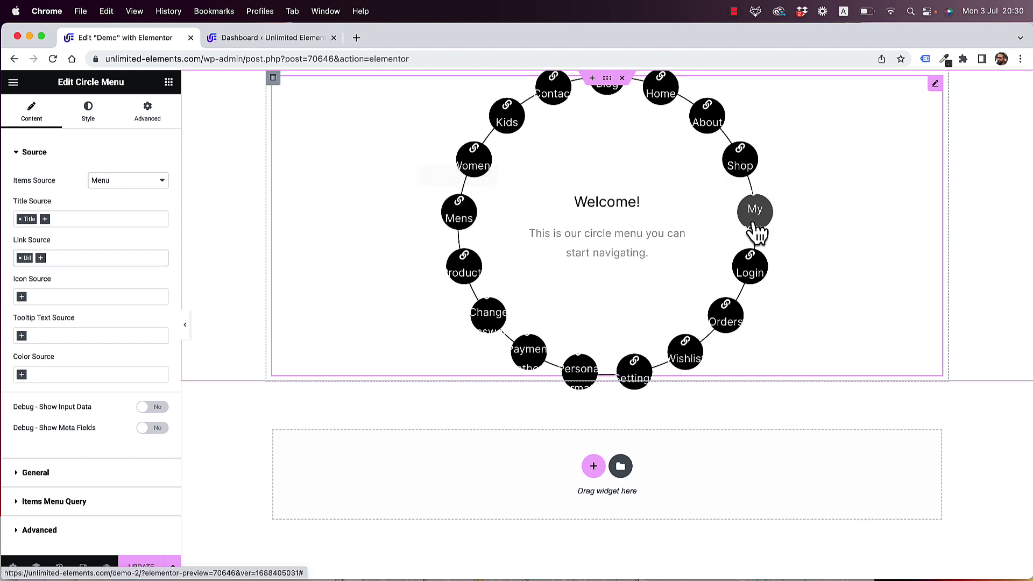
- Switch to the WordPress dashboard and open the Menus page under the site's appearance settings
{"action": "left_click", "coordinate": [251, 38]}
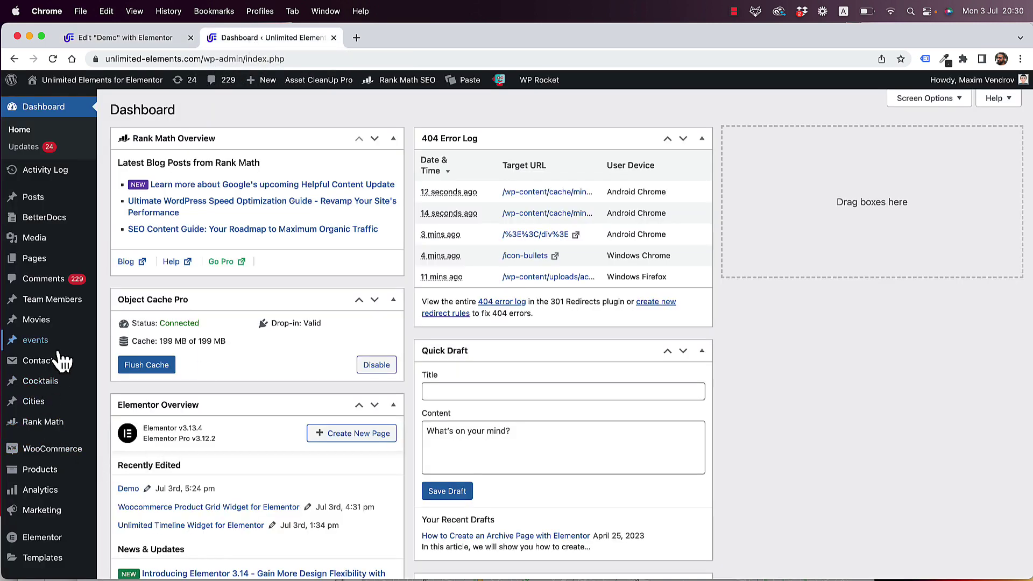
{"action": "scroll", "coordinate": [38, 457], "scroll_direction": "down", "scroll_amount": 2}
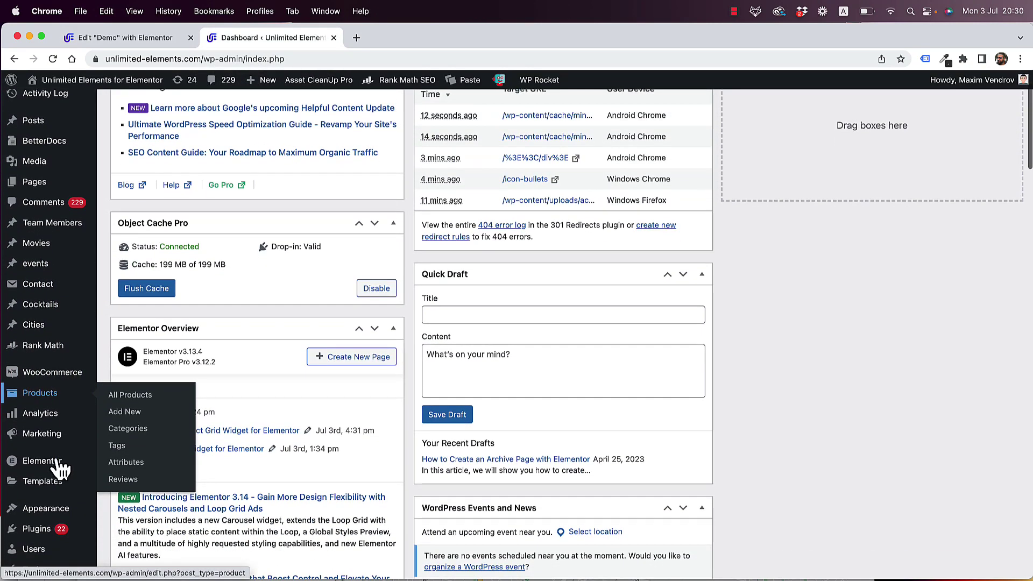
{"action": "scroll", "coordinate": [61, 469], "scroll_direction": "up", "scroll_amount": 2}
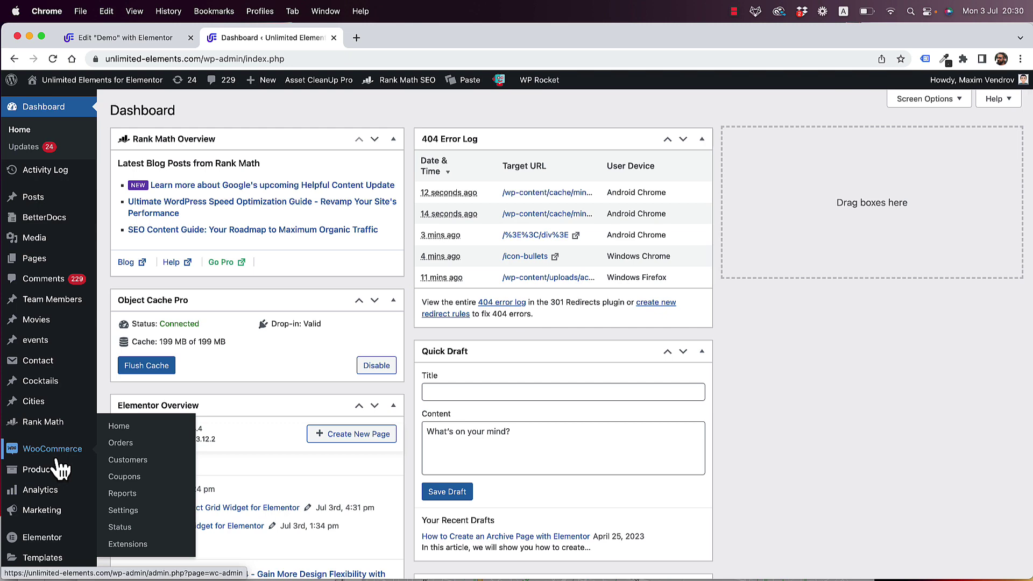
{"action": "scroll", "coordinate": [60, 469], "scroll_direction": "down", "scroll_amount": 5}
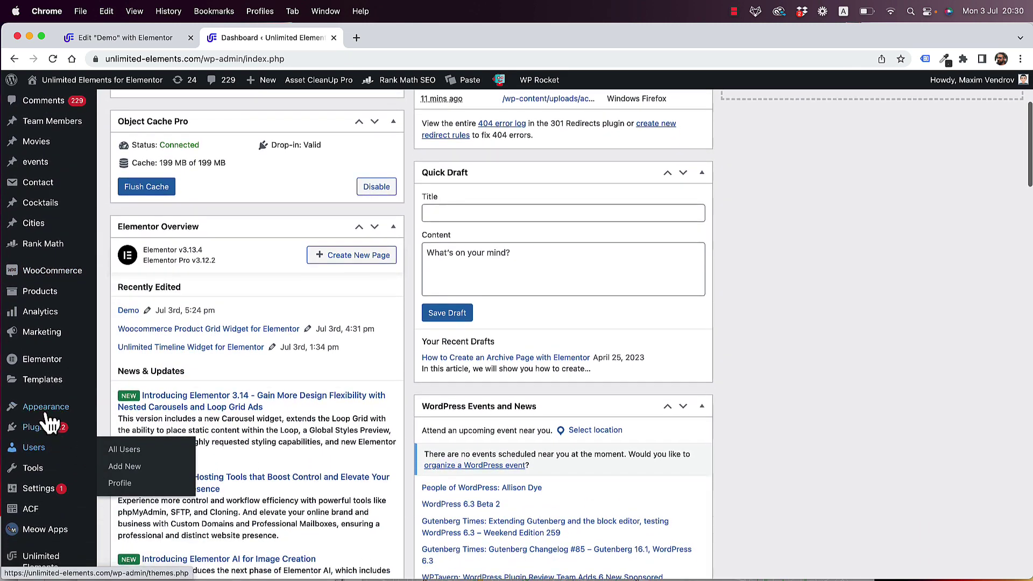
{"action": "mouse_move", "coordinate": [49, 409]}
{"action": "left_click", "coordinate": [132, 443]}
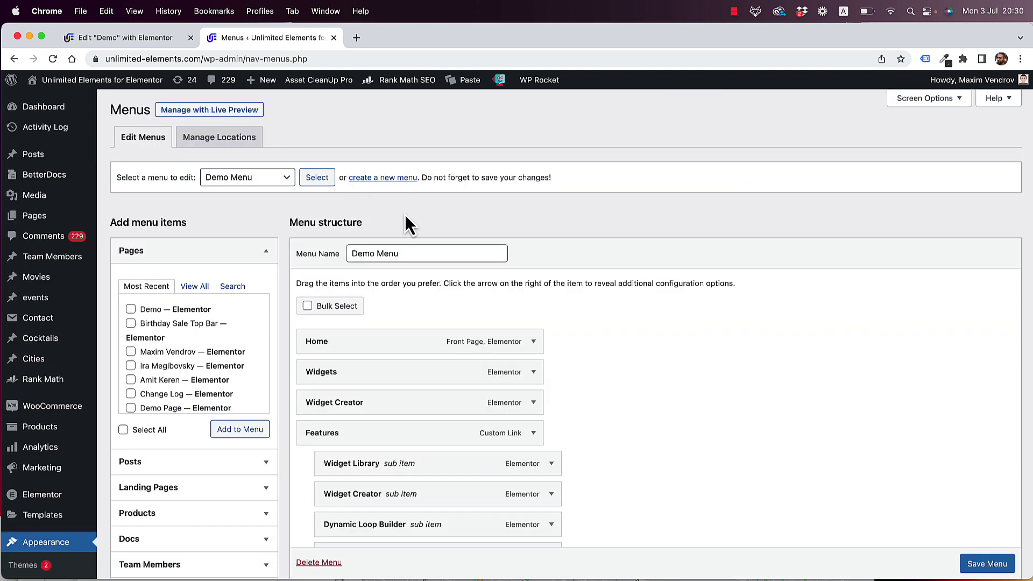
- Create a new menu named "Custom Menu"
{"action": "left_click", "coordinate": [383, 178]}
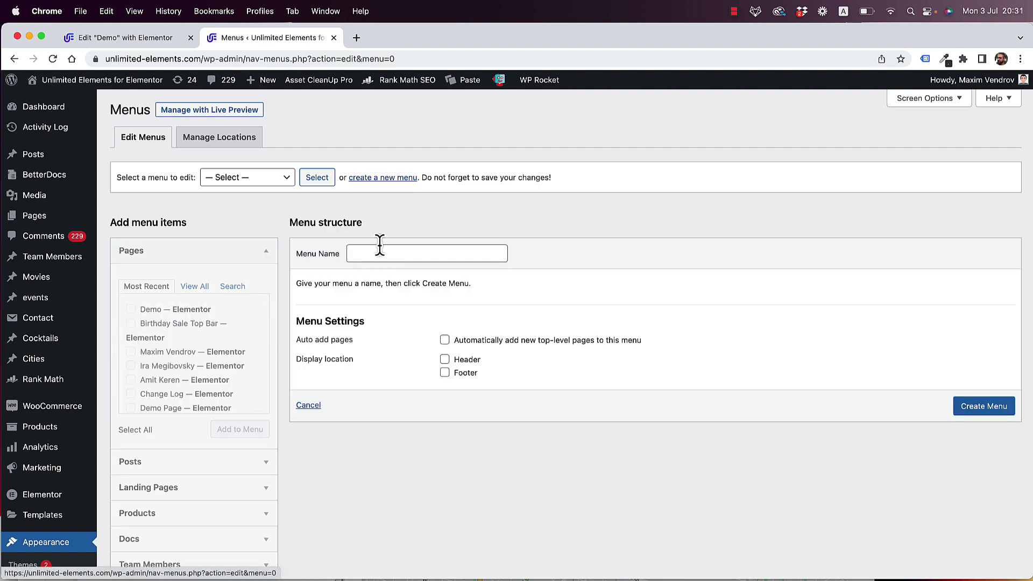
{"action": "left_click", "coordinate": [375, 252]}
{"action": "type", "text": "Custo"}
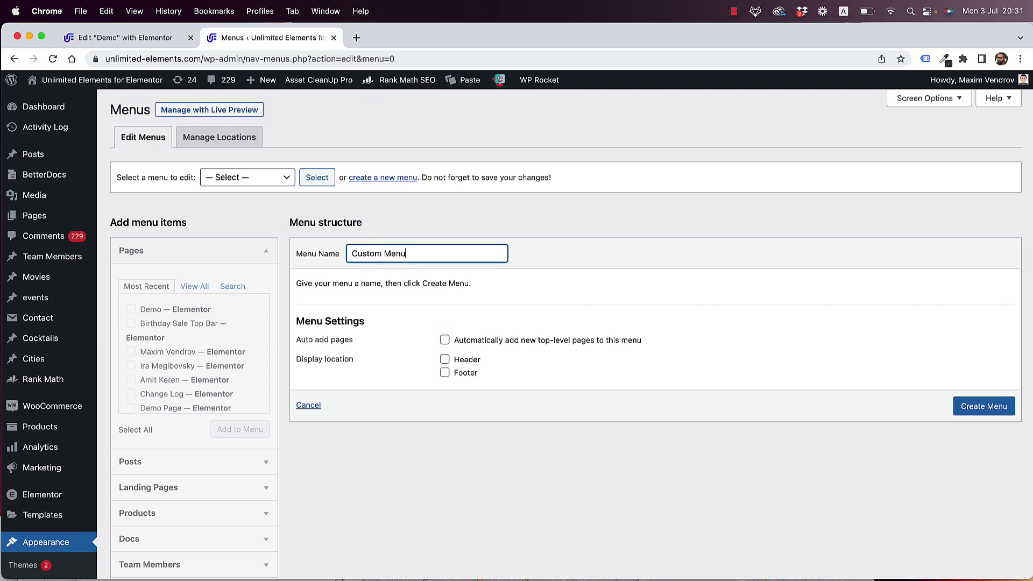
{"action": "left_click", "coordinate": [973, 414]}
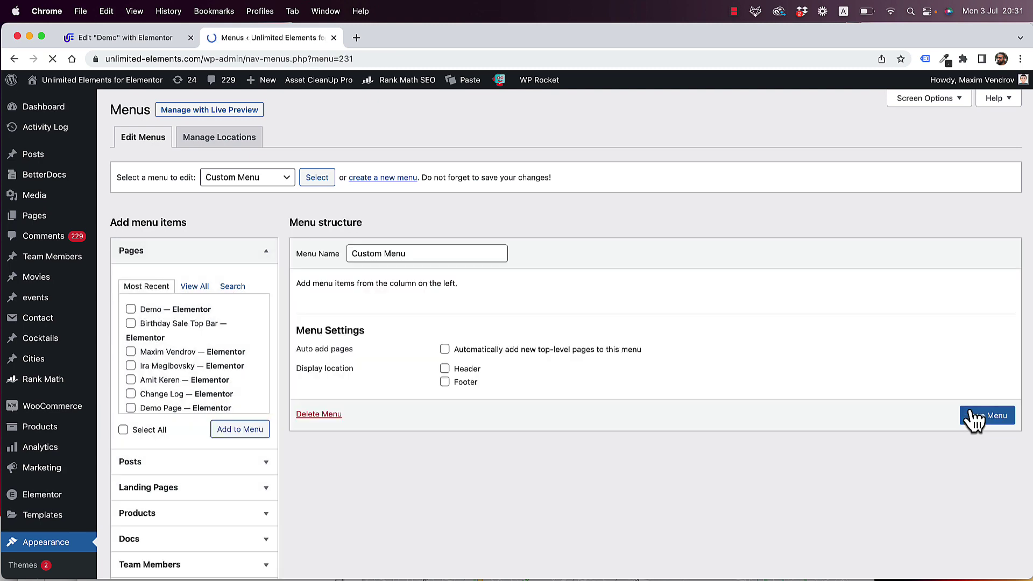
- Add a custom link with URL "#" and link text "Instagram" to Custom Menu
{"action": "scroll", "coordinate": [138, 295], "scroll_direction": "down", "scroll_amount": 5}
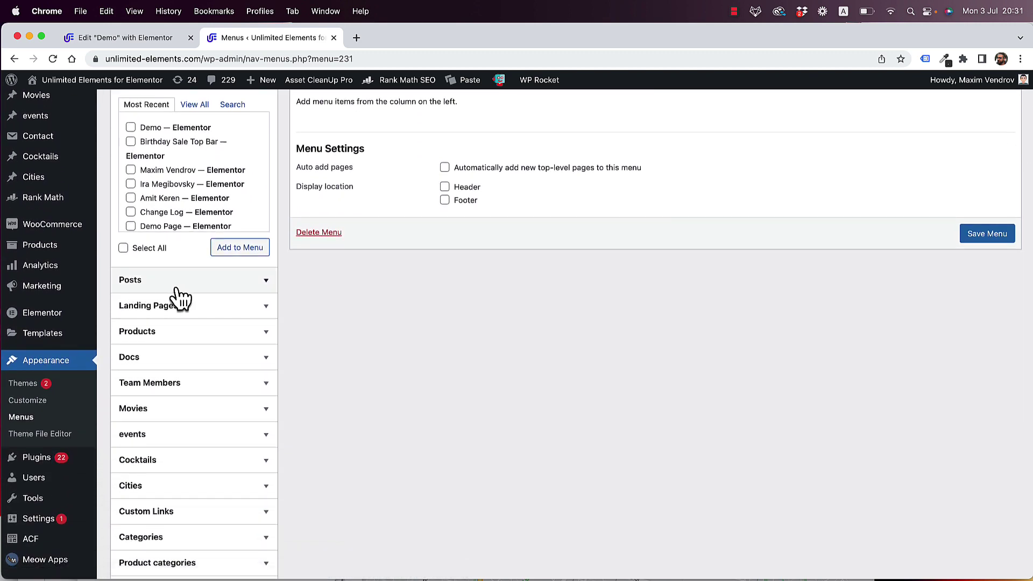
{"action": "scroll", "coordinate": [244, 297], "scroll_direction": "down", "scroll_amount": 1}
{"action": "scroll", "coordinate": [245, 297], "scroll_direction": "down", "scroll_amount": 10}
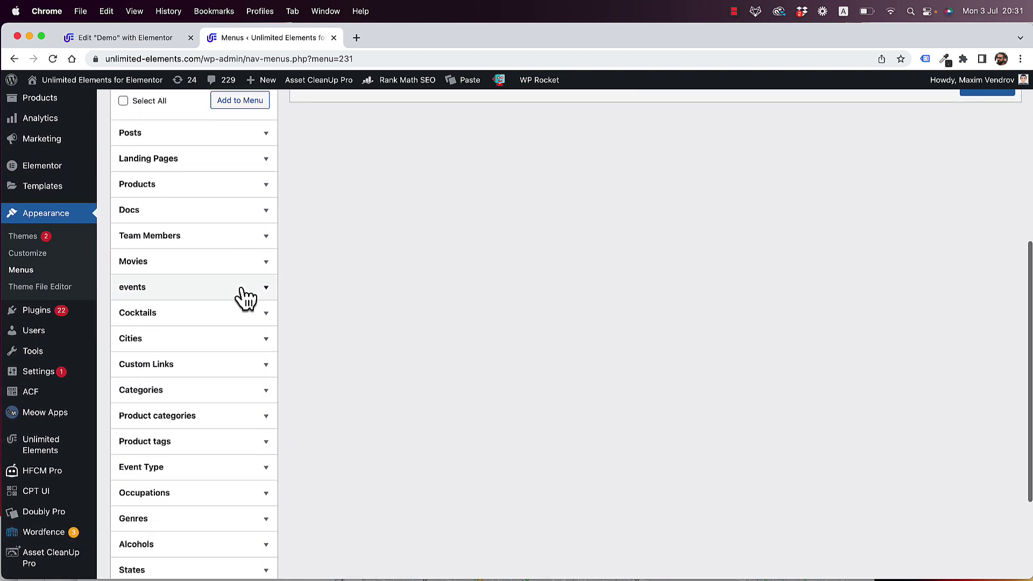
{"action": "scroll", "coordinate": [246, 298], "scroll_direction": "up", "scroll_amount": 8}
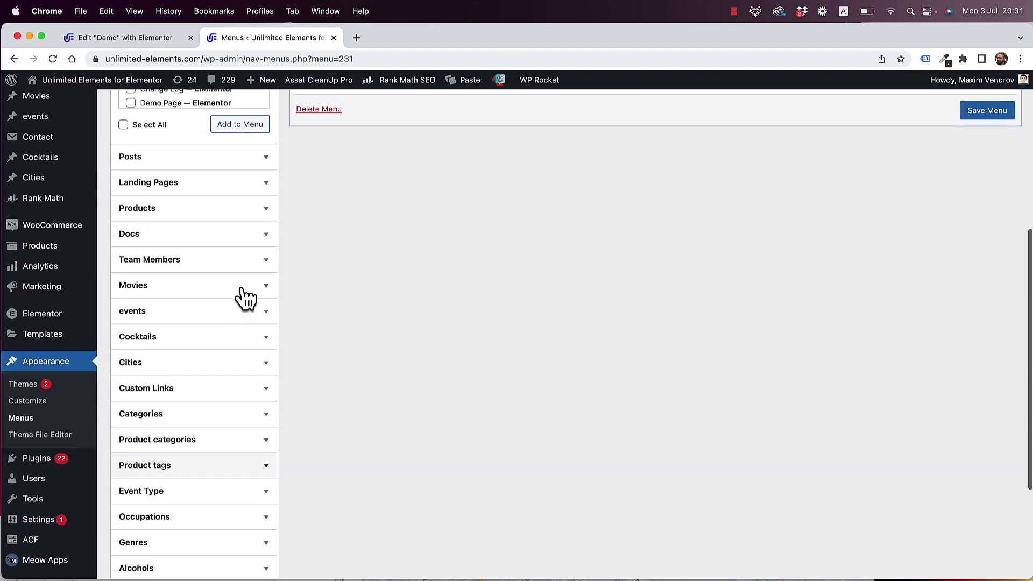
{"action": "scroll", "coordinate": [246, 298], "scroll_direction": "up", "scroll_amount": 1}
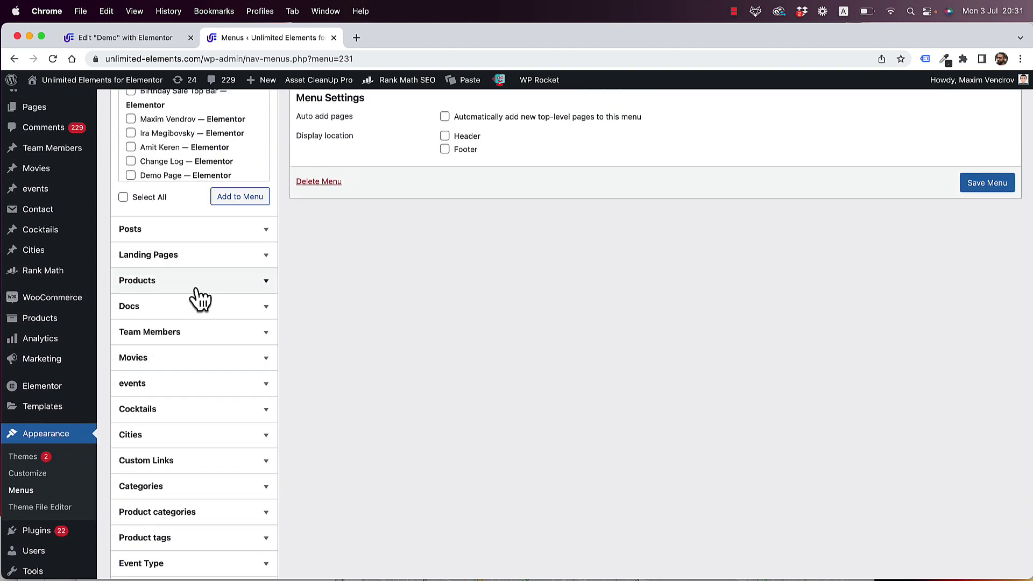
{"action": "left_click", "coordinate": [161, 460]}
{"action": "scroll", "coordinate": [162, 461], "scroll_direction": "down", "scroll_amount": 3}
{"action": "left_click", "coordinate": [195, 315]}
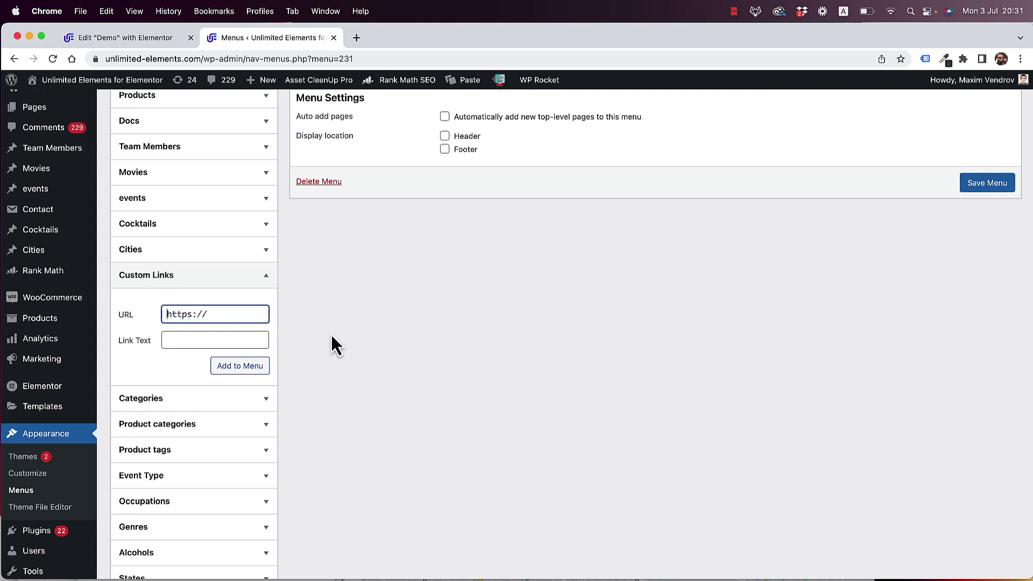
{"action": "key", "text": "super+a"}
{"action": "type", "text": "#"}
{"action": "left_click", "coordinate": [227, 335]}
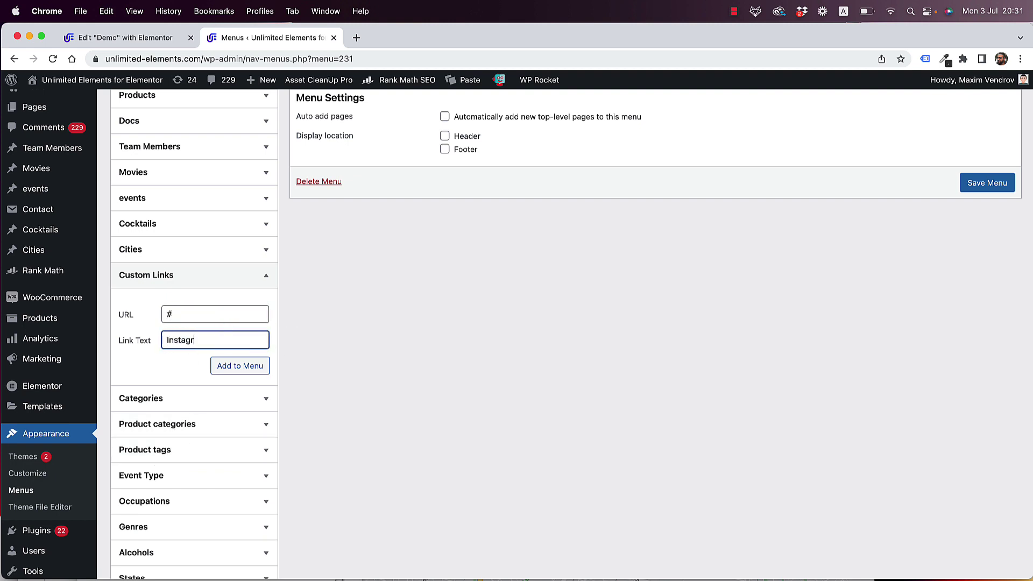
{"action": "left_click", "coordinate": [236, 370]}
- Add a custom link with URL "#" and link text "Facebook" to Custom Menu
{"action": "scroll", "coordinate": [473, 309], "scroll_direction": "up", "scroll_amount": 5}
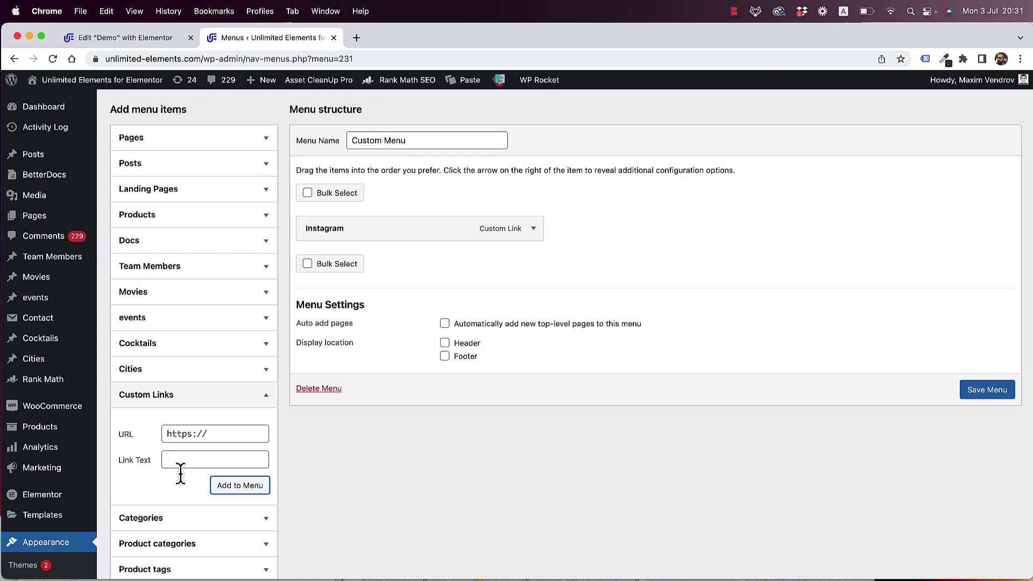
{"action": "left_click", "coordinate": [183, 434]}
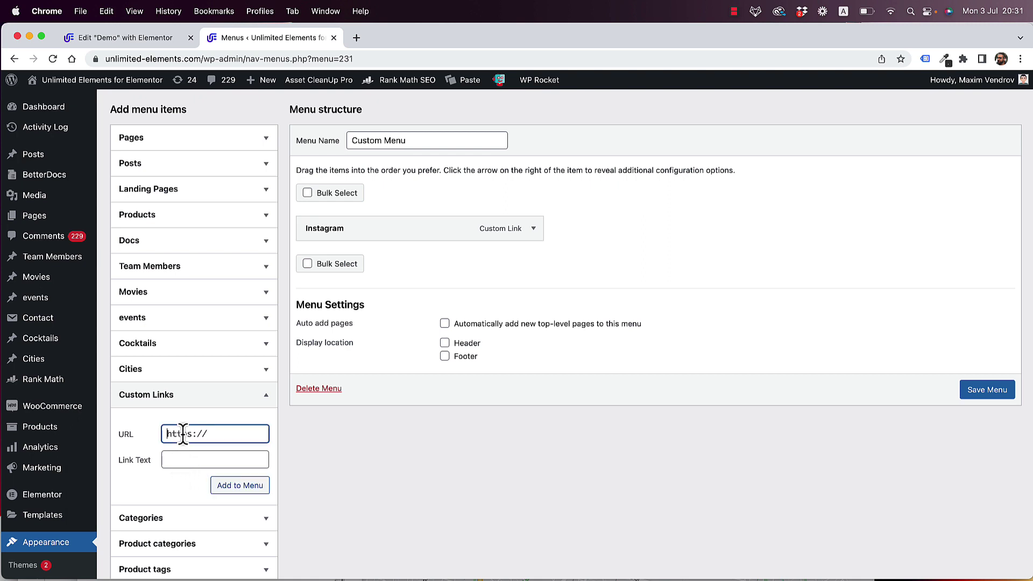
{"action": "left_click", "coordinate": [203, 462]}
{"action": "type", "text": "Facebook"}
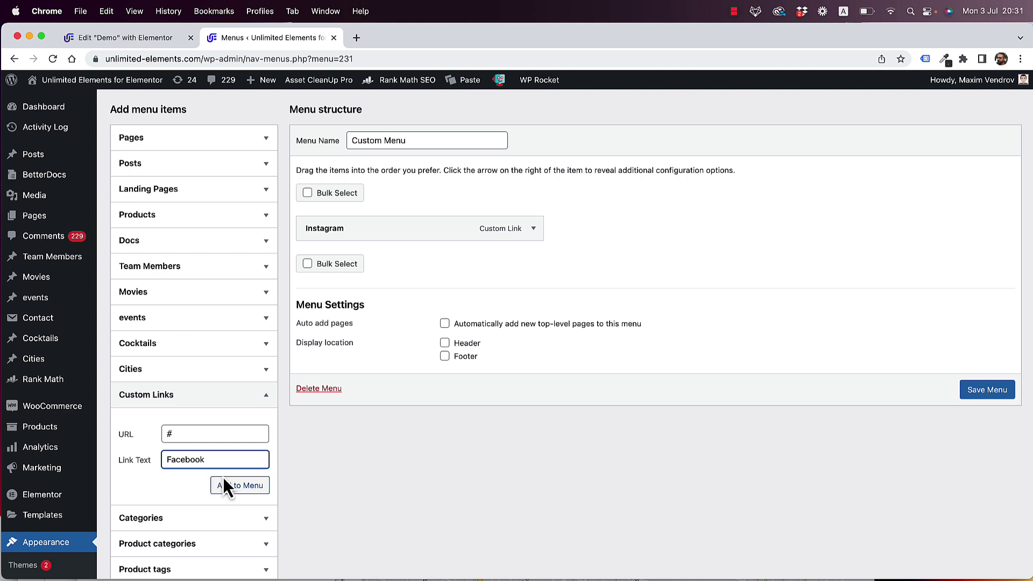
{"action": "left_click", "coordinate": [224, 477]}
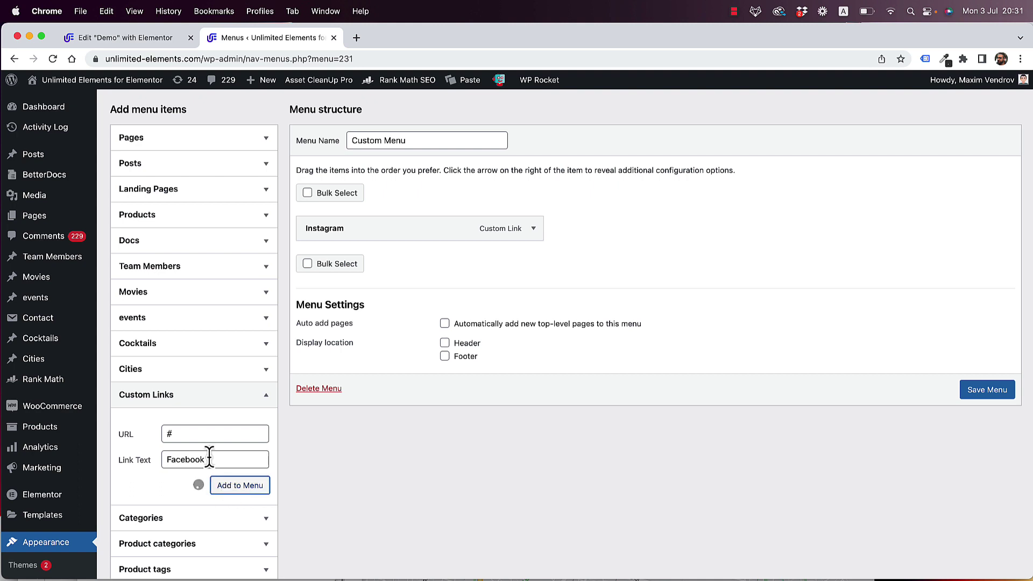
- Add a custom link with URL "#" and link text "Twitter" to Custom Menu
{"action": "left_click", "coordinate": [192, 433]}
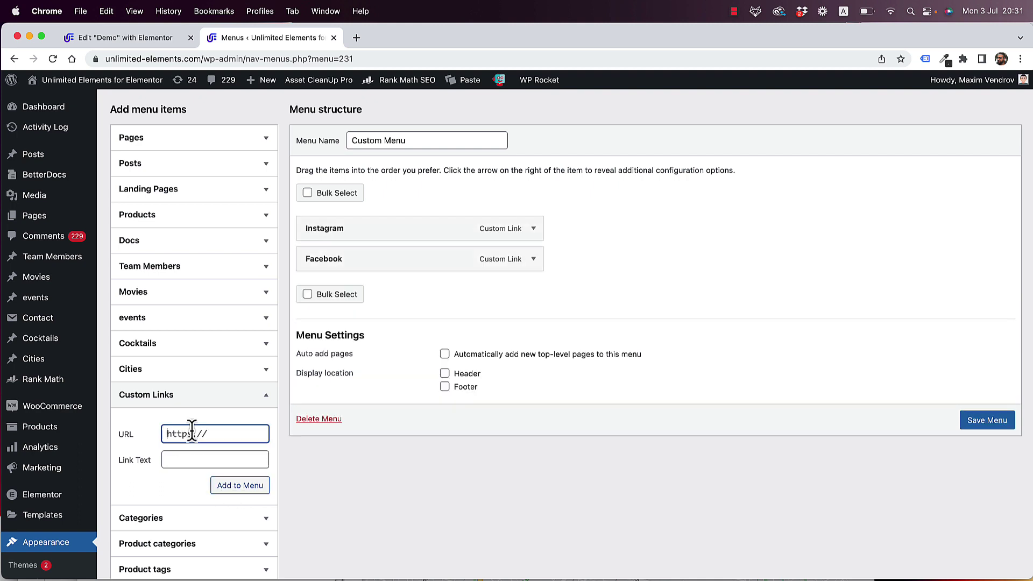
{"action": "left_click", "coordinate": [208, 457]}
{"action": "type", "text": "Twitter"}
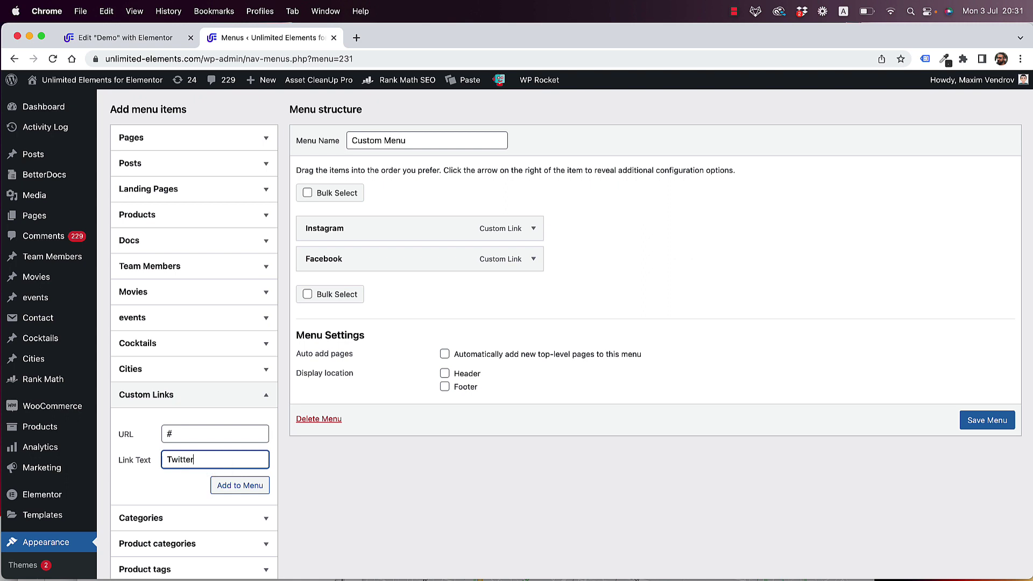
{"action": "left_click", "coordinate": [251, 487]}
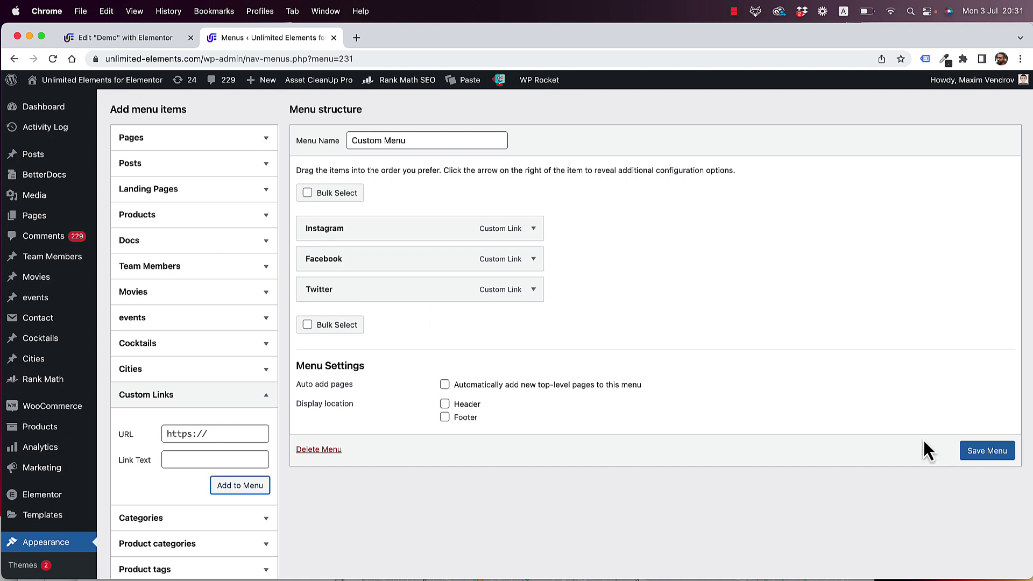
- Expand the Instagram menu item's settings and load instagram.com in a new browser tab
{"action": "left_click", "coordinate": [533, 230]}
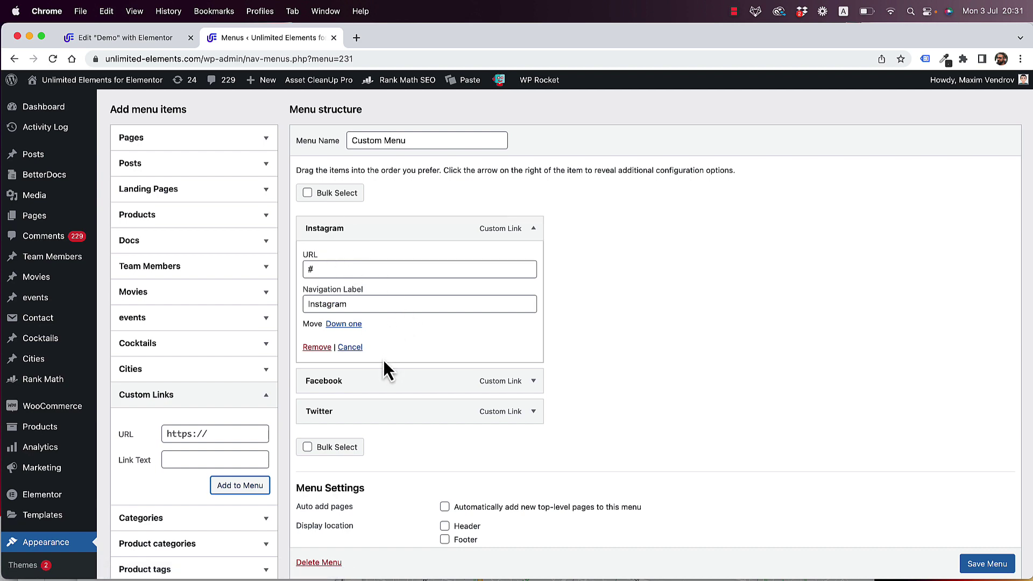
{"action": "left_click", "coordinate": [357, 38]}
{"action": "type", "text": "inst"}
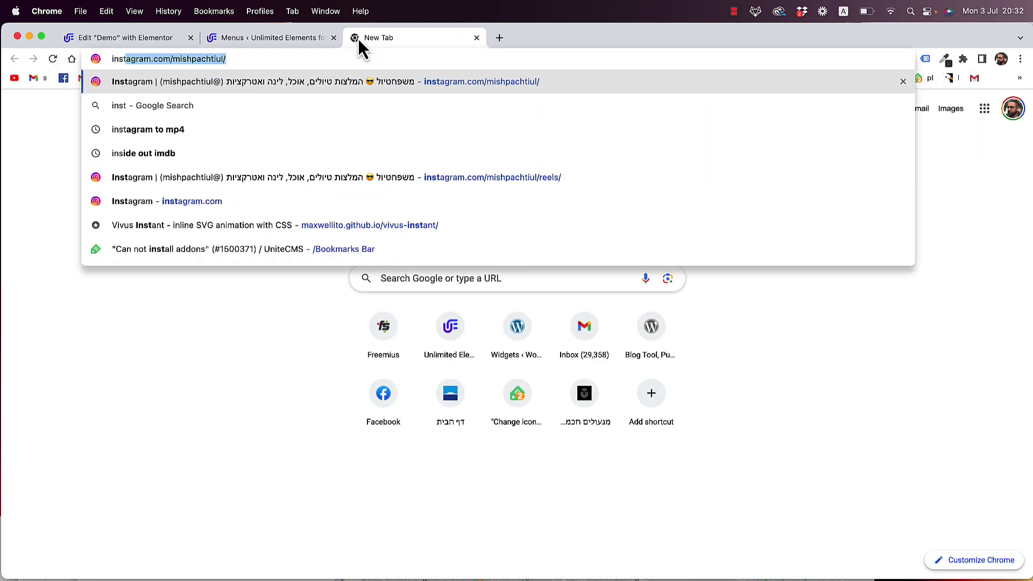
{"action": "type", "text": "agram.com/mishpachti"}
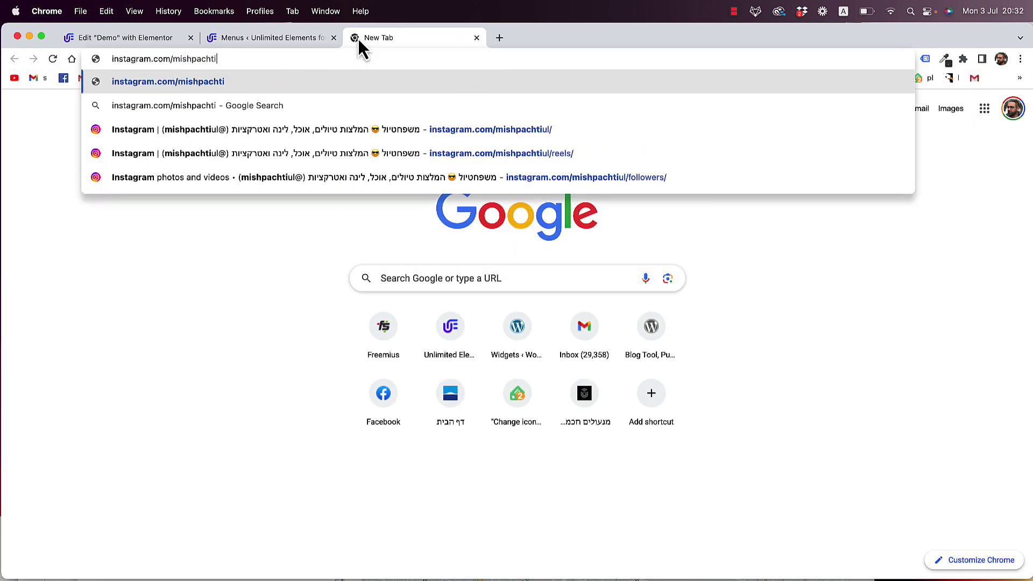
{"action": "key", "text": "BackSpace"}
{"action": "key", "text": "BackSpace"}
{"action": "key", "text": "BackSpace"}
{"action": "key", "text": "BackSpace"}
{"action": "key", "text": "BackSpace"}
{"action": "type", "text": "ue"}
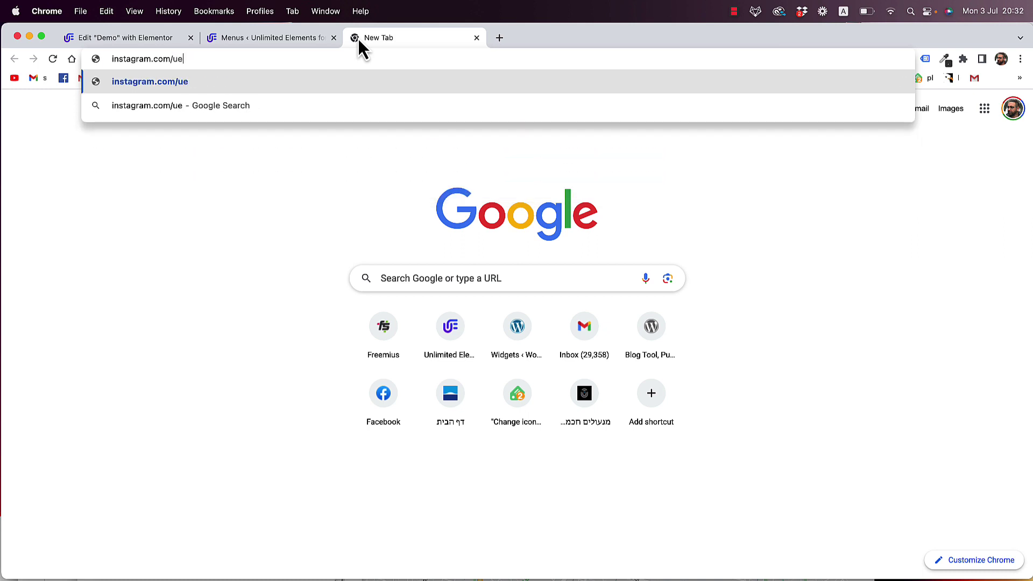
{"action": "key", "text": "BackSpace"}
{"action": "key", "text": "BackSpace"}
{"action": "key", "text": "Return"}
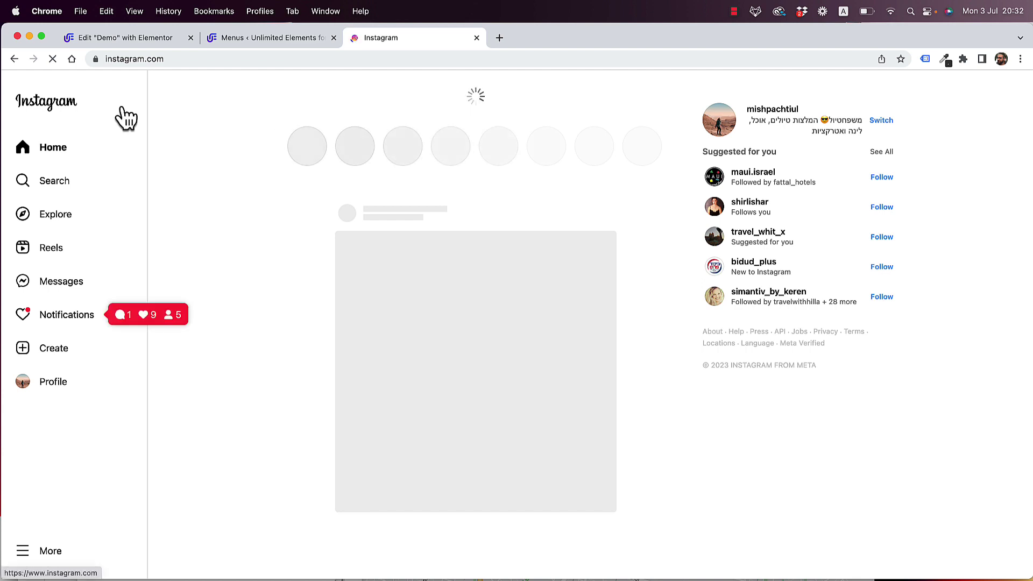
- Search Instagram for the unlimited.elements account and open its profile page
{"action": "left_click", "coordinate": [62, 182]}
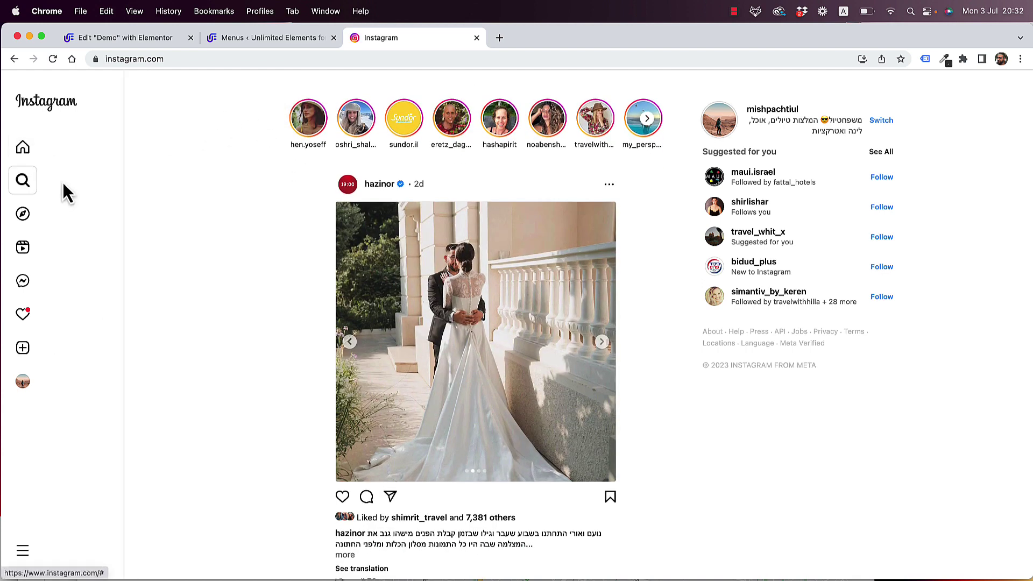
{"action": "type", "text": "ue"}
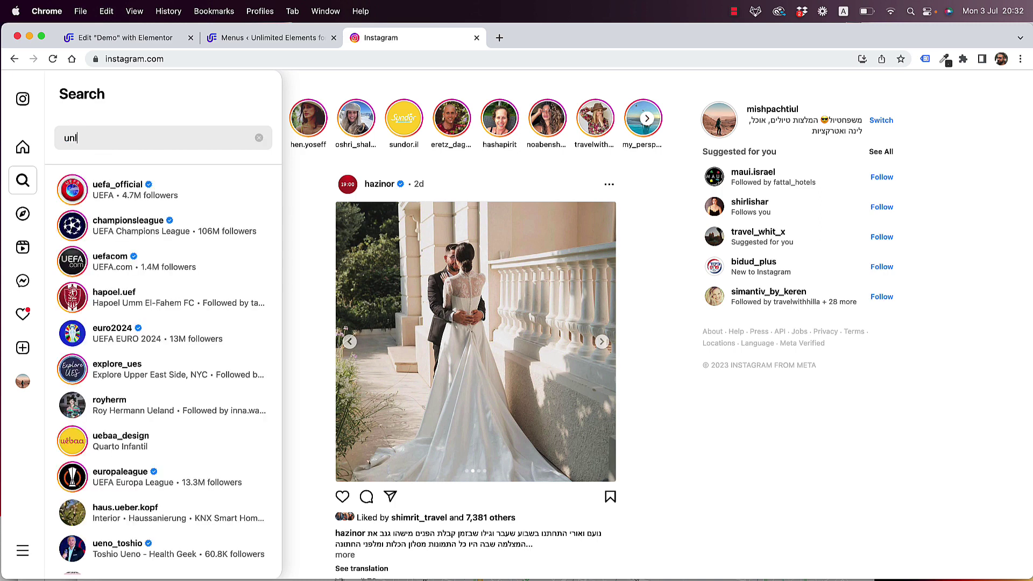
{"action": "left_click", "coordinate": [129, 197]}
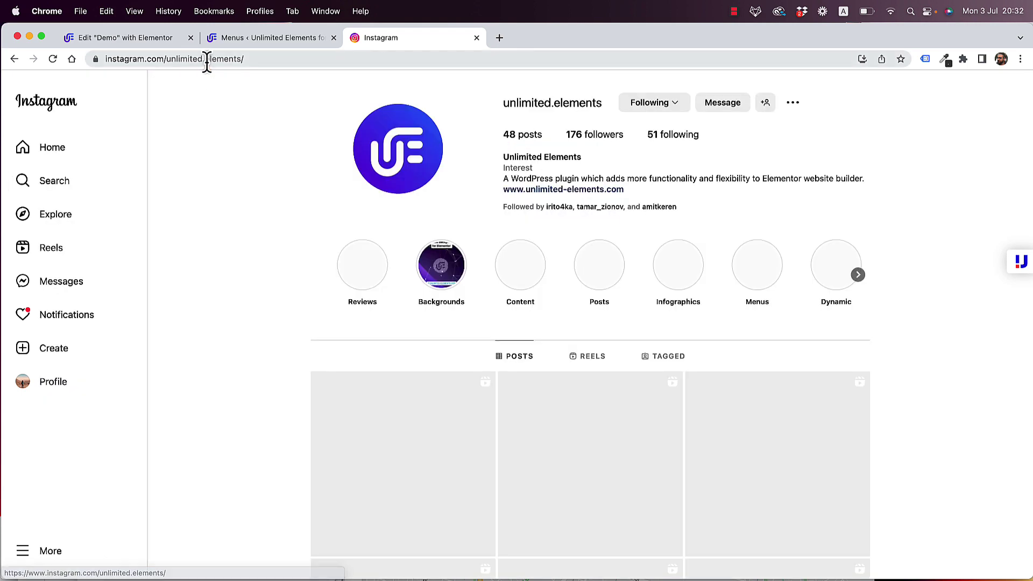
{"action": "left_click", "coordinate": [206, 59]}
{"action": "key", "text": "super+c"}
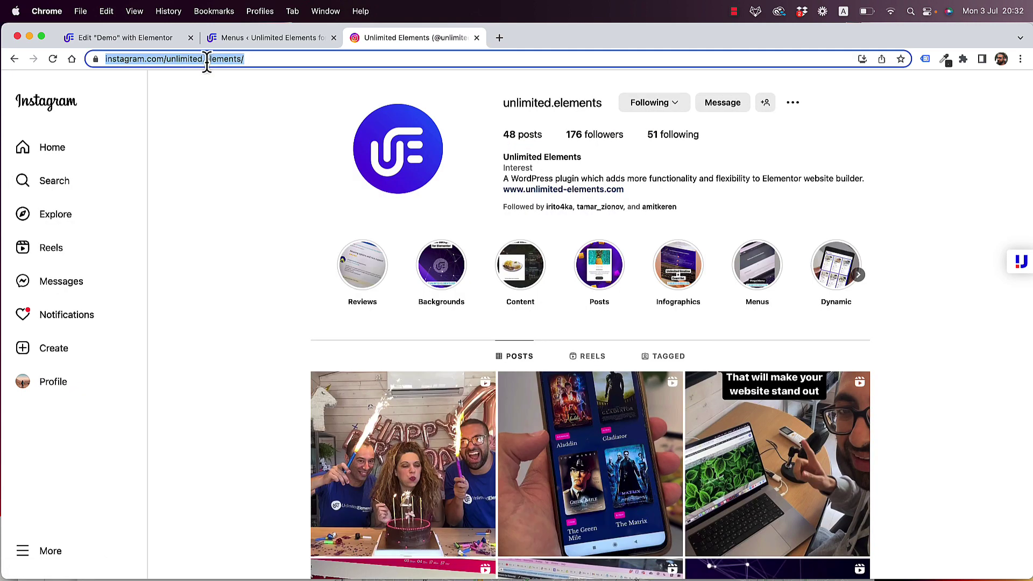
{"action": "left_click", "coordinate": [260, 43]}
{"action": "triple_click", "coordinate": [341, 268]}
{"action": "key", "text": "super+v"}
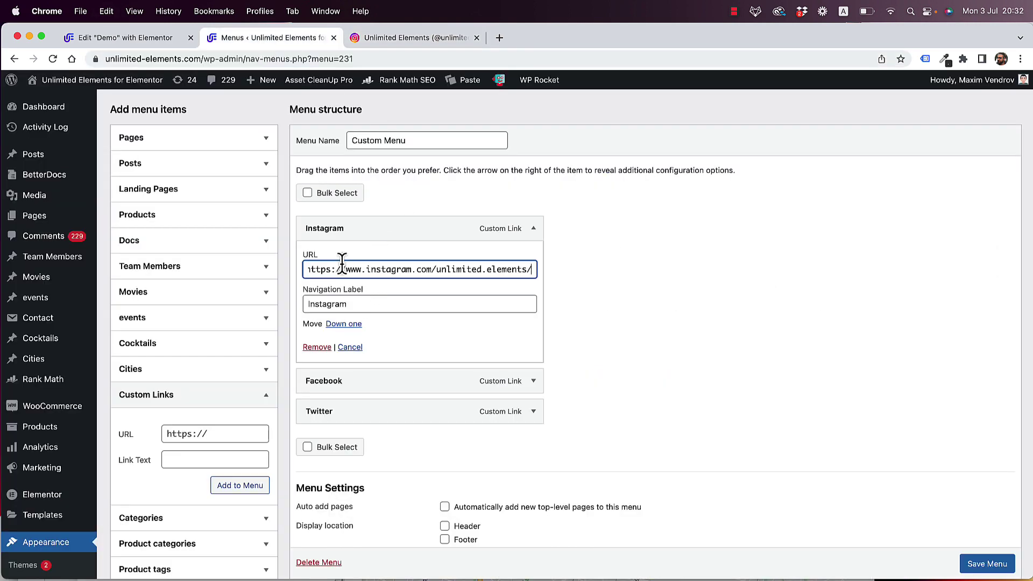
{"action": "left_click", "coordinate": [994, 562]}
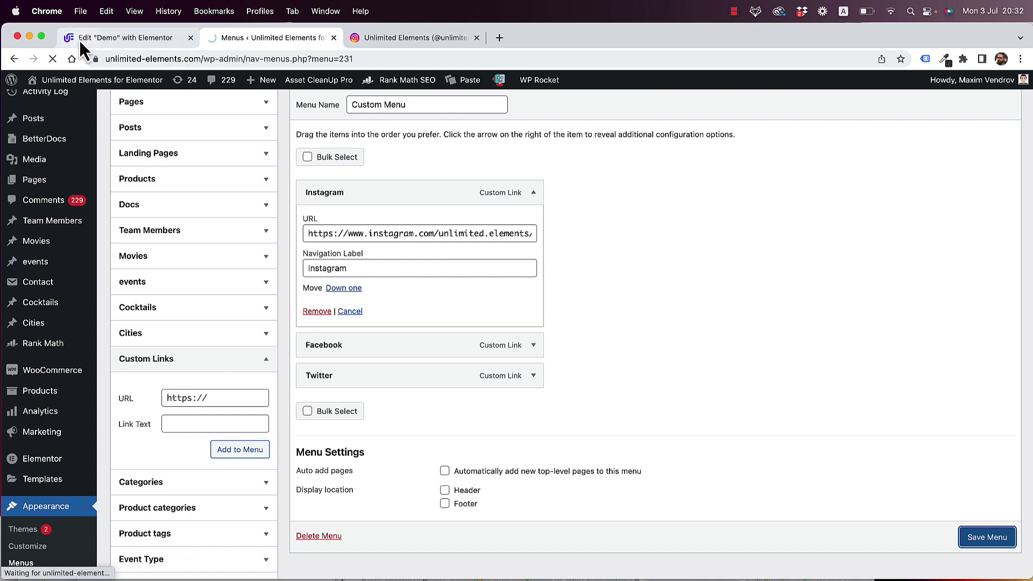
- Switch back to the Elementor editor, update the Demo page and reload the editor
{"action": "left_click", "coordinate": [128, 39]}
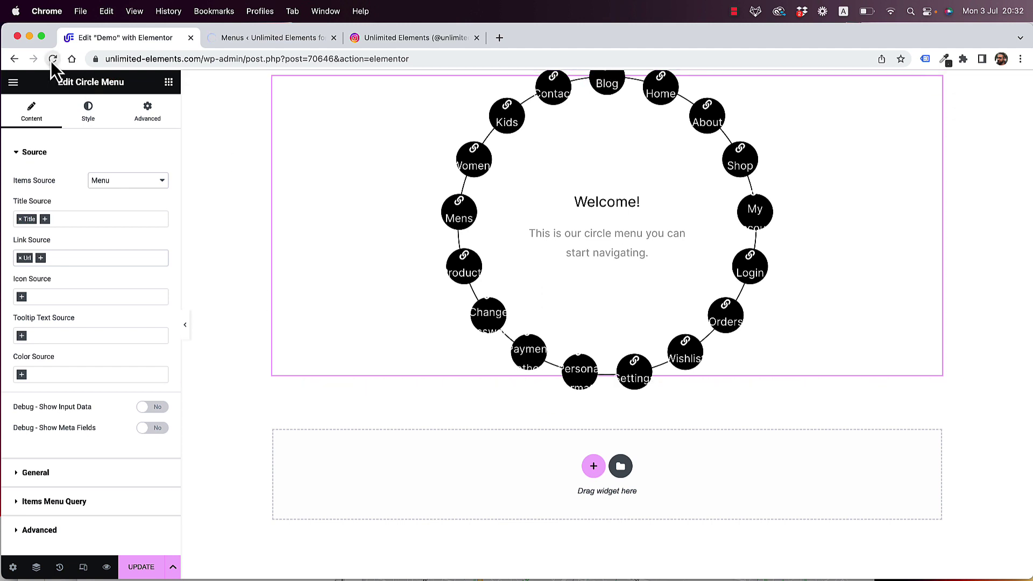
{"action": "left_click", "coordinate": [142, 567]}
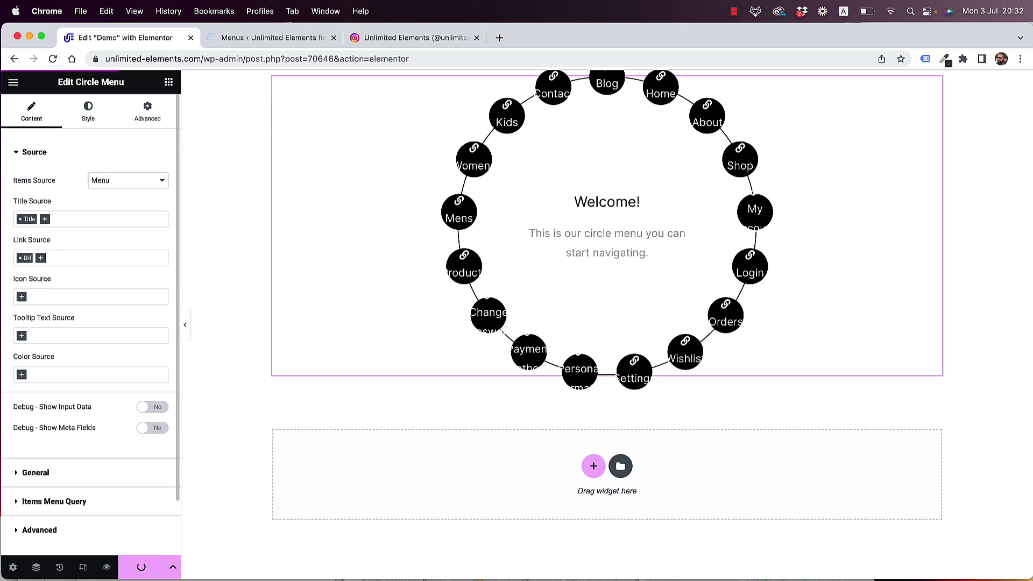
{"action": "left_click", "coordinate": [52, 59]}
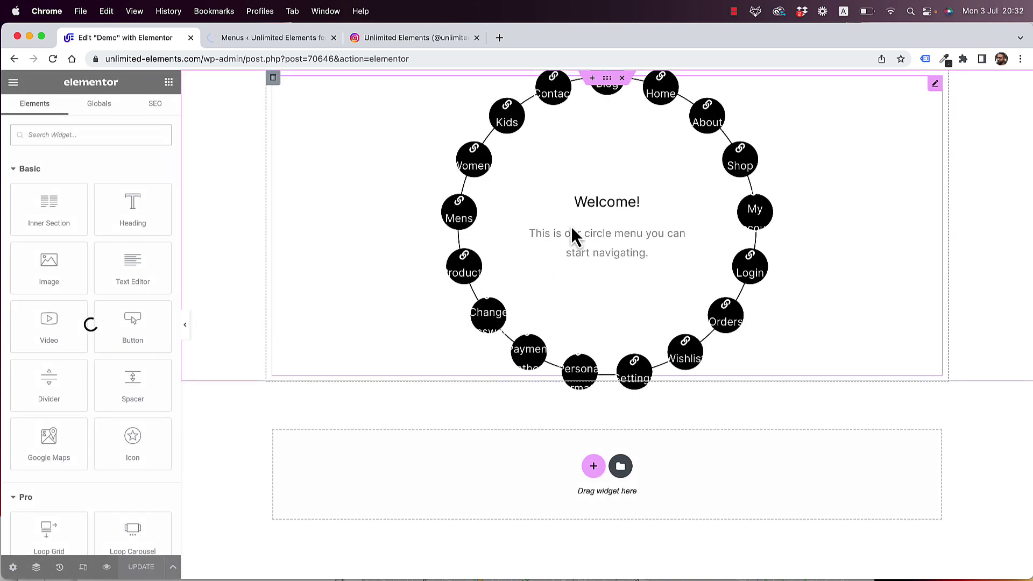
- Select the circle menu widget and set its items menu query to use Custom Menu
{"action": "left_click", "coordinate": [573, 236]}
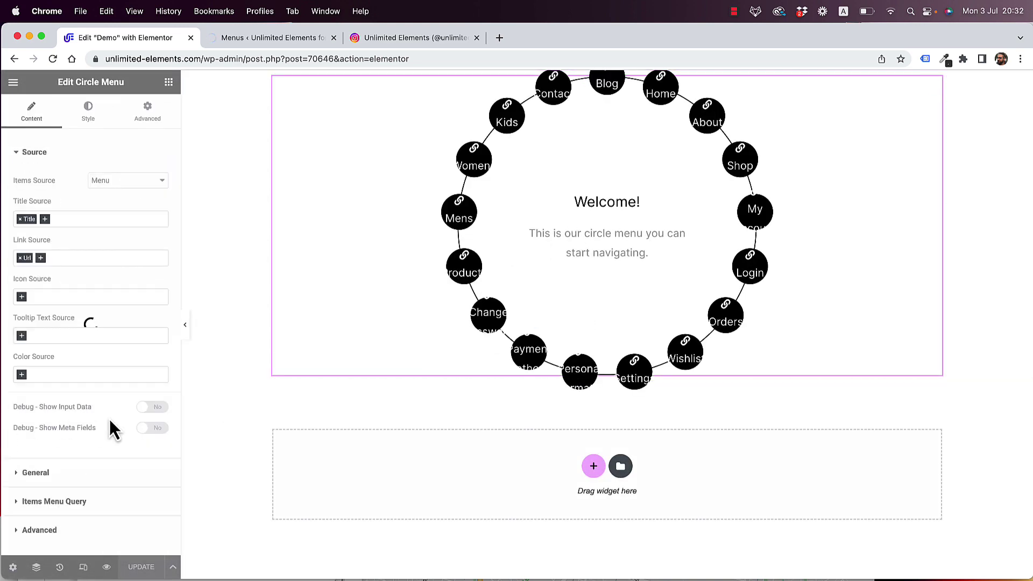
{"action": "left_click", "coordinate": [60, 501]}
{"action": "left_click", "coordinate": [128, 243]}
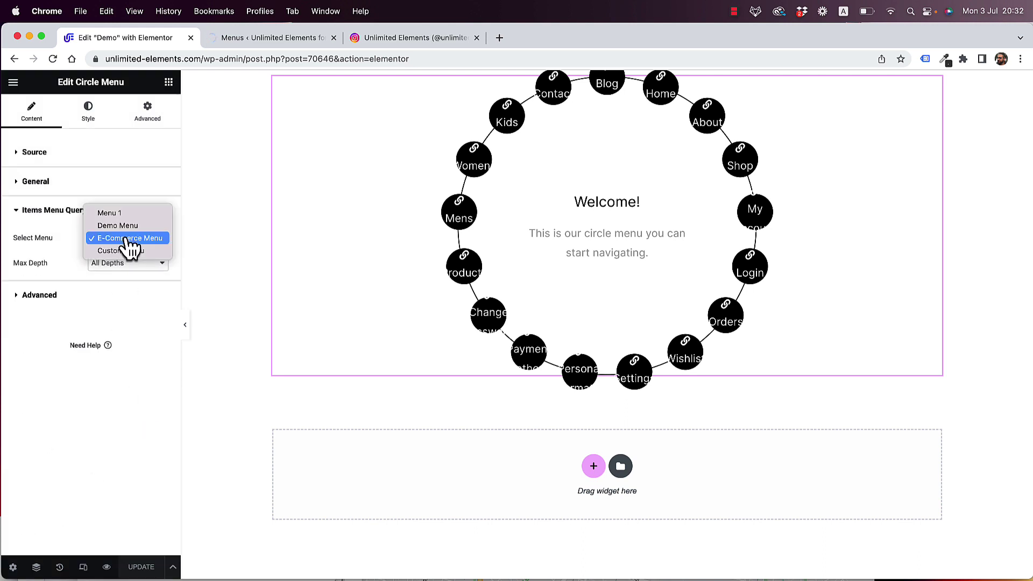
{"action": "left_click", "coordinate": [137, 251]}
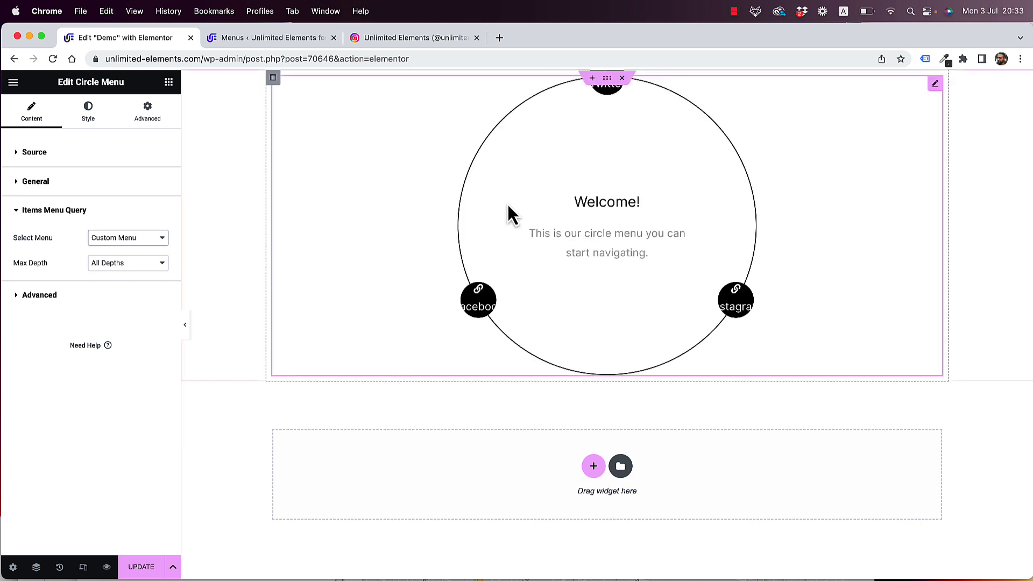
- Unlink the padding of the section holding the circle menu and set its top and bottom padding to 100 px
{"action": "left_click", "coordinate": [609, 79]}
{"action": "left_click", "coordinate": [156, 129]}
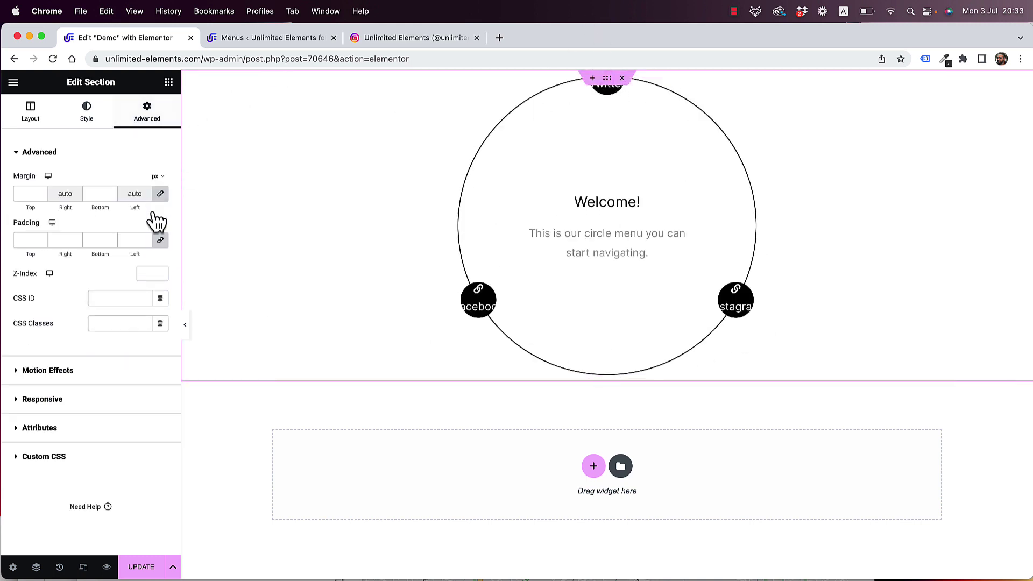
{"action": "left_click", "coordinate": [161, 243]}
{"action": "type", "text": "100"}
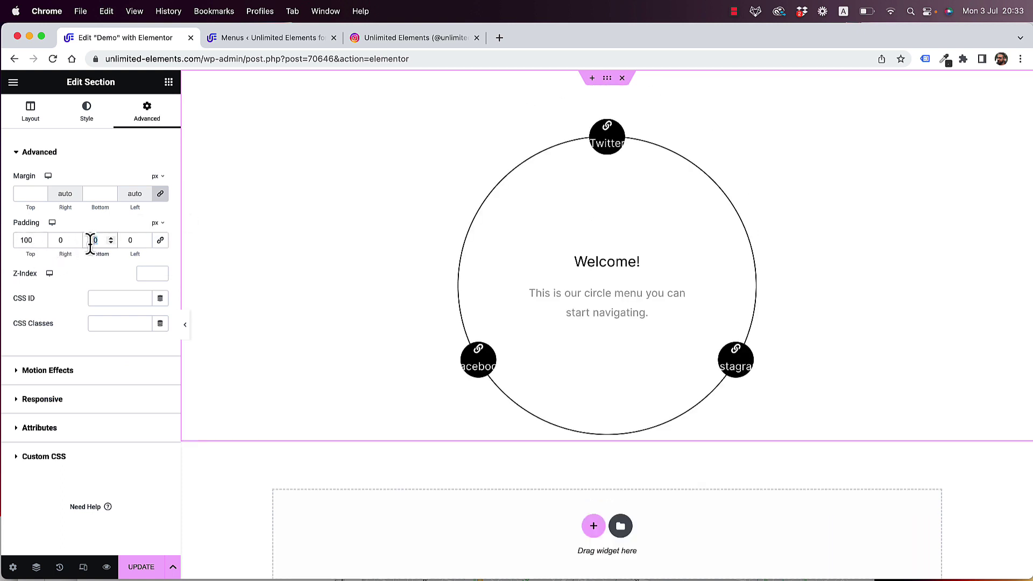
{"action": "type", "text": "100"}
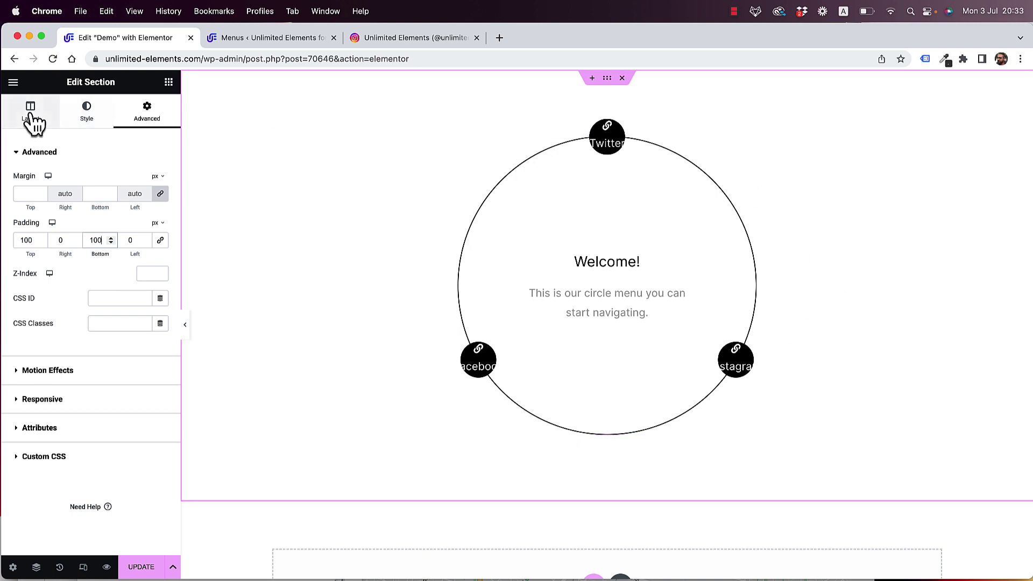
- Enable the circle menu's animation at a speed of 1800 ms and turn off its link icon and tooltip
{"action": "left_click", "coordinate": [516, 220]}
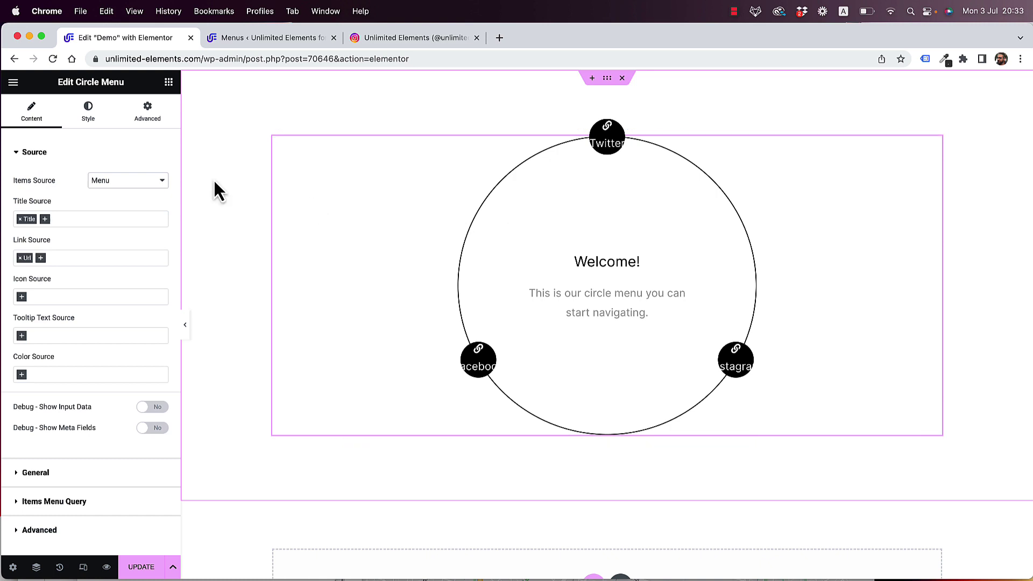
{"action": "left_click", "coordinate": [36, 474]}
{"action": "left_click", "coordinate": [152, 410]}
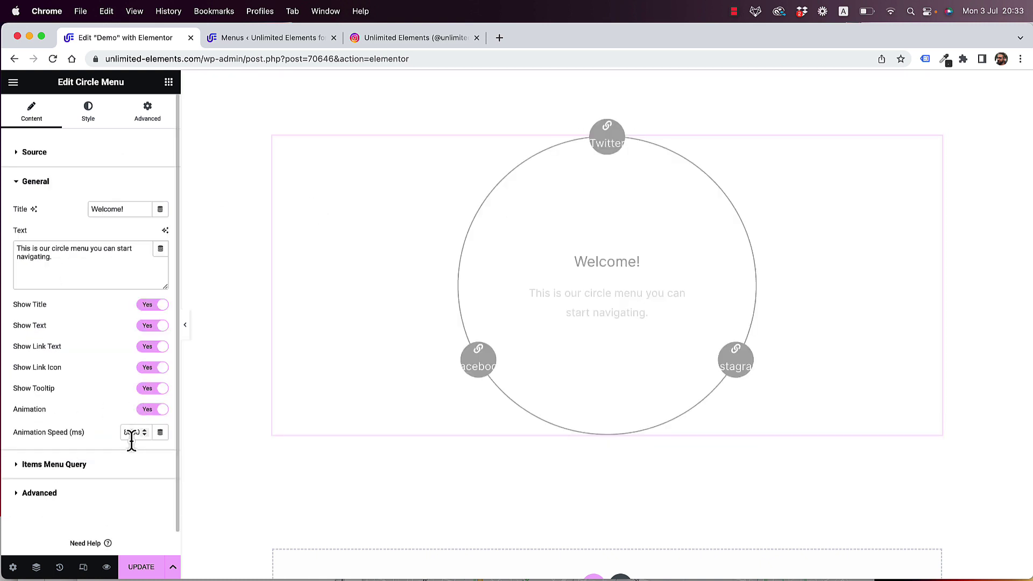
{"action": "left_click", "coordinate": [131, 434]}
{"action": "type", "text": "18"}
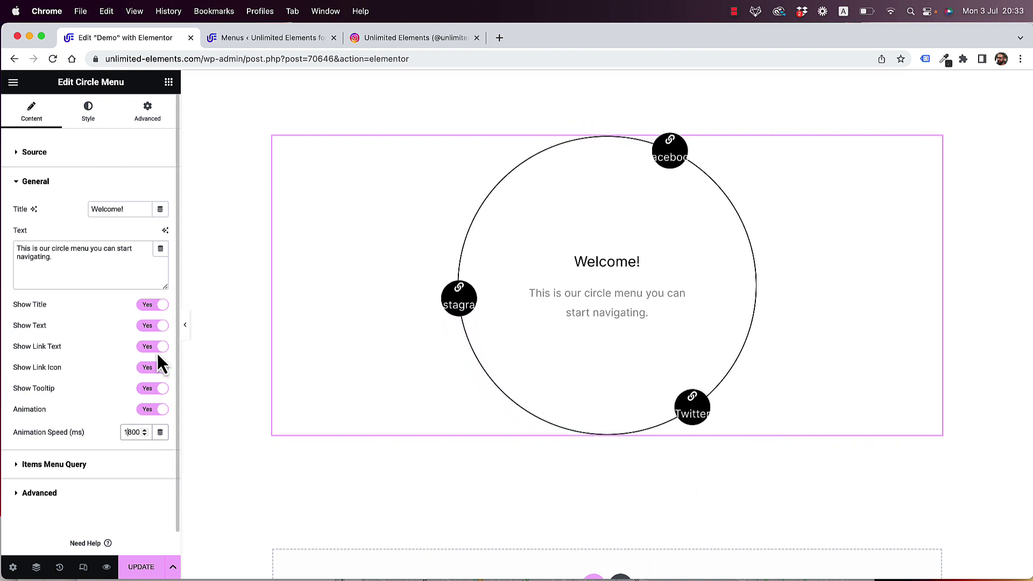
{"action": "left_click", "coordinate": [150, 368]}
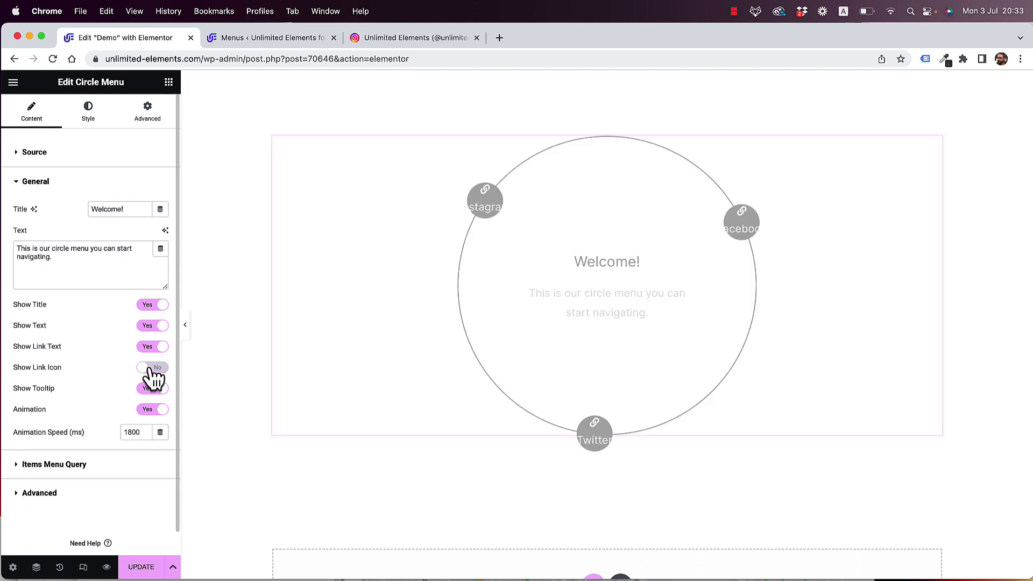
{"action": "left_click", "coordinate": [153, 390]}
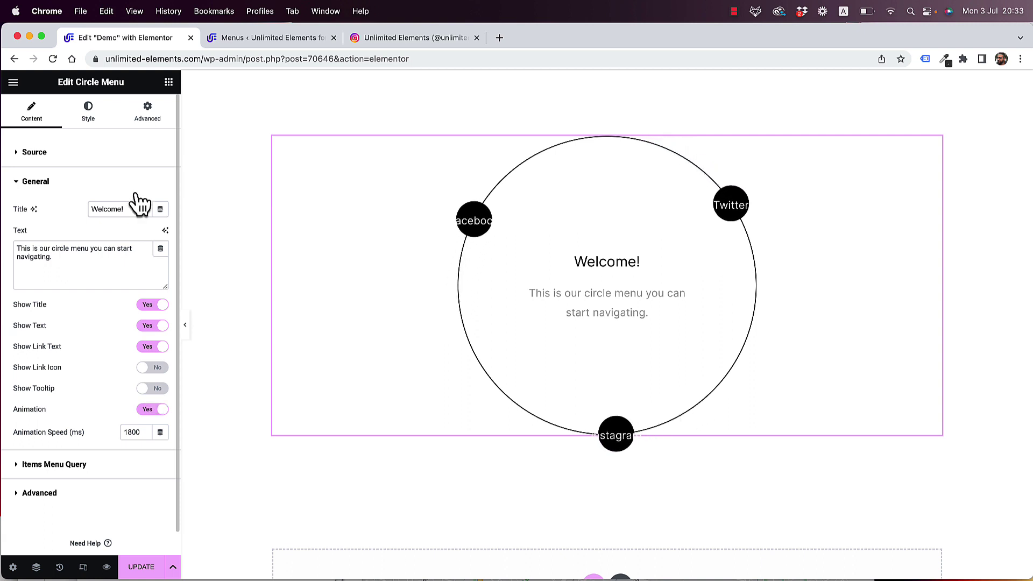
- Set the circle menu's link size to 120 px in its link style settings
{"action": "left_click", "coordinate": [90, 120]}
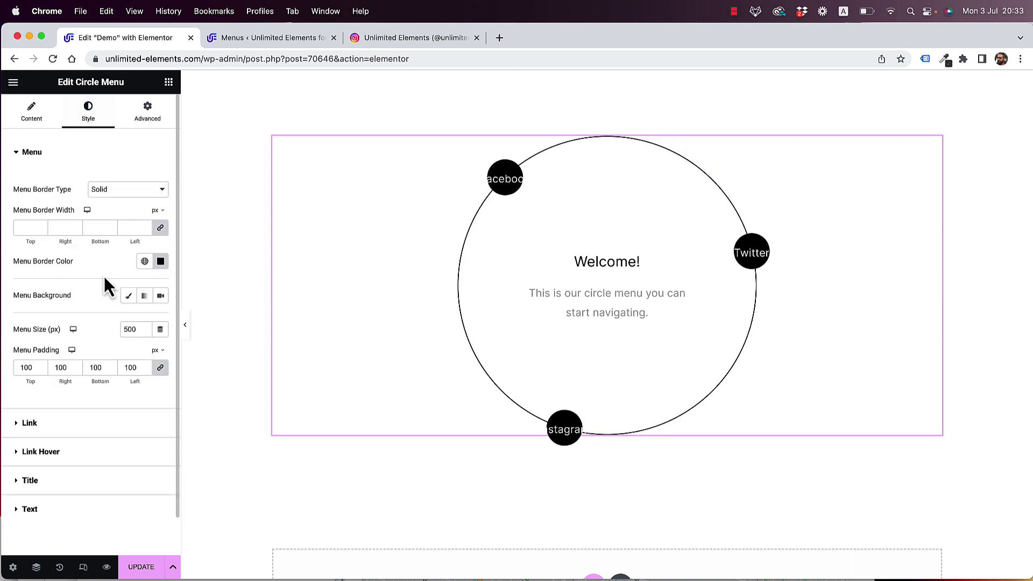
{"action": "left_click", "coordinate": [41, 428]}
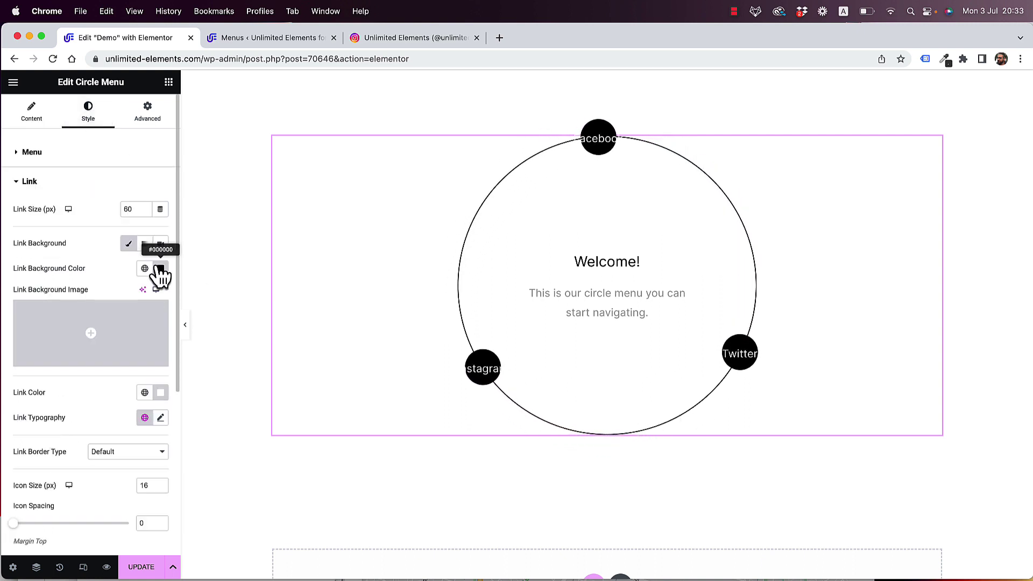
{"action": "double_click", "coordinate": [129, 209]}
{"action": "type", "text": "120"}
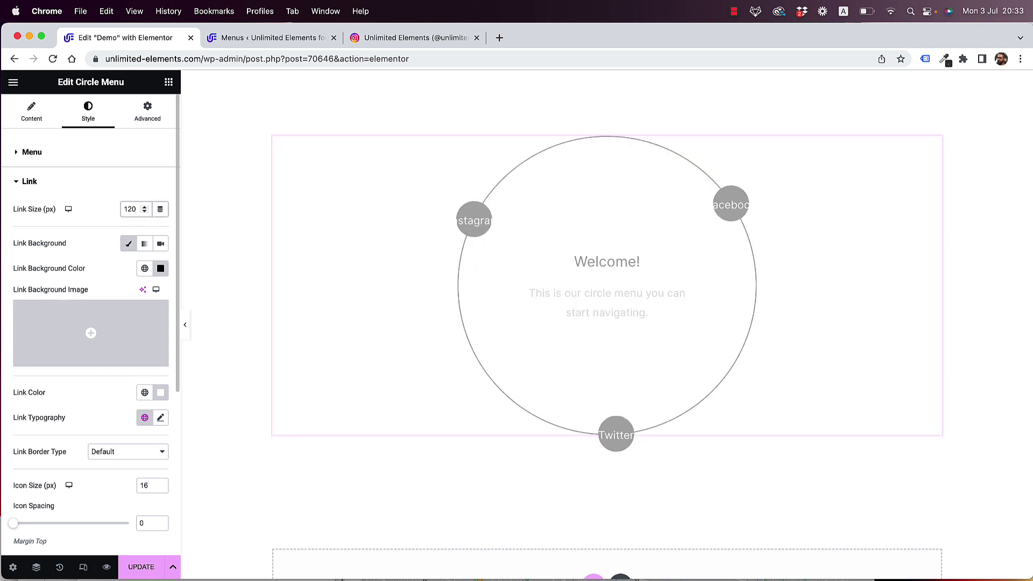
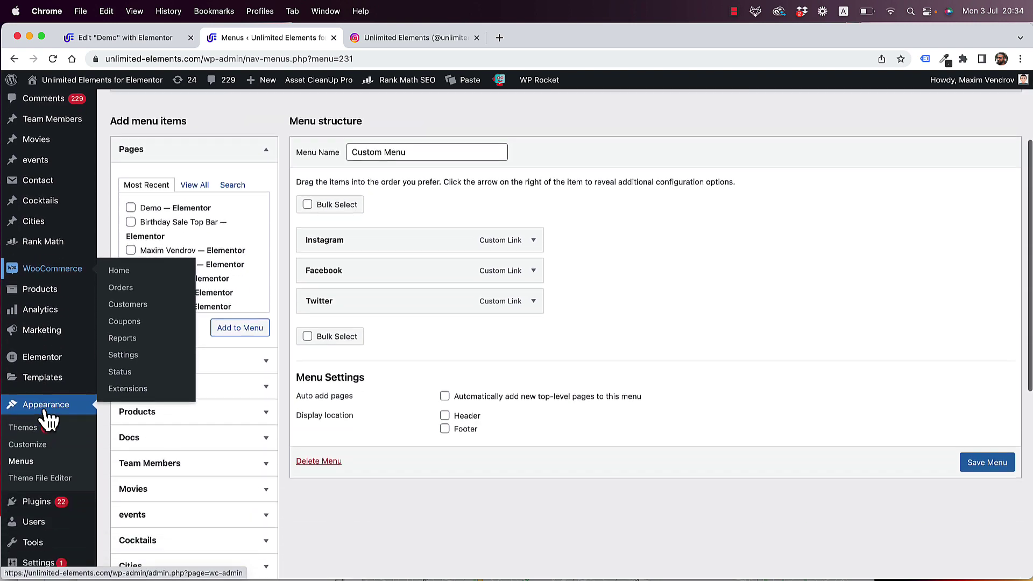
- Create a new ACF field group titled Custom Menu and save it
{"action": "left_click", "coordinate": [31, 482]}
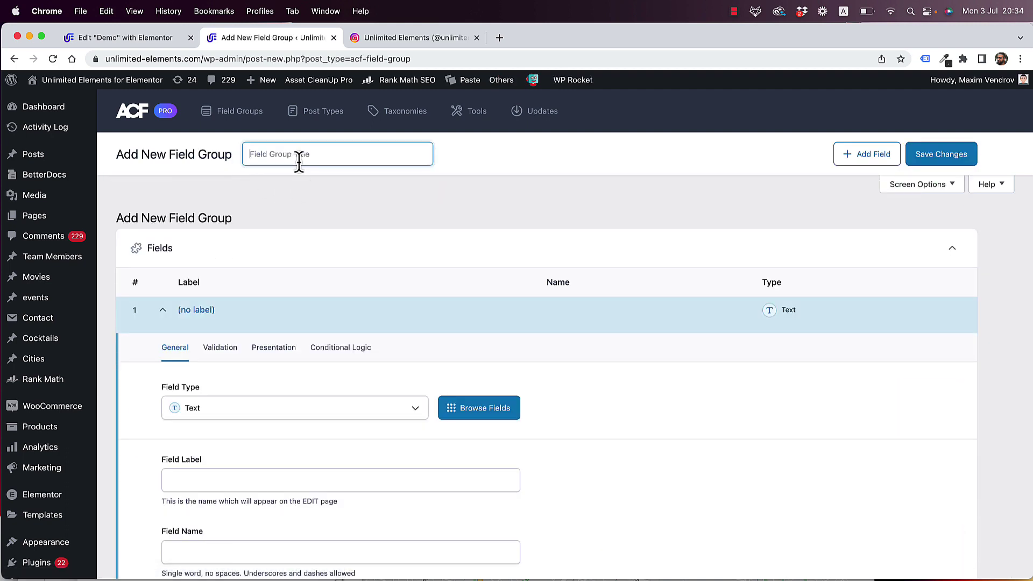
{"action": "type", "text": "Custom Menu"}
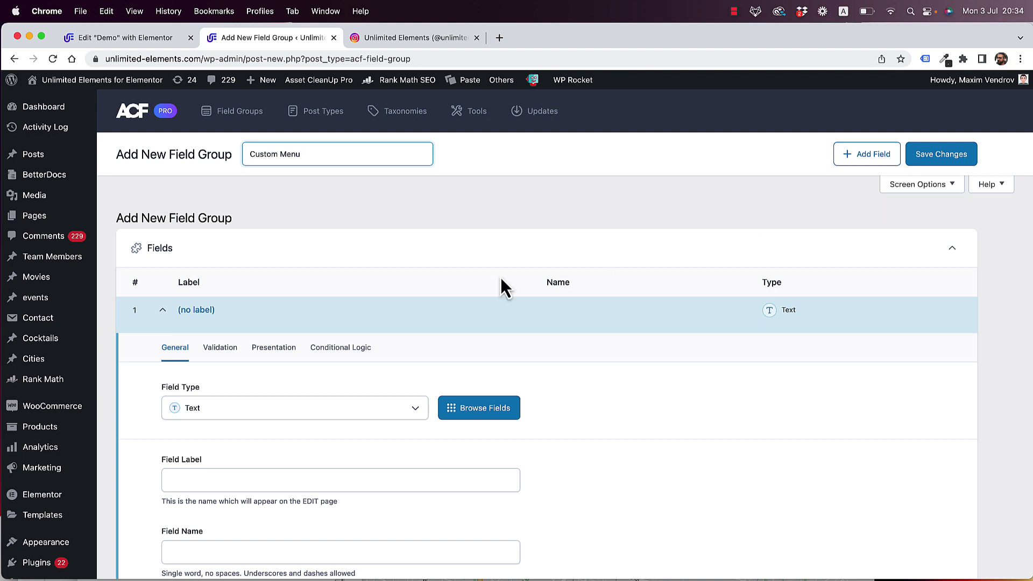
{"action": "left_click", "coordinate": [948, 157]}
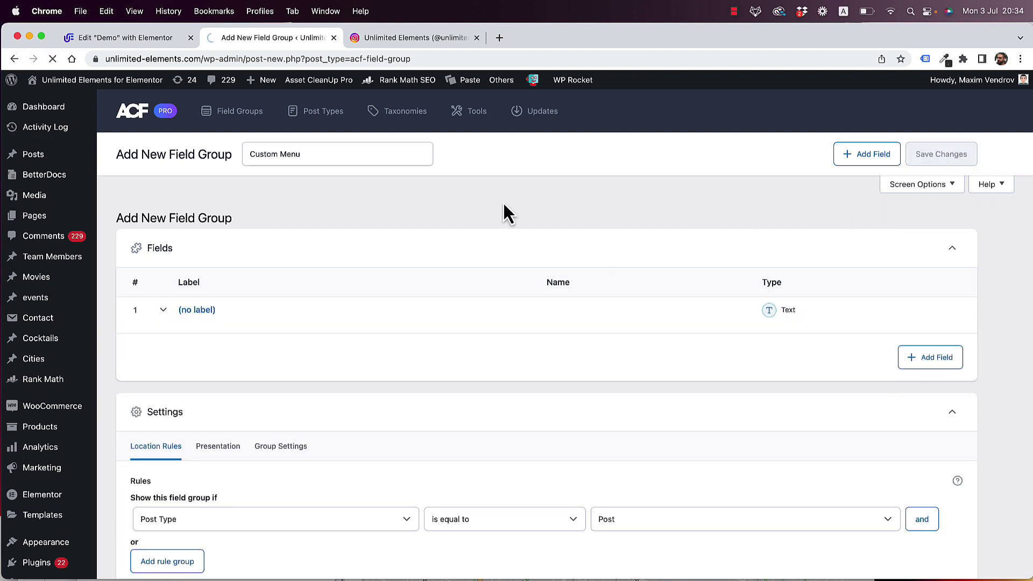
- Open the field group's first, unlabeled field and choose Text as its field type
{"action": "left_click", "coordinate": [372, 312]}
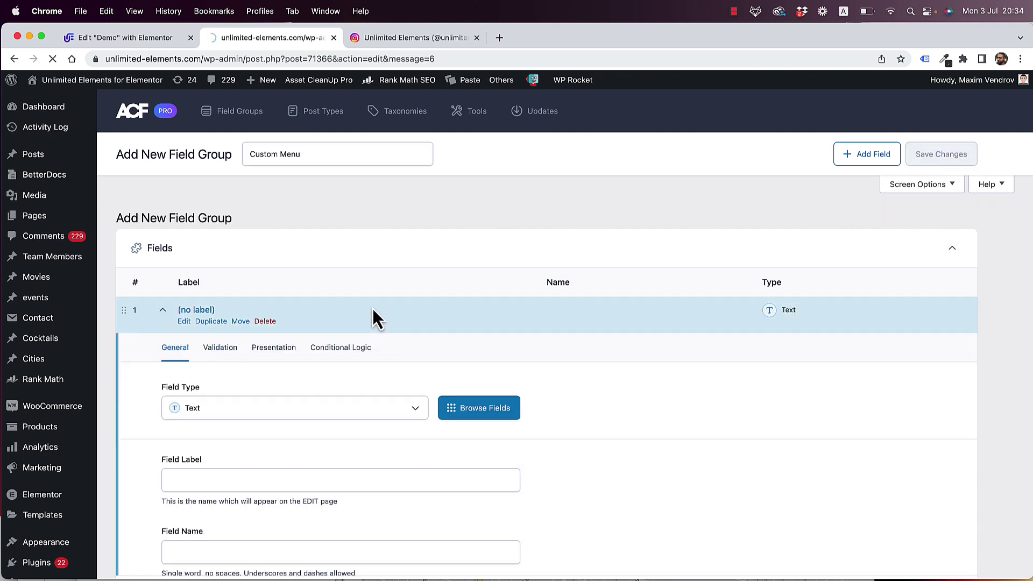
{"action": "left_click", "coordinate": [315, 352]}
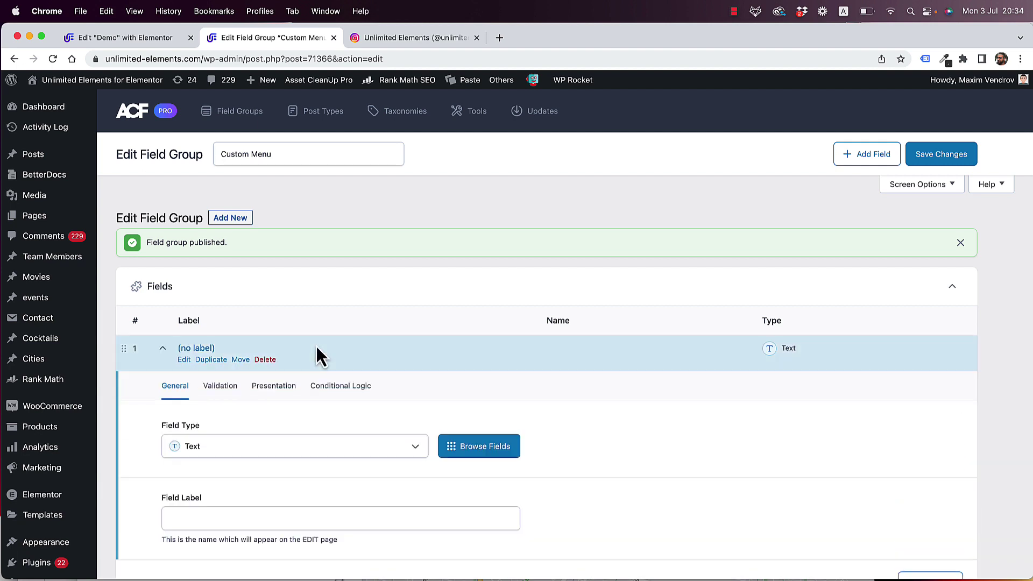
{"action": "left_click", "coordinate": [219, 452]}
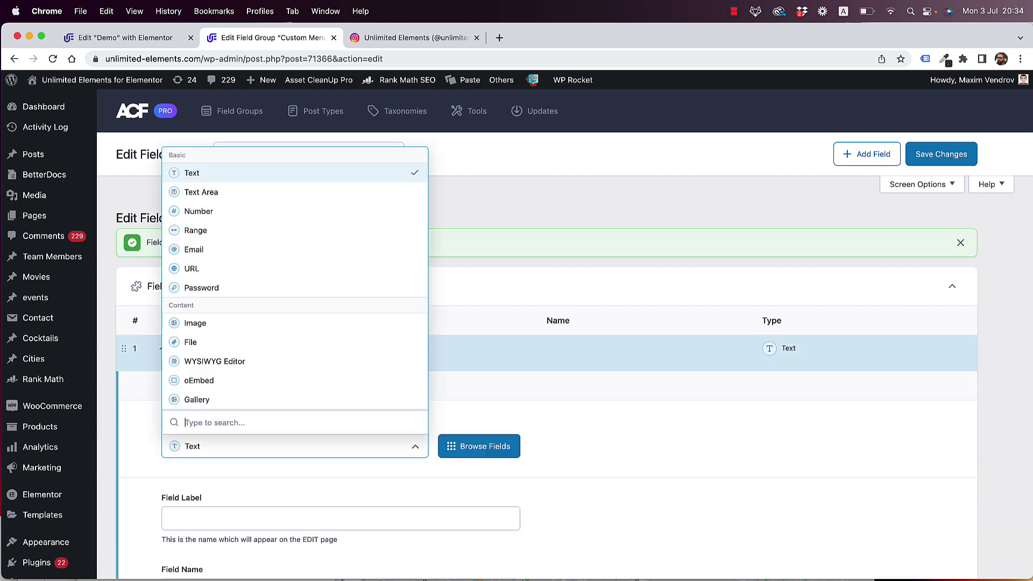
{"action": "type", "text": "icon"}
{"action": "key", "text": "BackSpace"}
{"action": "key", "text": "BackSpace"}
{"action": "key", "text": "BackSpace"}
{"action": "left_click", "coordinate": [226, 175]}
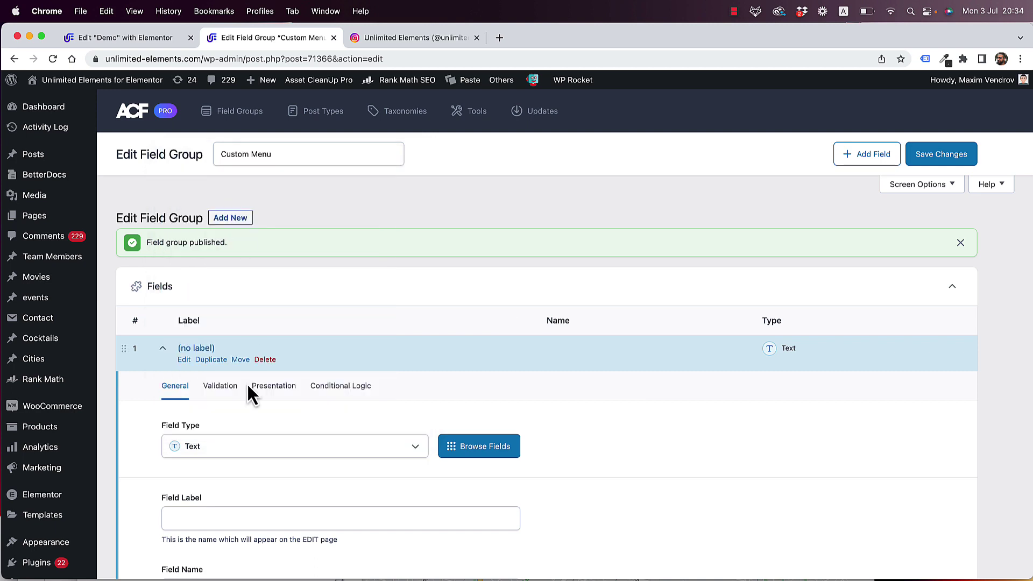
- Label the text field Icon, with icon as its field name
{"action": "left_click", "coordinate": [193, 513]}
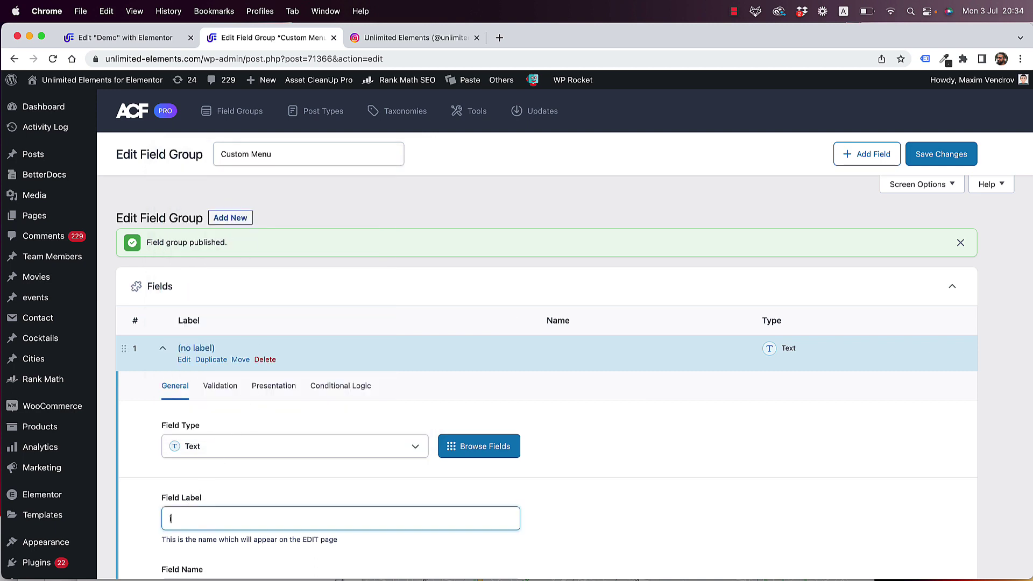
{"action": "type", "text": "Icomn"}
{"action": "key", "text": "Tab"}
{"action": "key", "text": "BackSpace"}
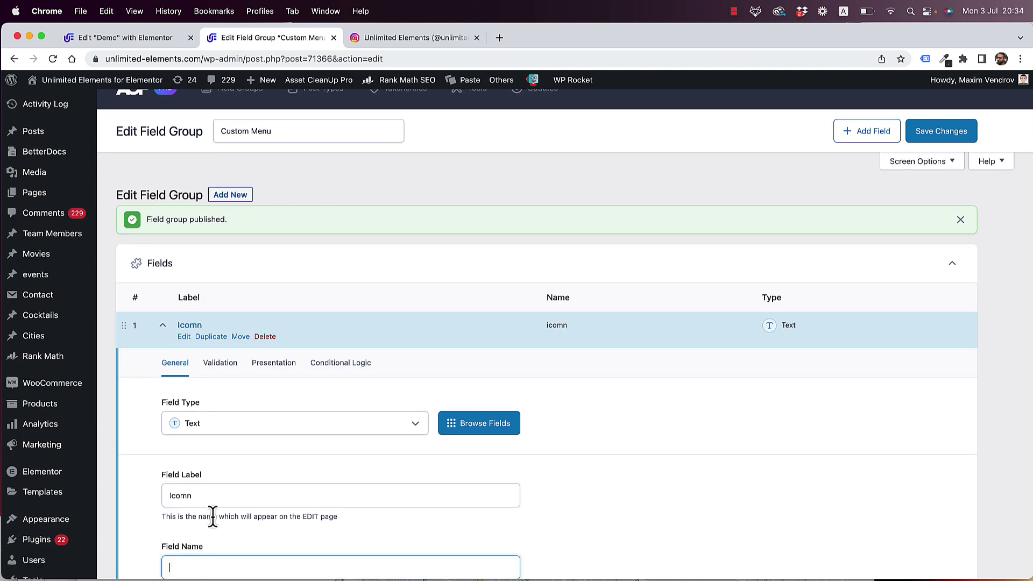
{"action": "left_click", "coordinate": [214, 495]}
{"action": "key", "text": "Tab"}
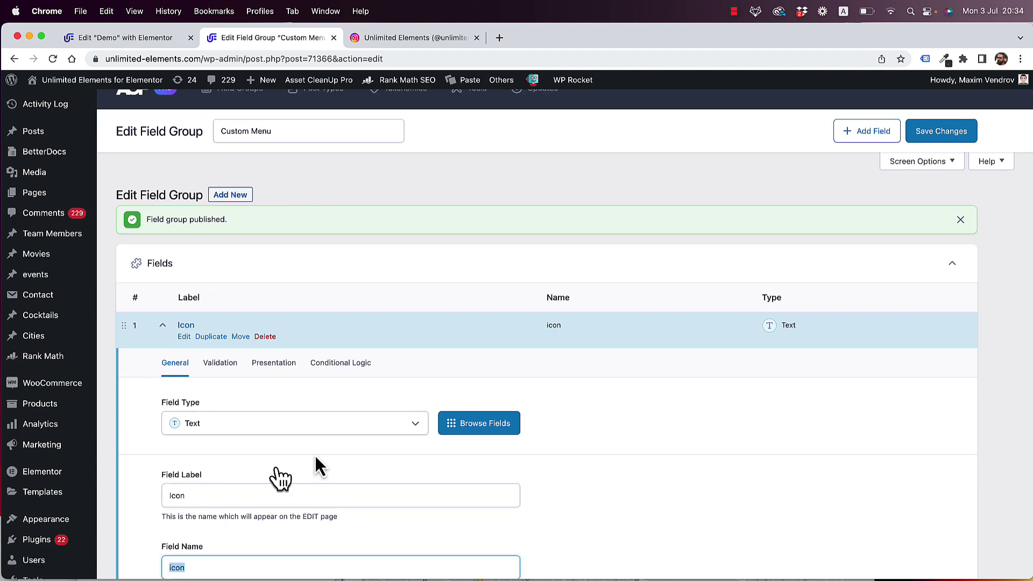
- Add a second field to the group and set its type to Color Picker
{"action": "scroll", "coordinate": [377, 441], "scroll_direction": "down", "scroll_amount": 5}
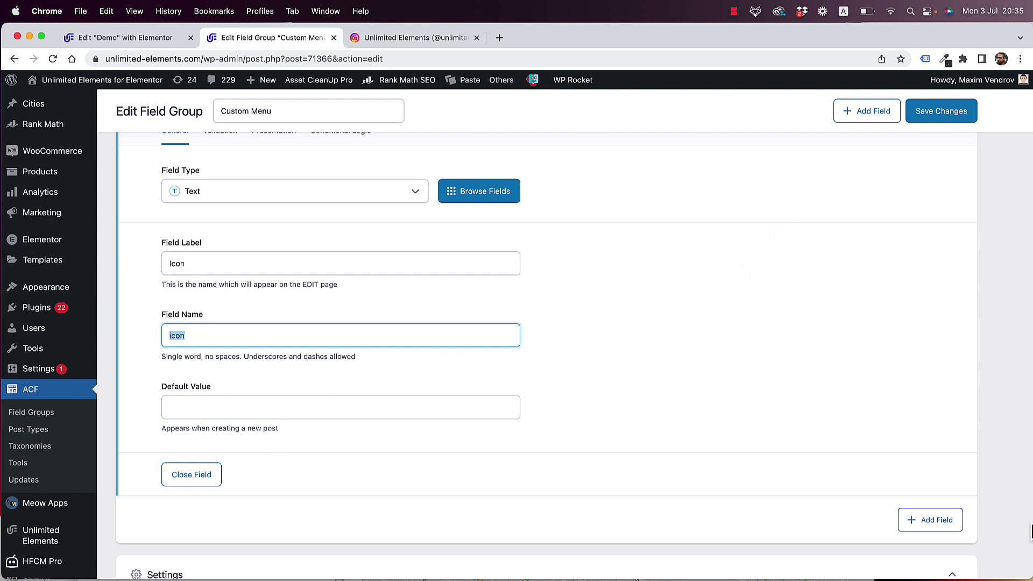
{"action": "left_click", "coordinate": [930, 520]}
{"action": "scroll", "coordinate": [316, 369], "scroll_direction": "down", "scroll_amount": 5}
{"action": "left_click", "coordinate": [267, 347]}
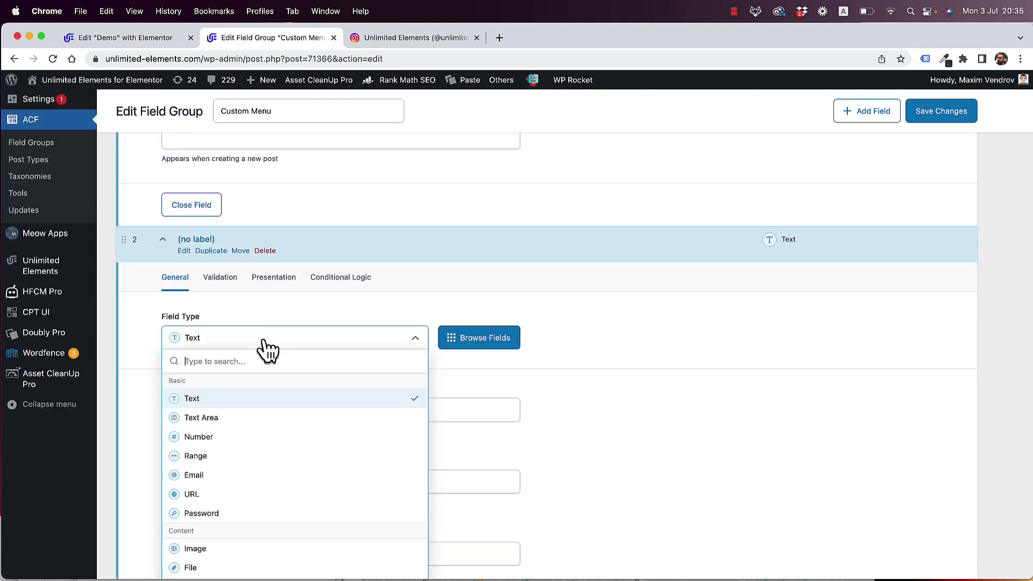
{"action": "type", "text": "co"}
{"action": "key", "text": "Return"}
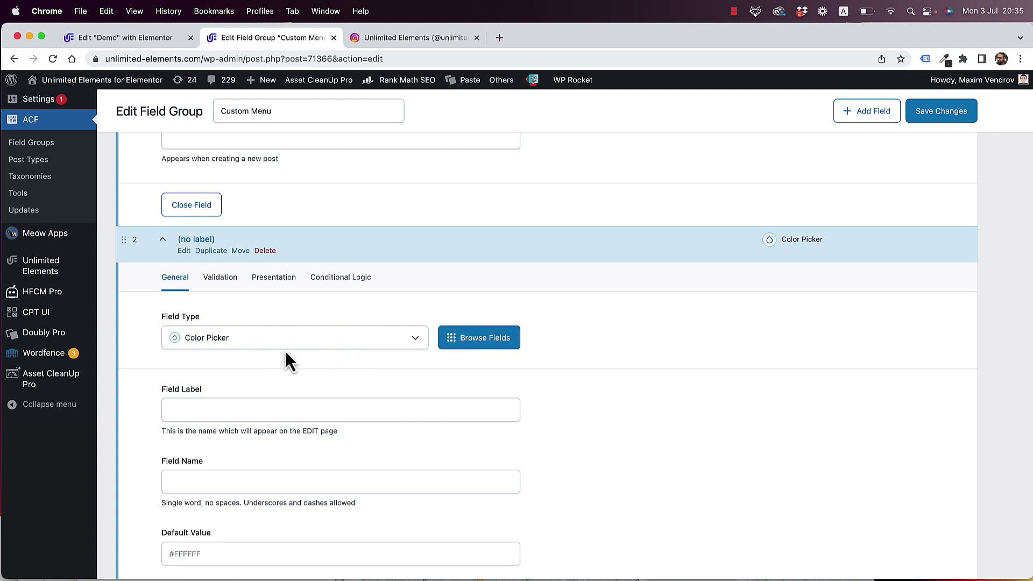
- Label the color picker field Color, with color as its field name, and save the field group
{"action": "left_click", "coordinate": [227, 409]}
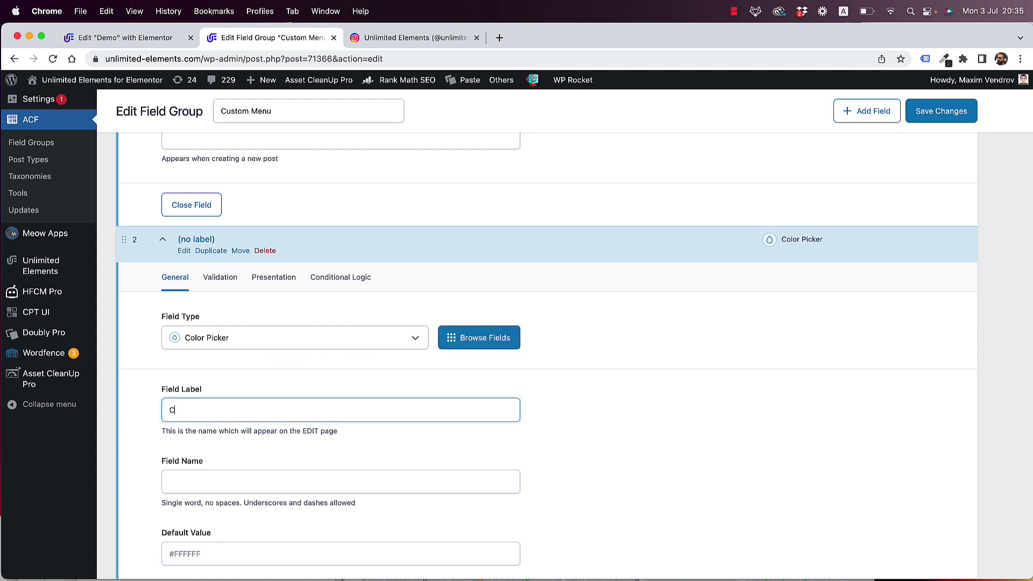
{"action": "key", "text": "Tab"}
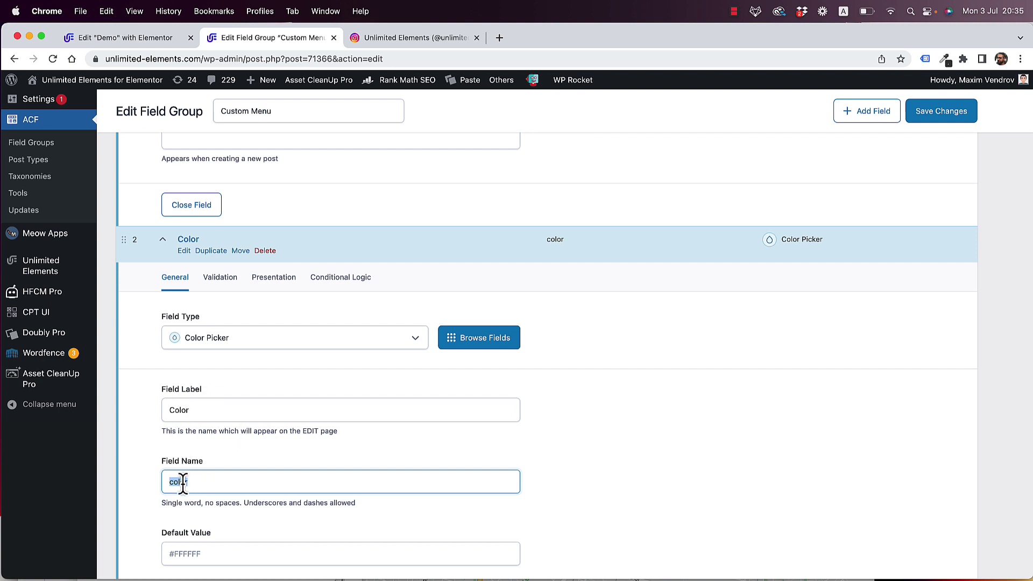
{"action": "left_click", "coordinate": [693, 468]}
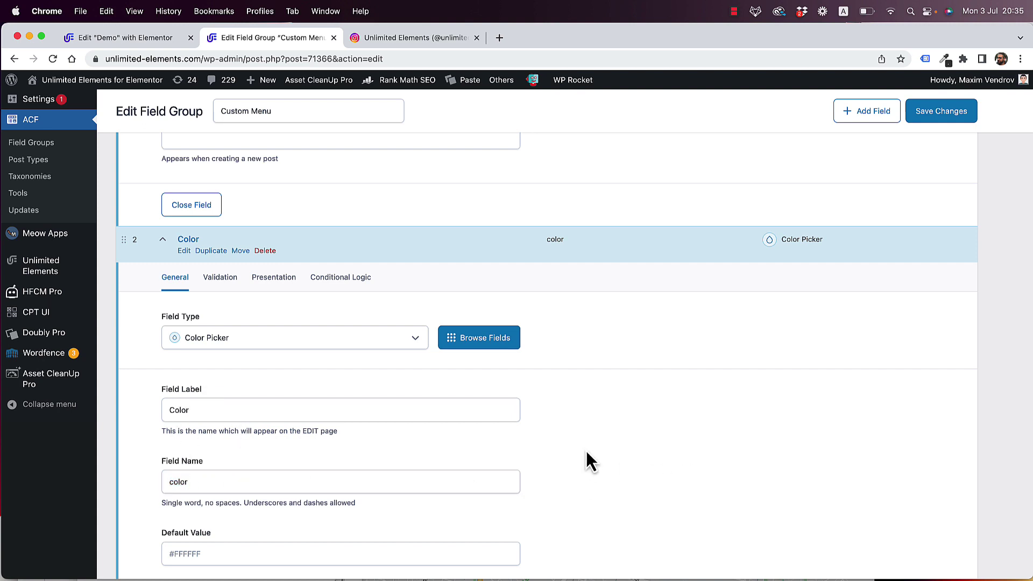
{"action": "scroll", "coordinate": [587, 453], "scroll_direction": "down", "scroll_amount": 2}
{"action": "left_click", "coordinate": [262, 504]}
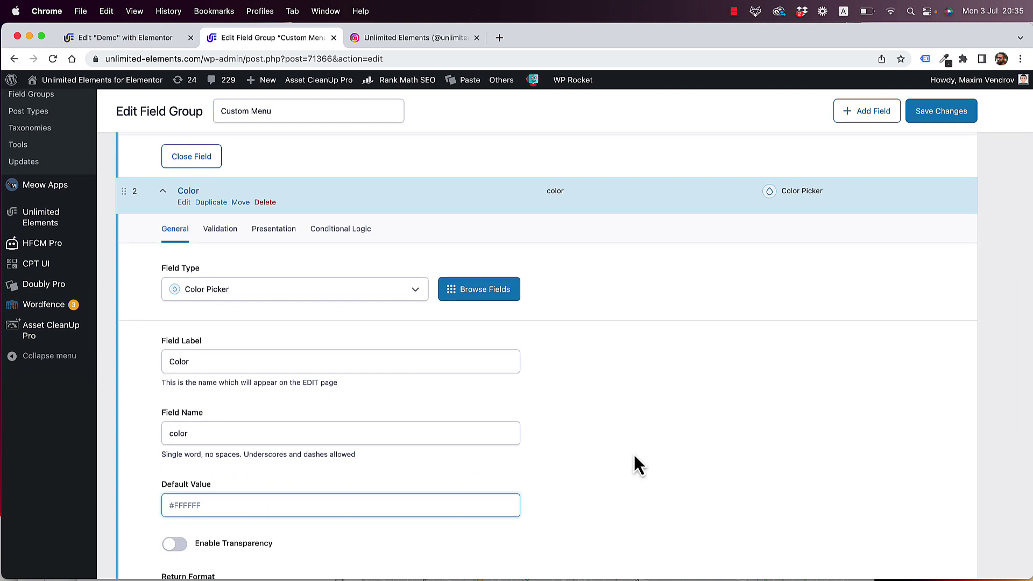
{"action": "scroll", "coordinate": [637, 464], "scroll_direction": "down", "scroll_amount": 5}
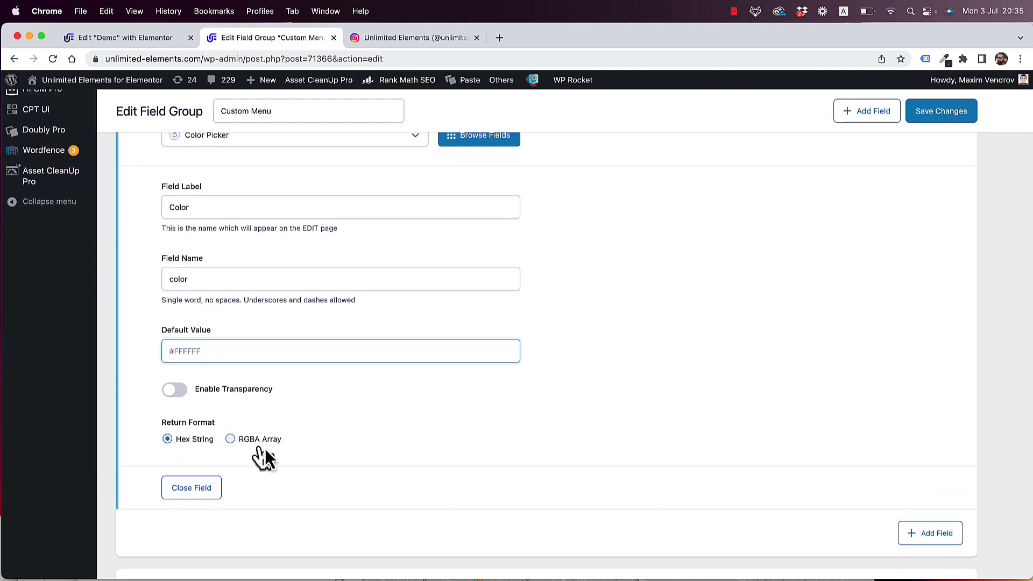
{"action": "left_click", "coordinate": [941, 113]}
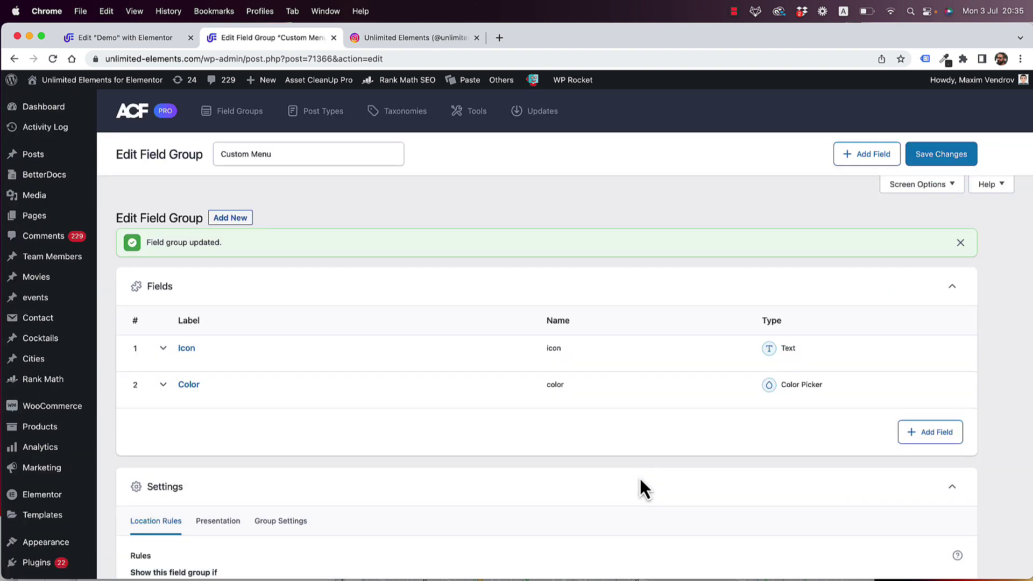
- Set the location rule to show the field group if Menu Item is equal to Custom Menu, and save the changes
{"action": "scroll", "coordinate": [514, 418], "scroll_direction": "down", "scroll_amount": 5}
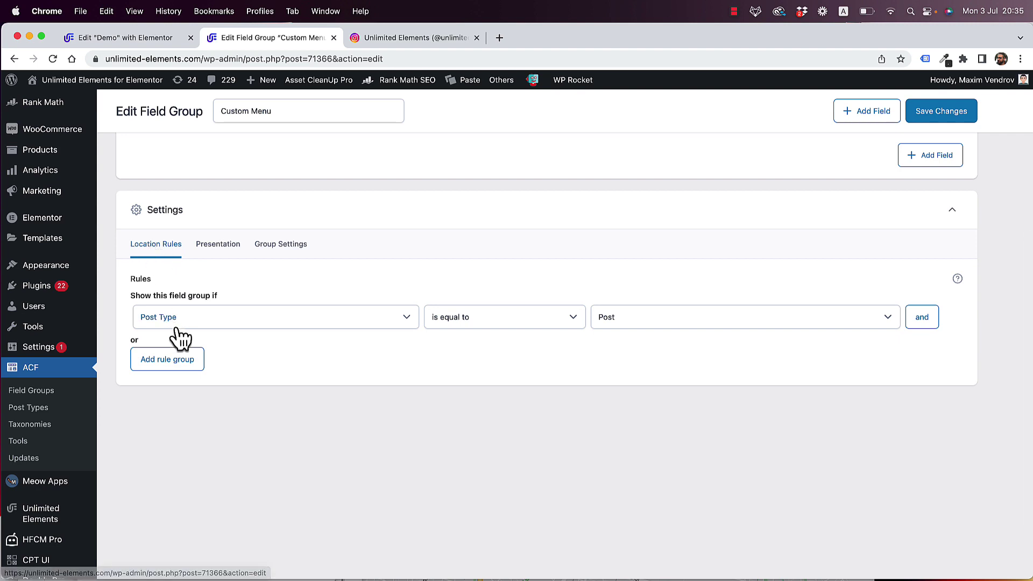
{"action": "scroll", "coordinate": [263, 294], "scroll_direction": "up", "scroll_amount": 3}
{"action": "mouse_move", "coordinate": [203, 253]}
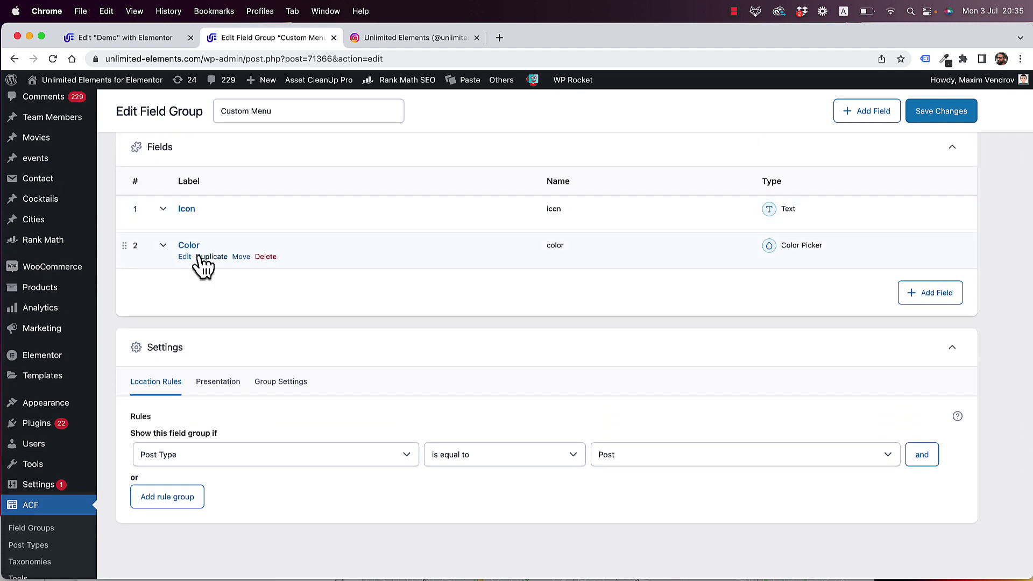
{"action": "left_click", "coordinate": [186, 466]}
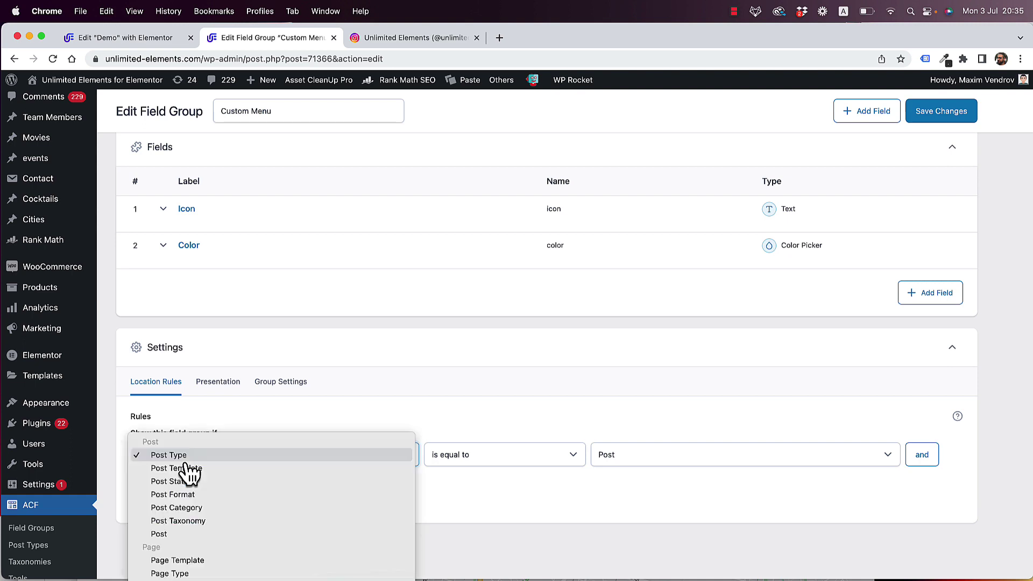
{"action": "scroll", "coordinate": [220, 525], "scroll_direction": "down", "scroll_amount": 3}
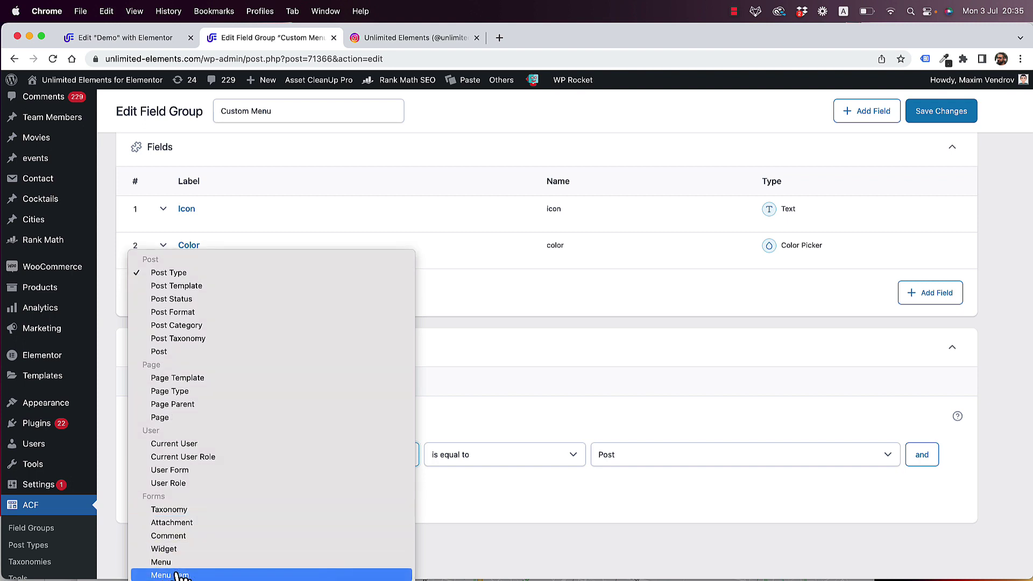
{"action": "left_click", "coordinate": [178, 575]}
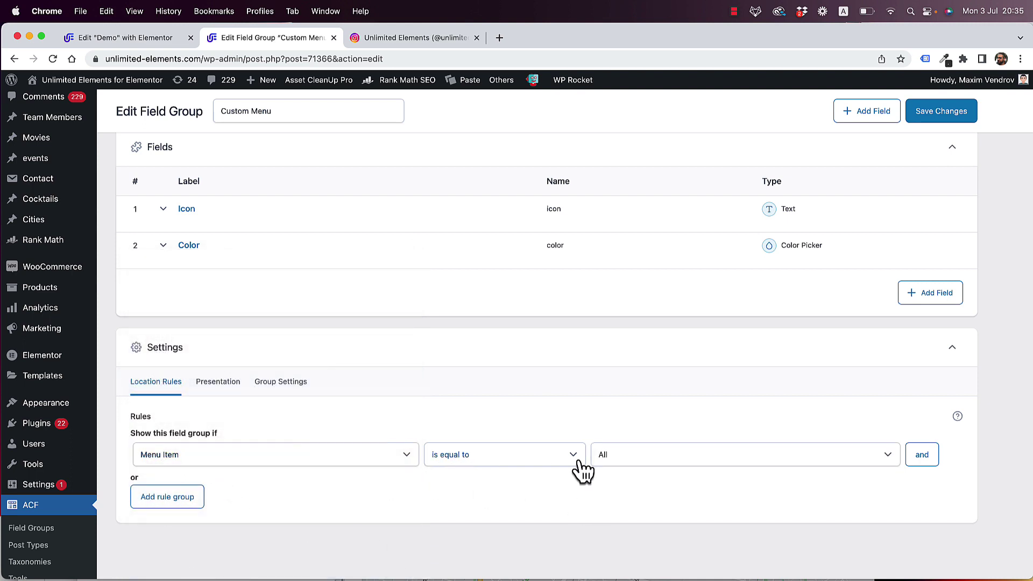
{"action": "left_click", "coordinate": [666, 462]}
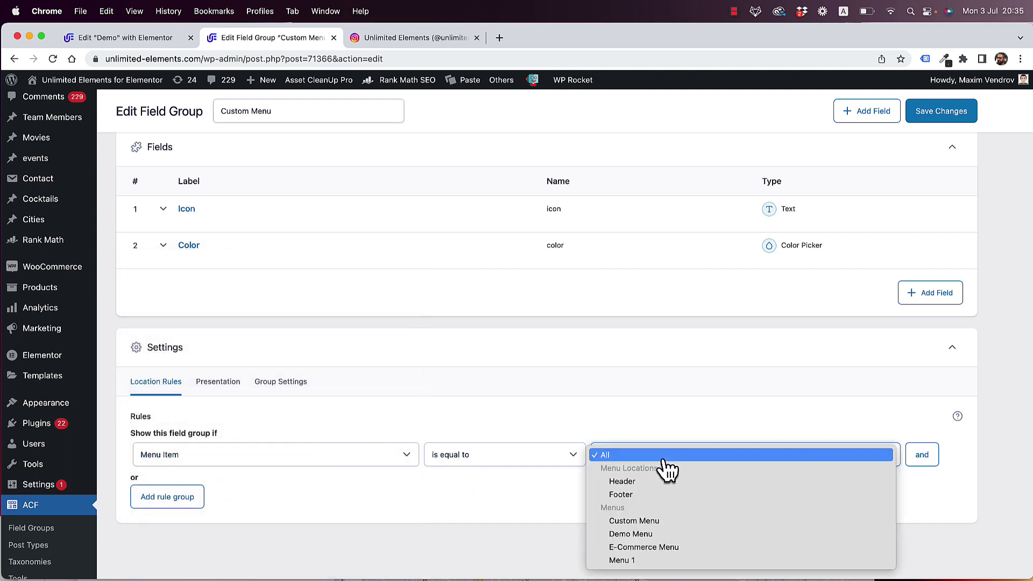
{"action": "left_click", "coordinate": [638, 522]}
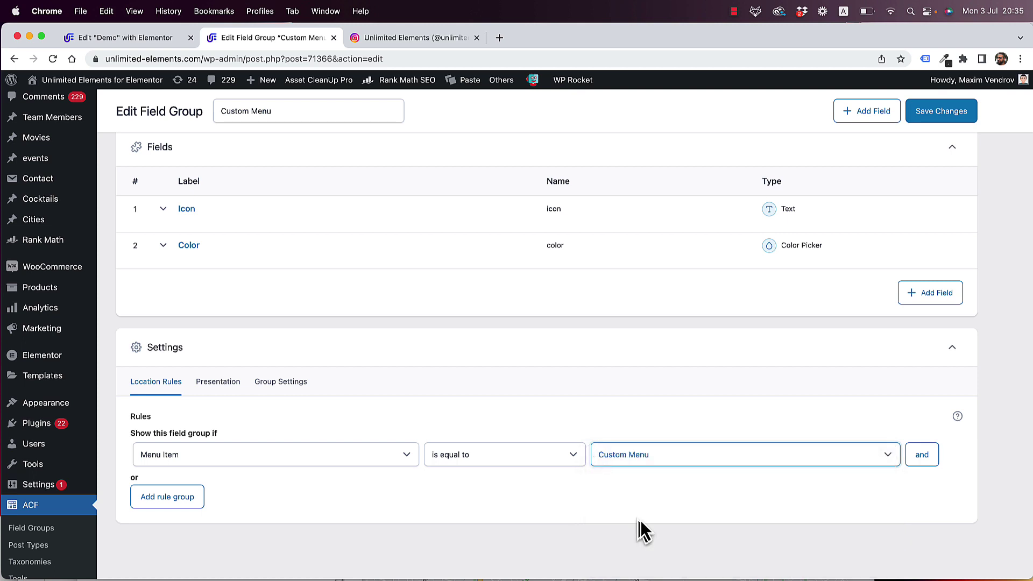
{"action": "left_click", "coordinate": [947, 113]}
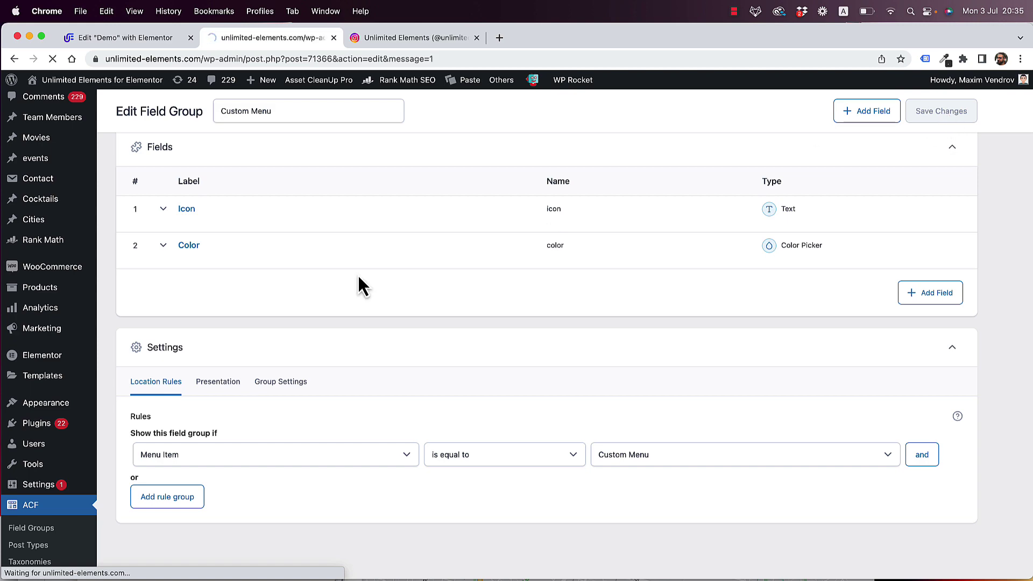
- Go to the WordPress menu editor for Custom Menu, expand the Instagram item and select its empty Icon field
{"action": "scroll", "coordinate": [61, 393], "scroll_direction": "down", "scroll_amount": 3}
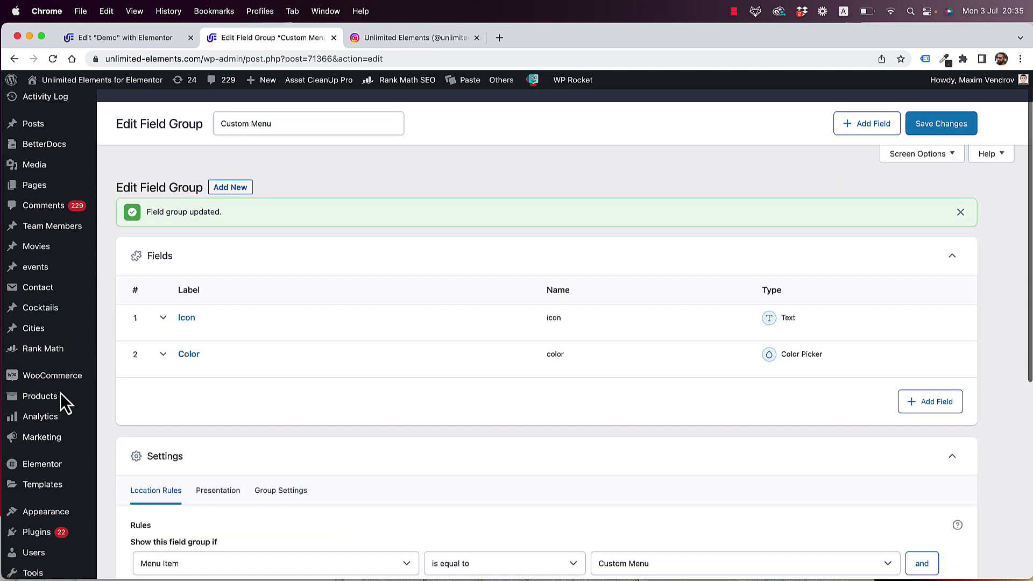
{"action": "mouse_move", "coordinate": [58, 422]}
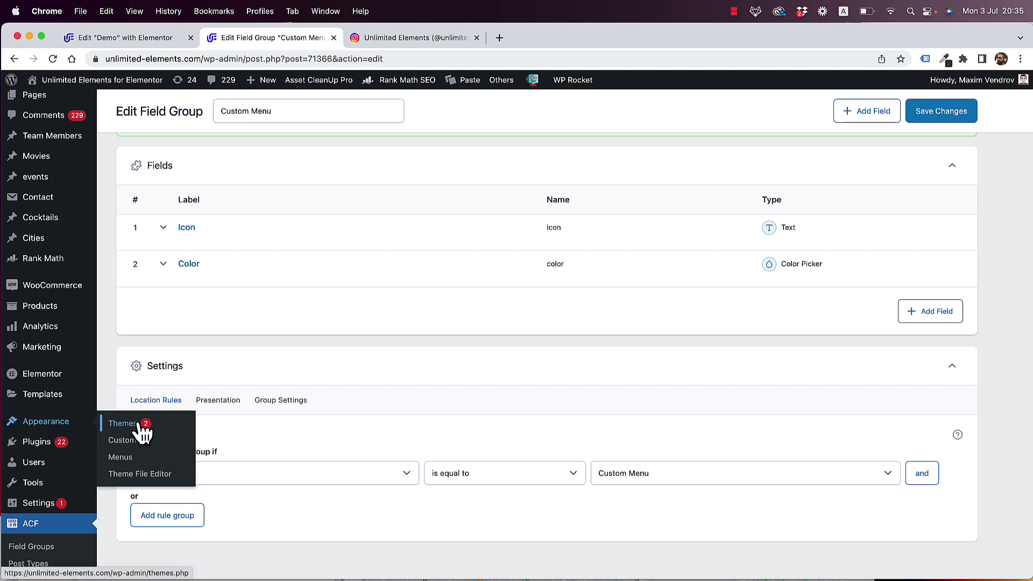
{"action": "left_click", "coordinate": [135, 461]}
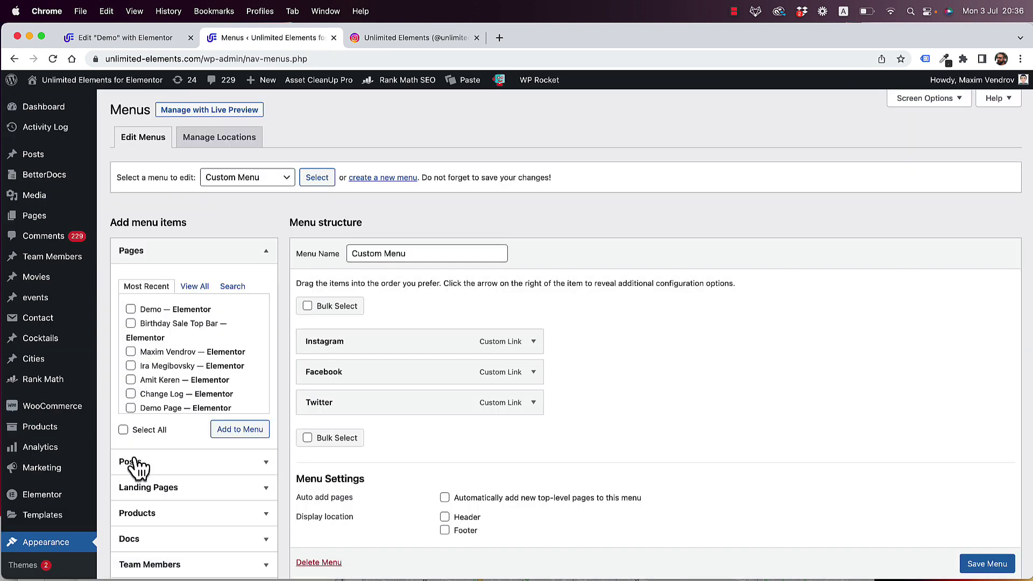
{"action": "left_click", "coordinate": [533, 343]}
{"action": "scroll", "coordinate": [614, 376], "scroll_direction": "down", "scroll_amount": 2}
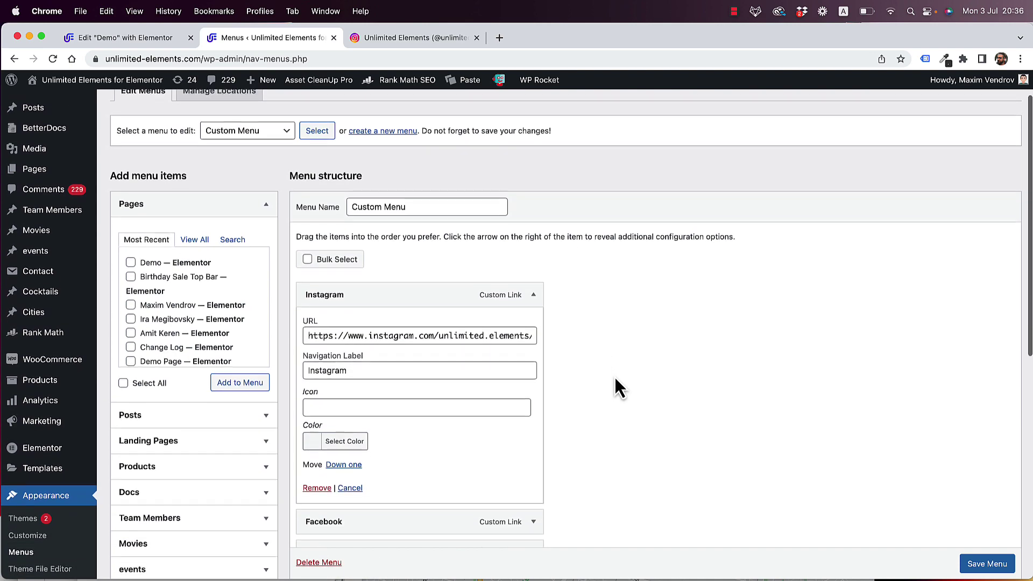
{"action": "left_click", "coordinate": [358, 410]}
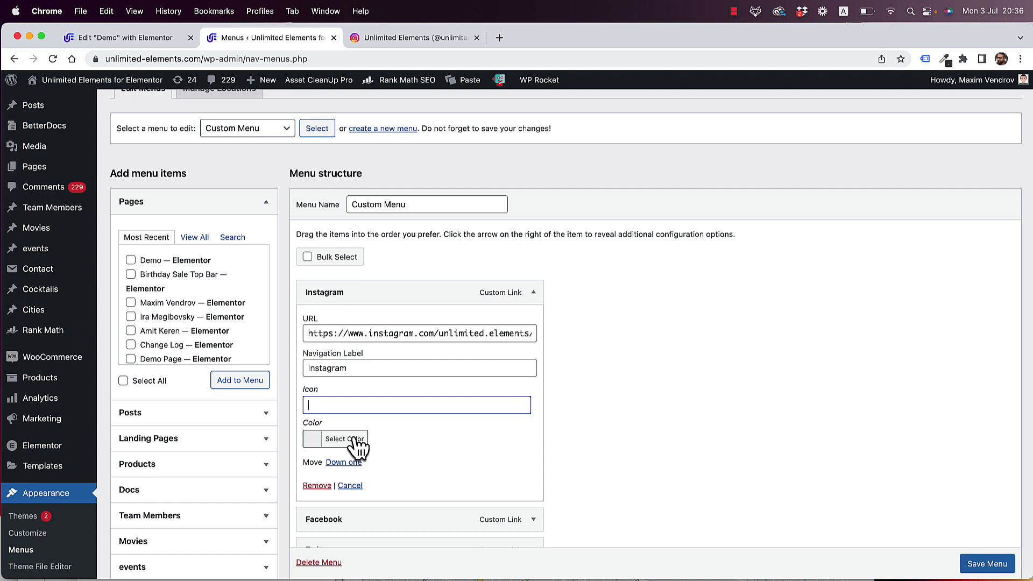
- Open the Font Awesome website in a new browser tab and go to its icon search page
{"action": "left_click", "coordinate": [498, 39]}
{"action": "type", "text": "font"}
{"action": "key", "text": "Return"}
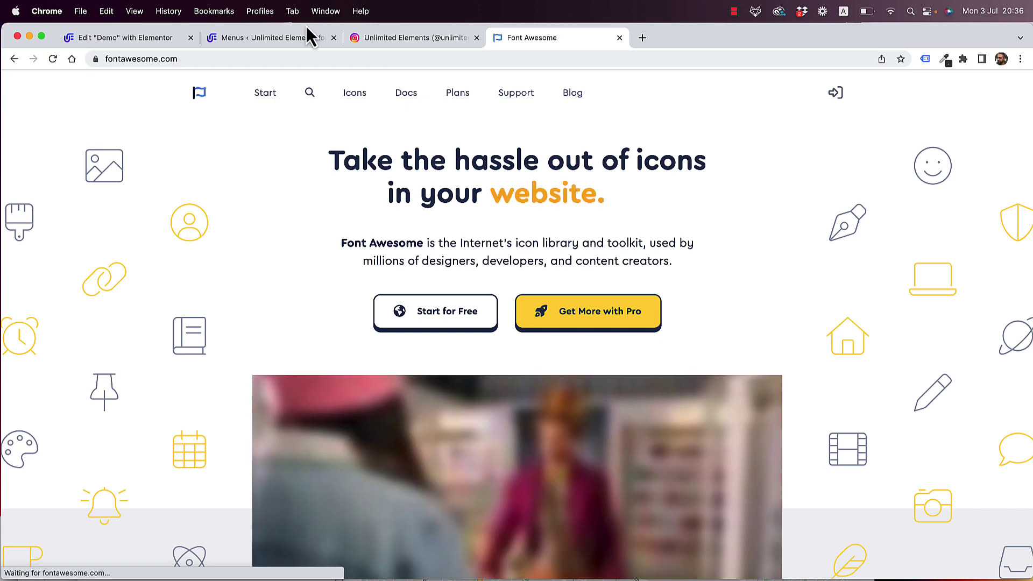
{"action": "left_click", "coordinate": [356, 95]}
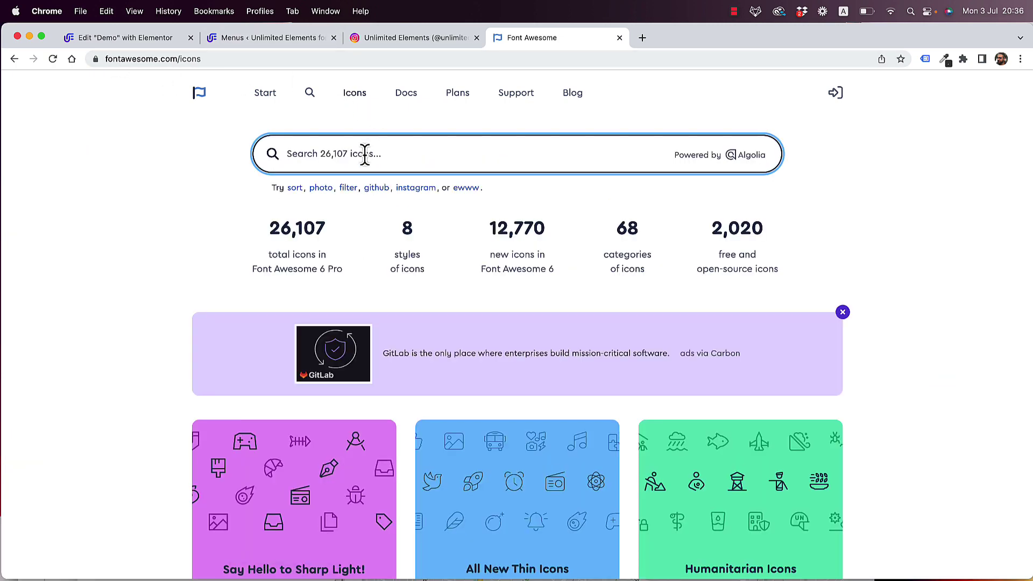
- Search the Font Awesome icons for instagram and switch the results to version 5.15.4
{"action": "type", "text": "instag"}
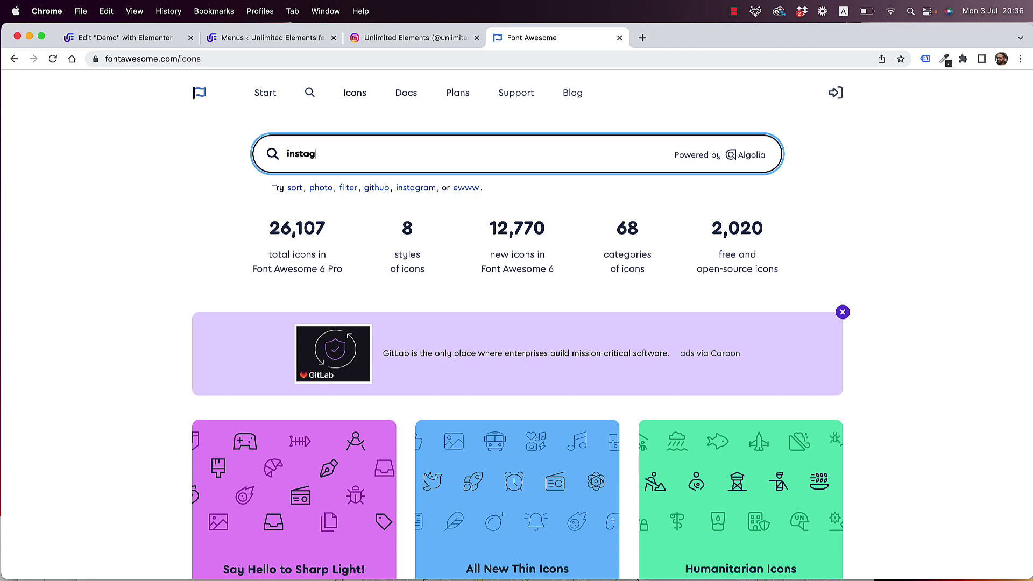
{"action": "type", "text": "ram"}
{"action": "key", "text": "Return"}
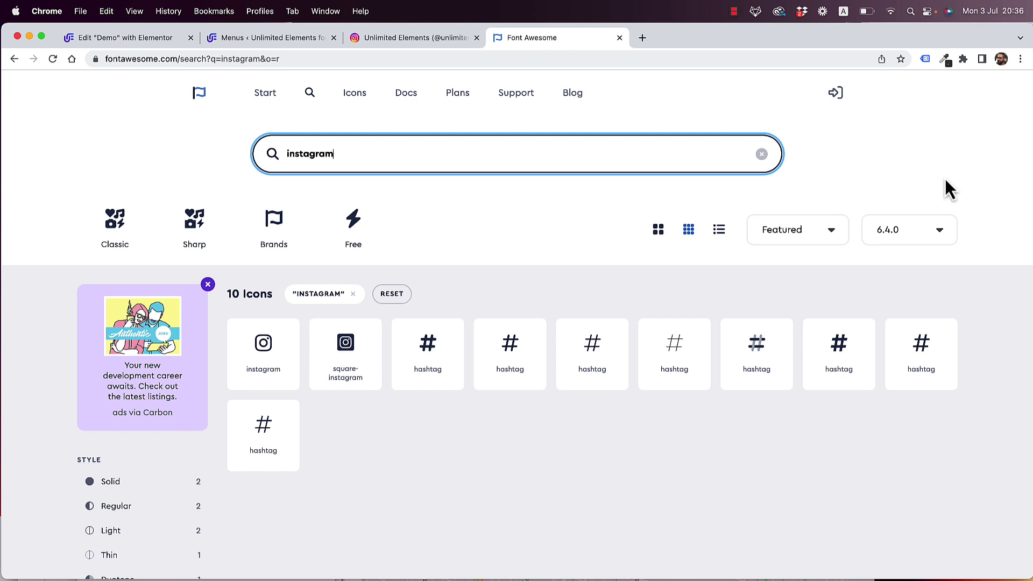
{"action": "left_click", "coordinate": [887, 231]}
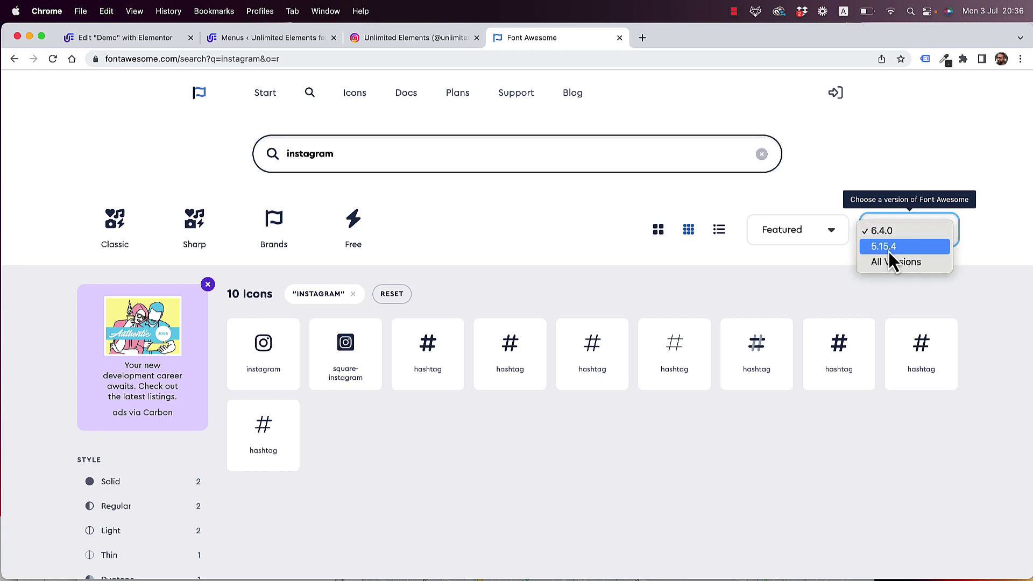
{"action": "left_click", "coordinate": [889, 251]}
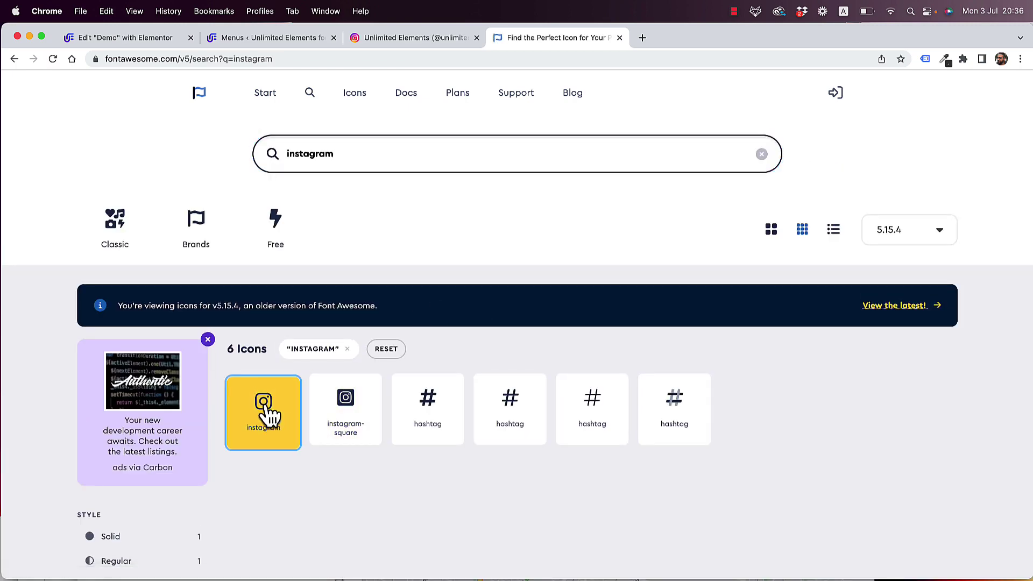
- Open the plain instagram icon's details and copy its HTML code snippet
{"action": "left_click", "coordinate": [266, 404]}
{"action": "scroll", "coordinate": [267, 406], "scroll_direction": "down", "scroll_amount": 3}
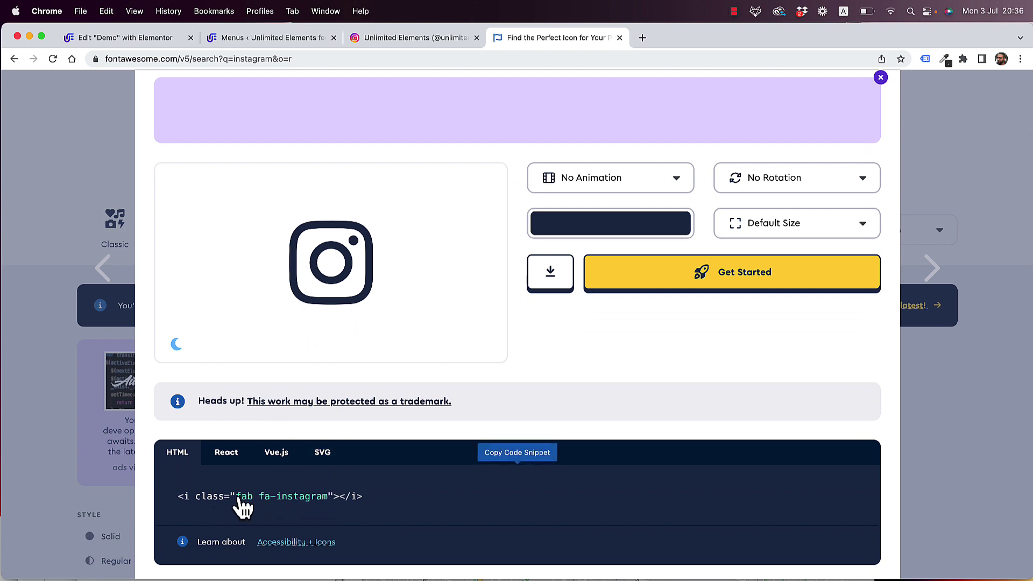
{"action": "left_click", "coordinate": [300, 500]}
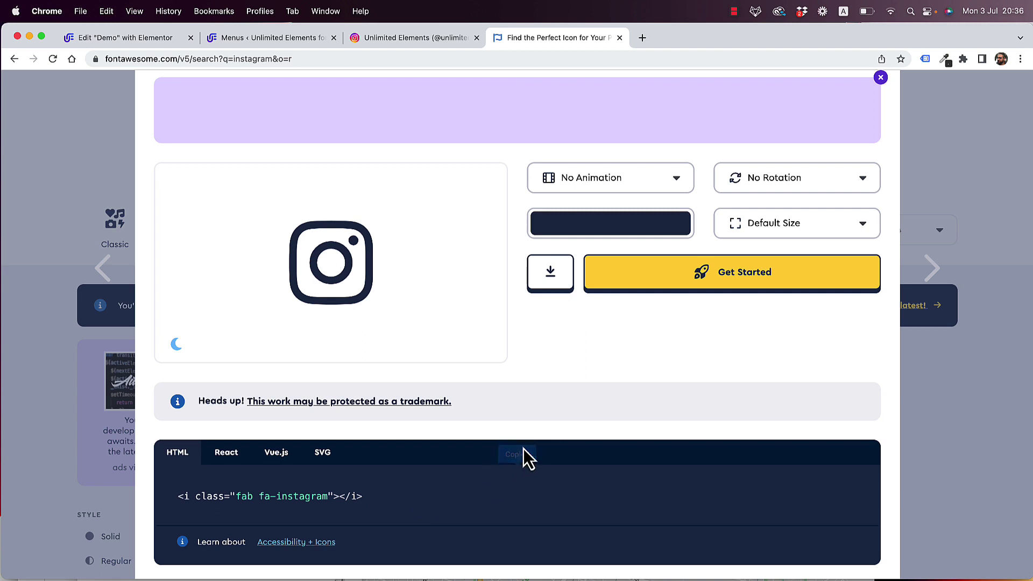
- Paste the snippet into the Instagram menu item's Icon field, trim it to fab fa-instagram, and save the menu
{"action": "left_click", "coordinate": [247, 41]}
{"action": "key", "text": "super+v"}
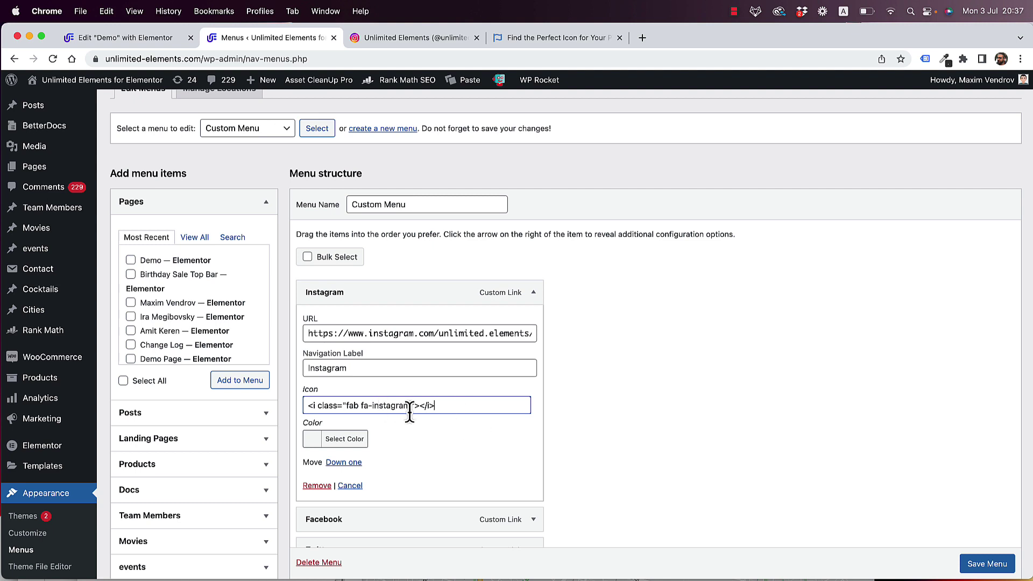
{"action": "left_click_drag", "start_coordinate": [411, 405], "coordinate": [348, 410]}
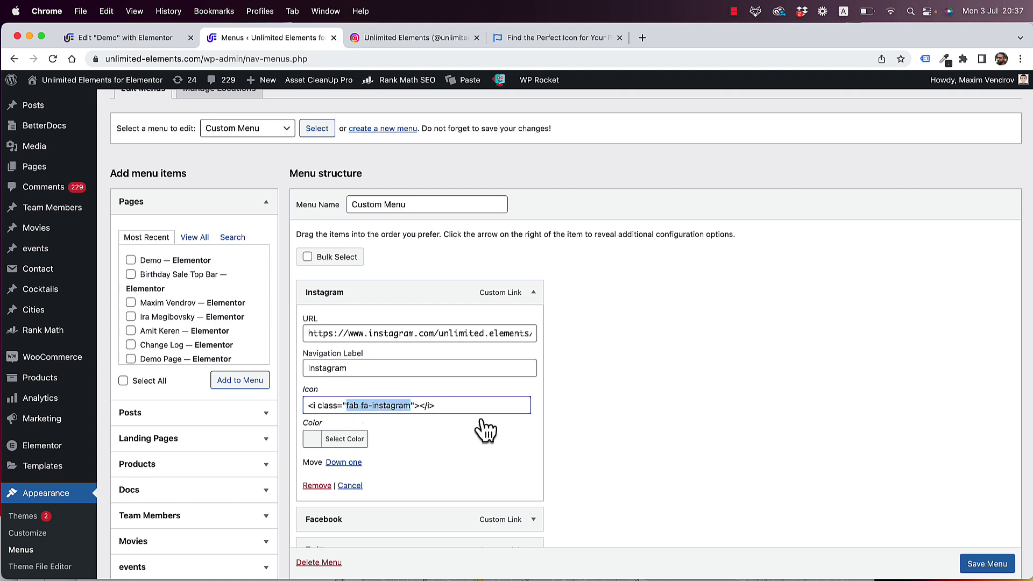
{"action": "left_click", "coordinate": [455, 406]}
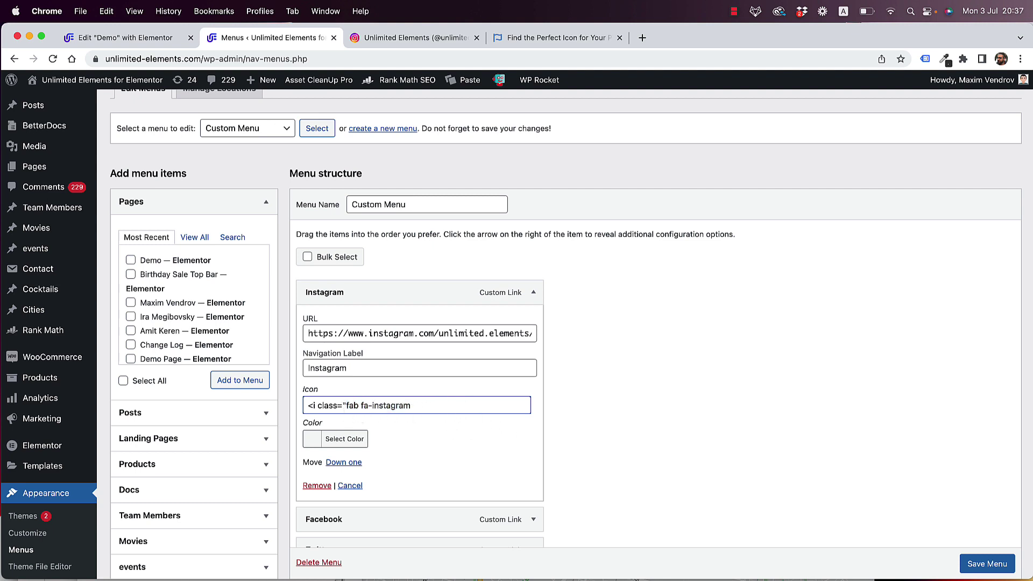
{"action": "left_click", "coordinate": [347, 406]}
{"action": "key", "text": "BackSpace"}
{"action": "key", "text": "BackSpace"}
{"action": "key", "text": "BackSpace"}
{"action": "key", "text": "BackSpace"}
{"action": "key", "text": "BackSpace"}
{"action": "key", "text": "BackSpace"}
{"action": "key", "text": "BackSpace"}
{"action": "key", "text": "BackSpace"}
{"action": "key", "text": "BackSpace"}
{"action": "key", "text": "BackSpace"}
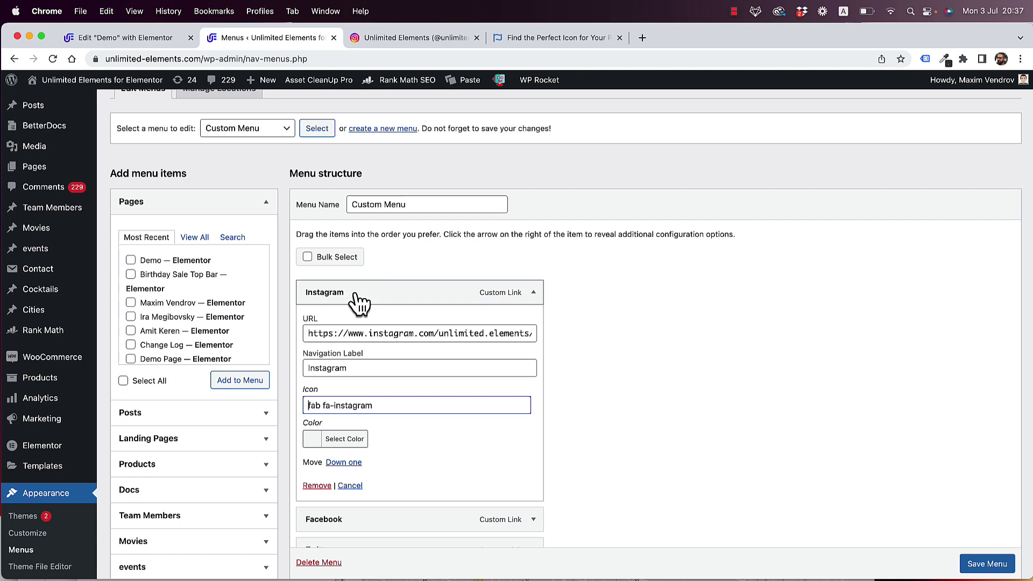
{"action": "left_click", "coordinate": [987, 562]}
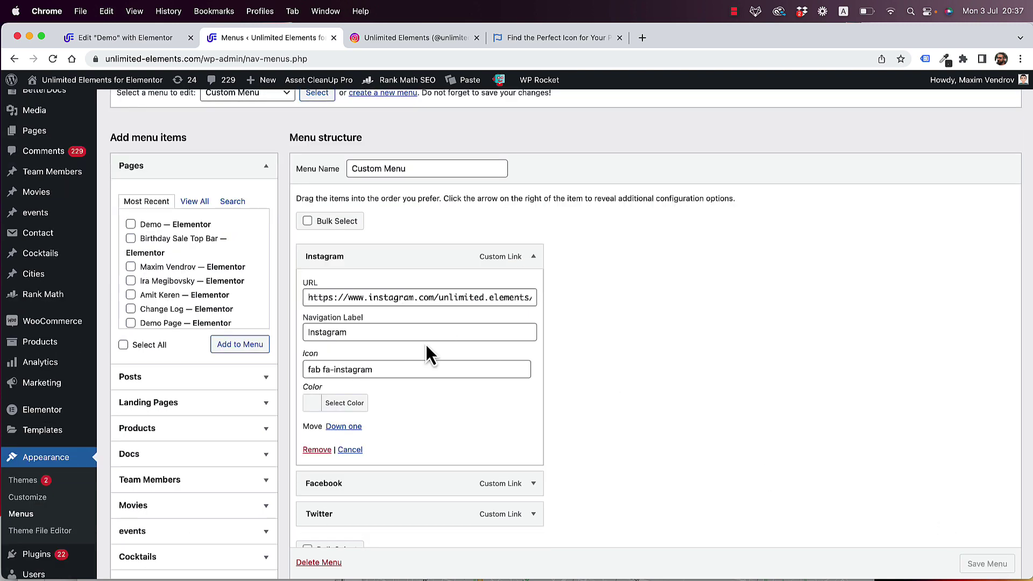
- Return to Font Awesome, search for facebook, and copy the HTML code of the facebook-f icon
{"action": "left_click", "coordinate": [535, 39]}
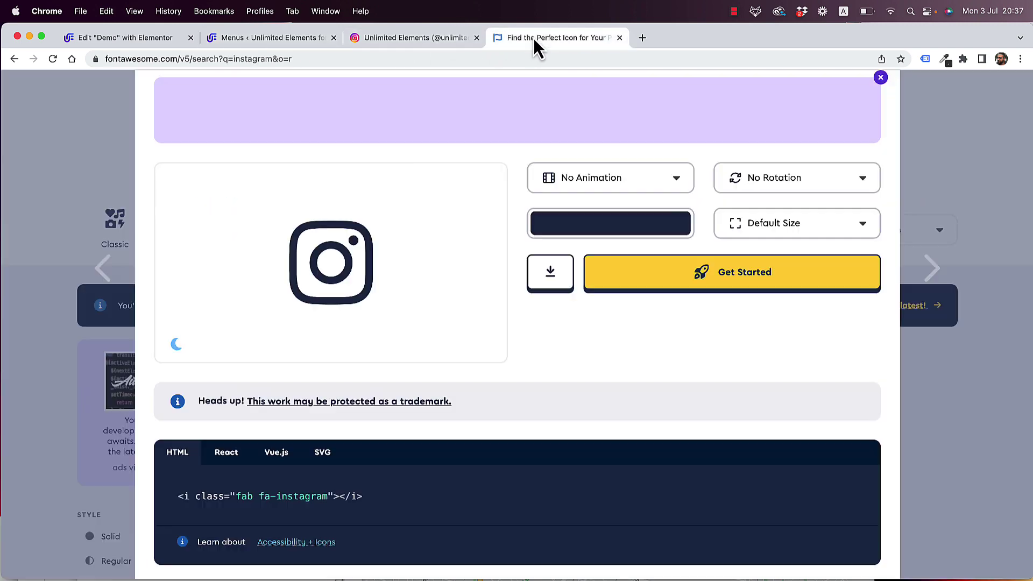
{"action": "left_click", "coordinate": [992, 119]}
{"action": "triple_click", "coordinate": [440, 157]}
{"action": "type", "text": "face"}
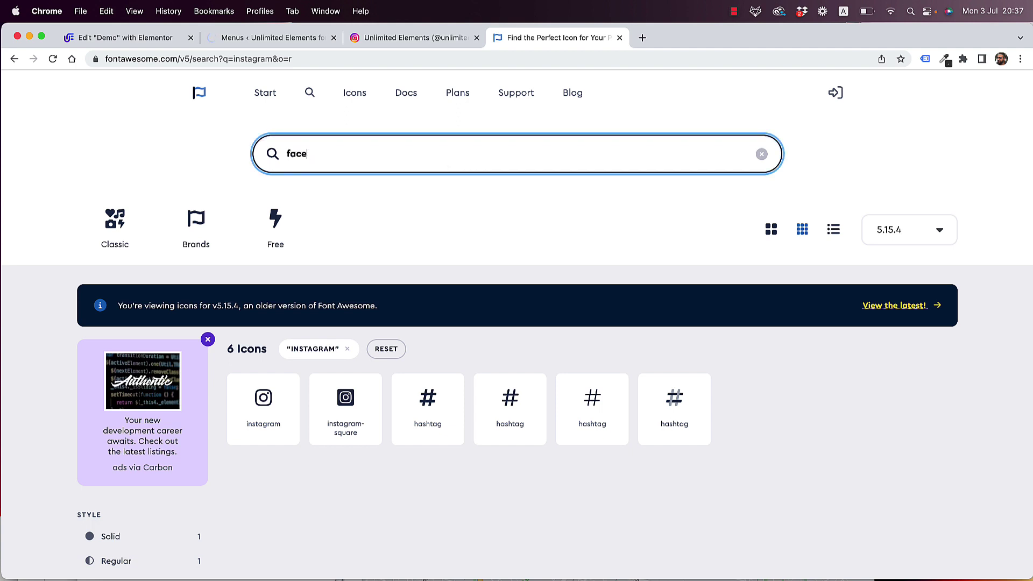
{"action": "type", "text": "book"}
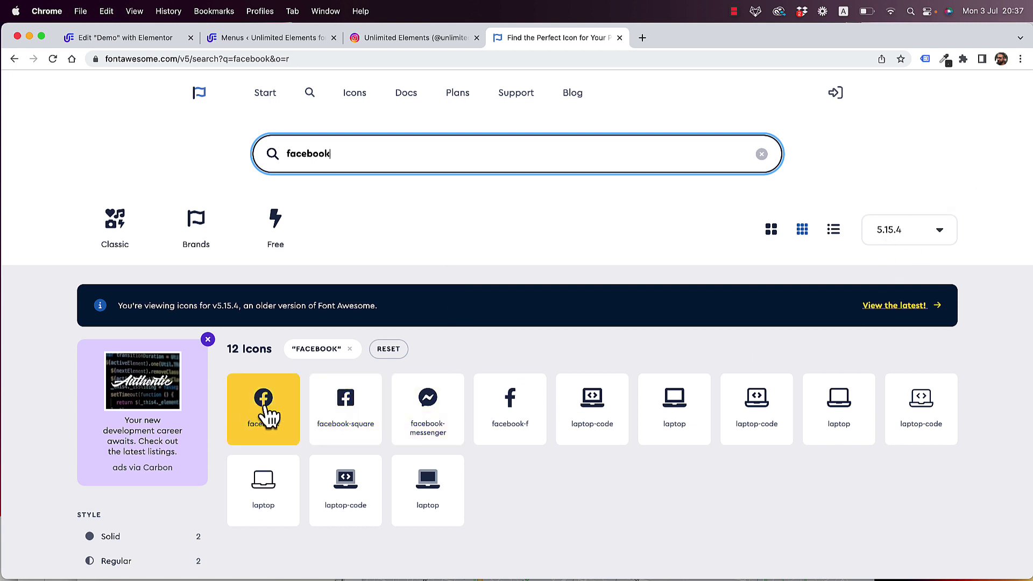
{"action": "left_click", "coordinate": [503, 409]}
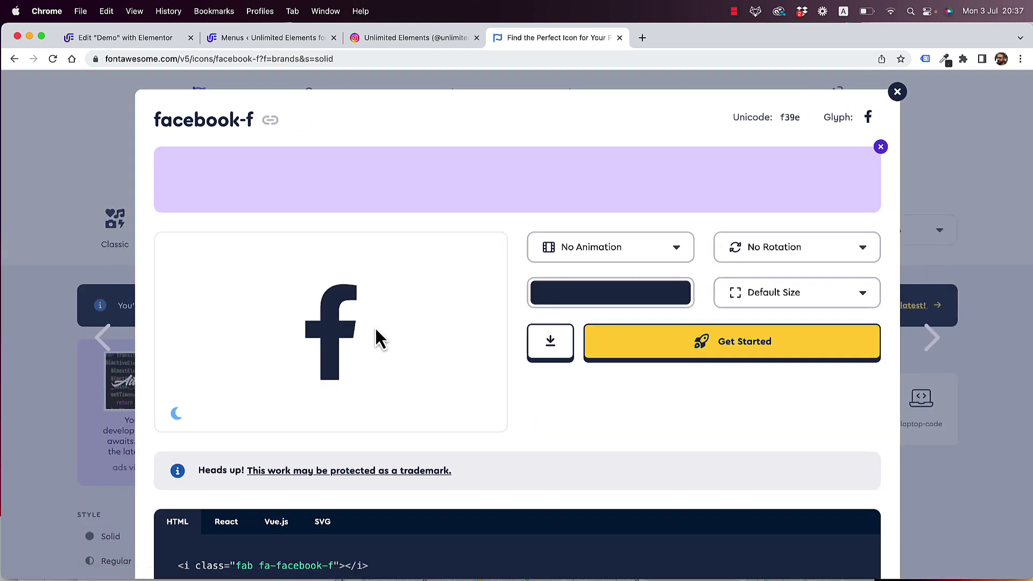
{"action": "left_click", "coordinate": [337, 565]}
- Back in the WordPress menu editor, expand the Facebook item and set its Icon field to fab fa-facebook-f
{"action": "left_click", "coordinate": [292, 40]}
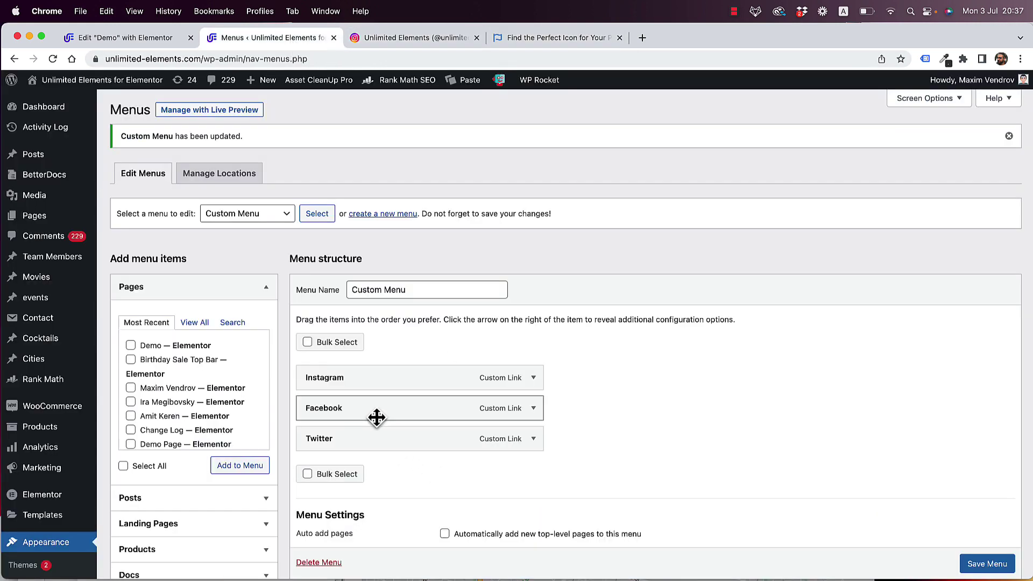
{"action": "left_click", "coordinate": [533, 414]}
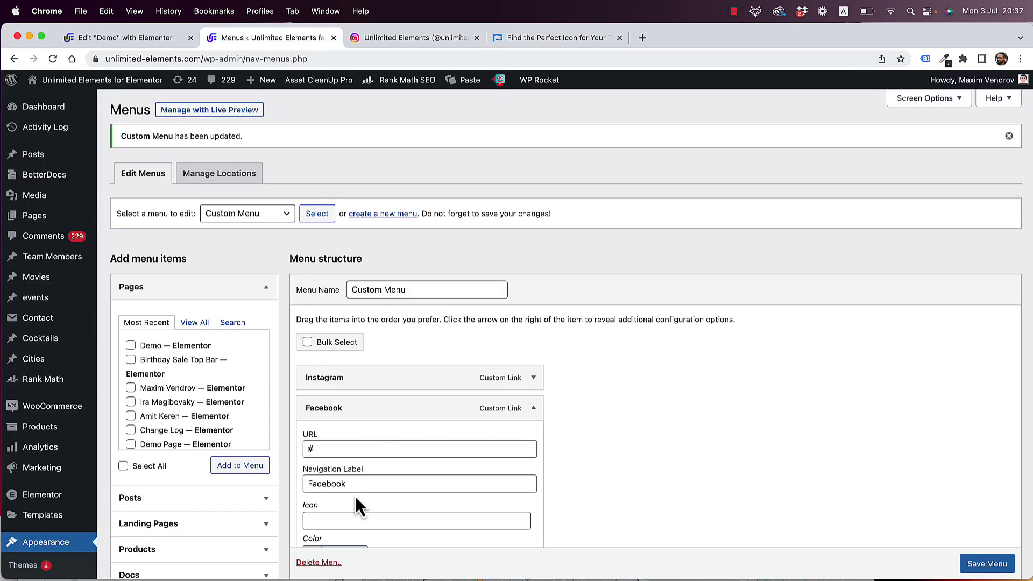
{"action": "left_click", "coordinate": [338, 522]}
{"action": "key", "text": "super+v"}
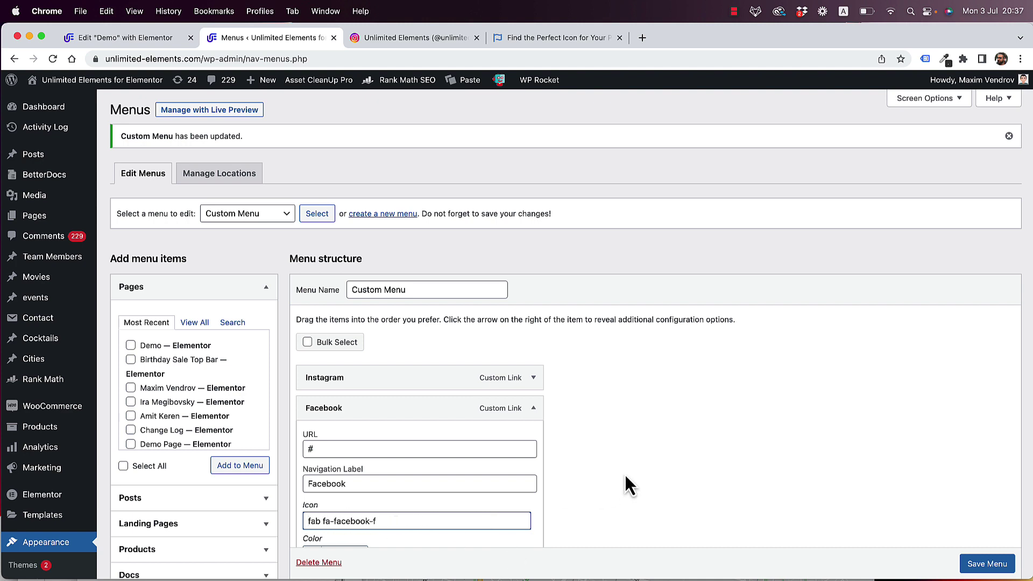
{"action": "scroll", "coordinate": [626, 478], "scroll_direction": "down", "scroll_amount": 5}
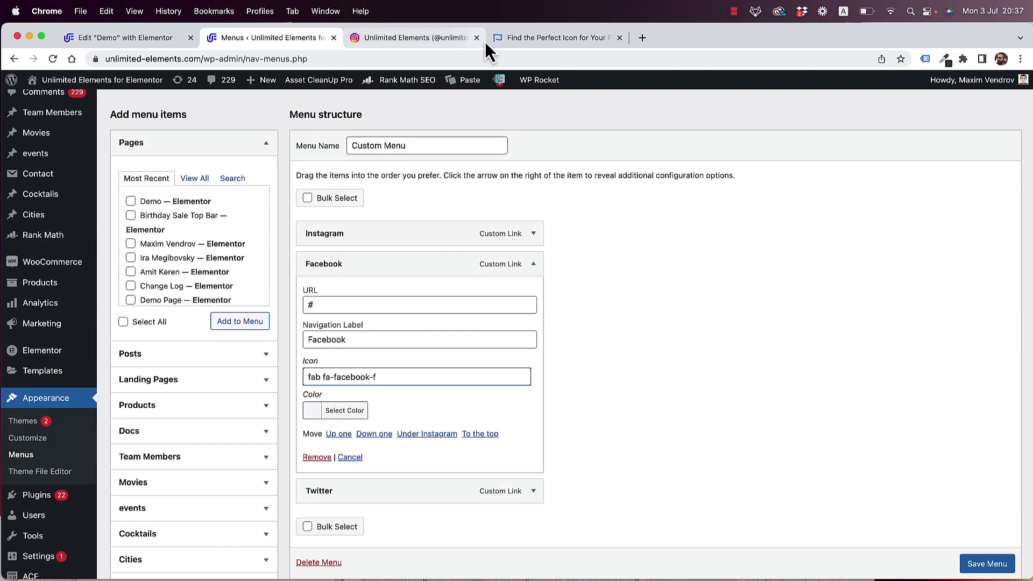
- Return to Font Awesome, search for twitter, and copy the HTML code of the twitter icon
{"action": "left_click", "coordinate": [518, 44]}
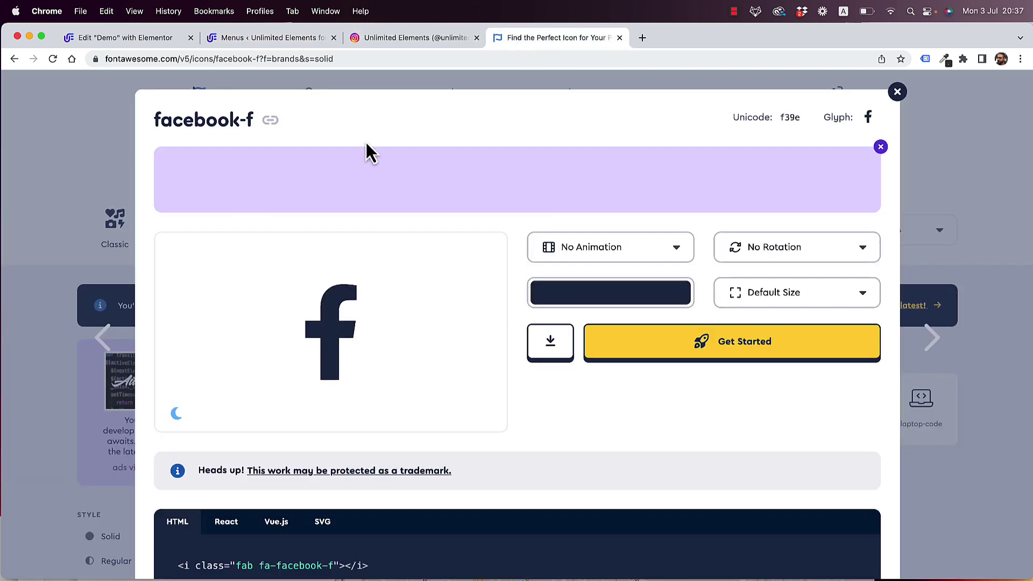
{"action": "left_click", "coordinate": [81, 159]}
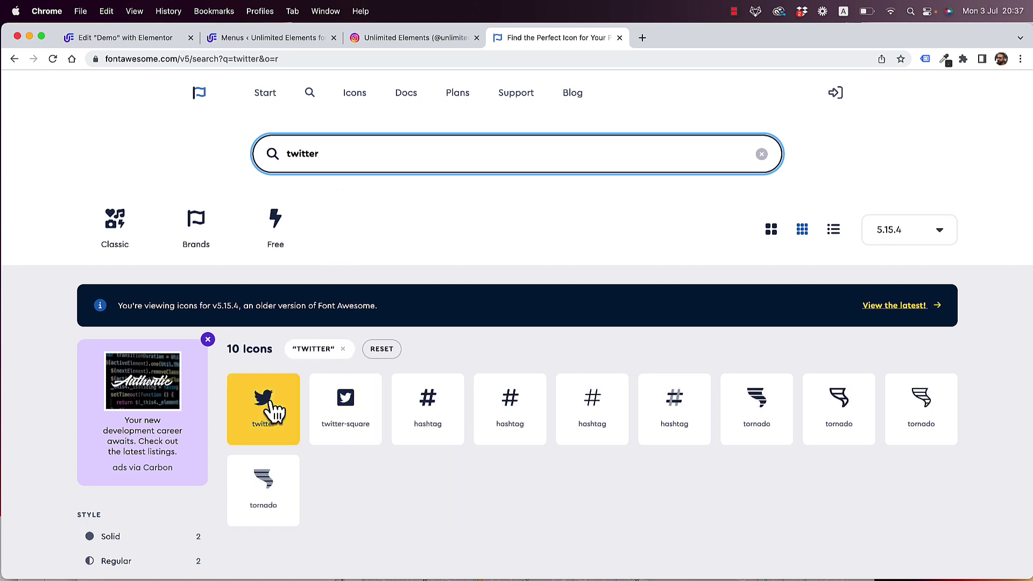
{"action": "left_click", "coordinate": [276, 412]}
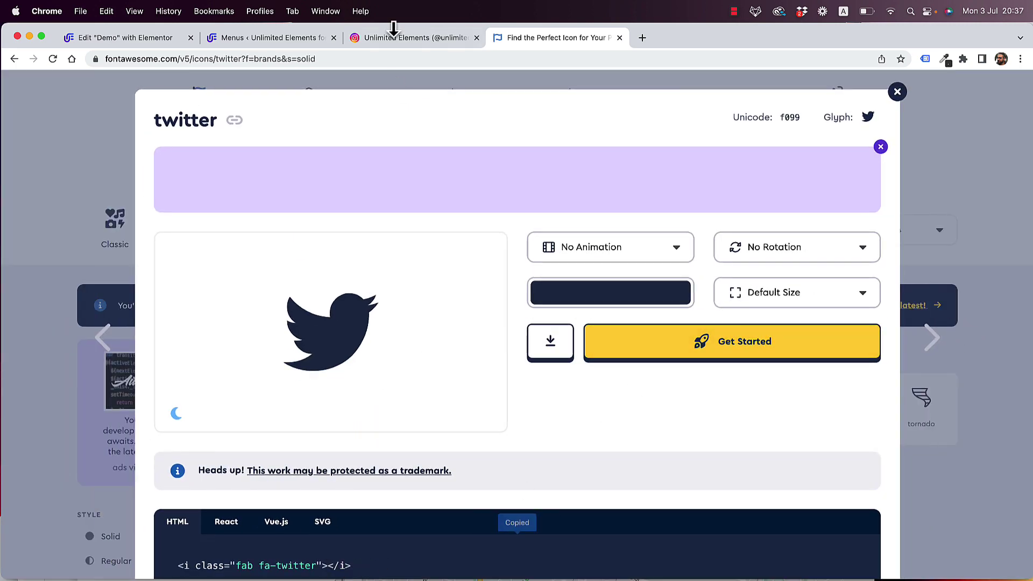
- Back in the menu editor, collapse Facebook, set the Twitter item's Icon field to fab fa-twitter, and save the menu
{"action": "left_click", "coordinate": [369, 39]}
{"action": "left_click", "coordinate": [282, 44]}
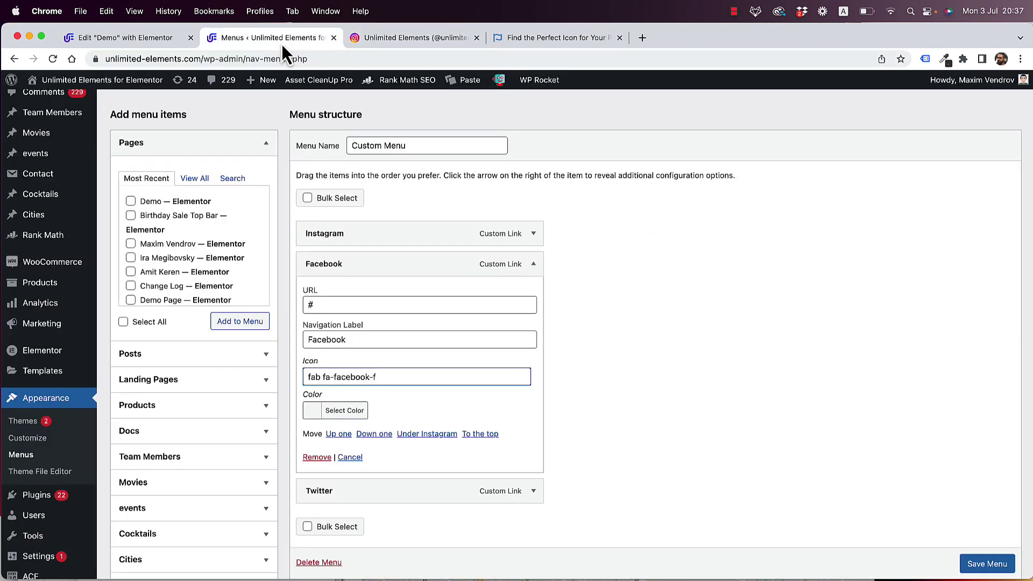
{"action": "left_click", "coordinate": [533, 264]}
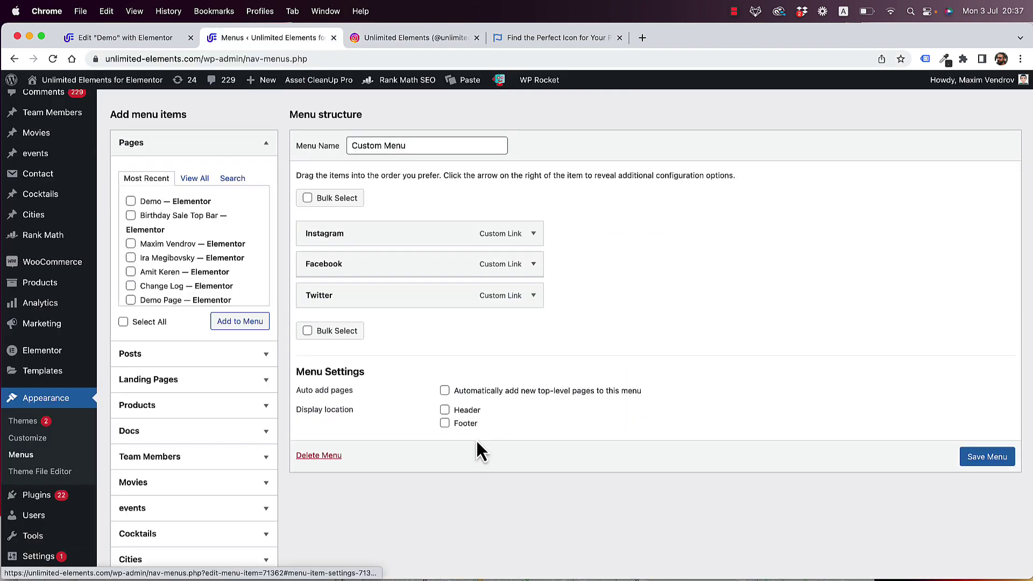
{"action": "left_click", "coordinate": [533, 294]}
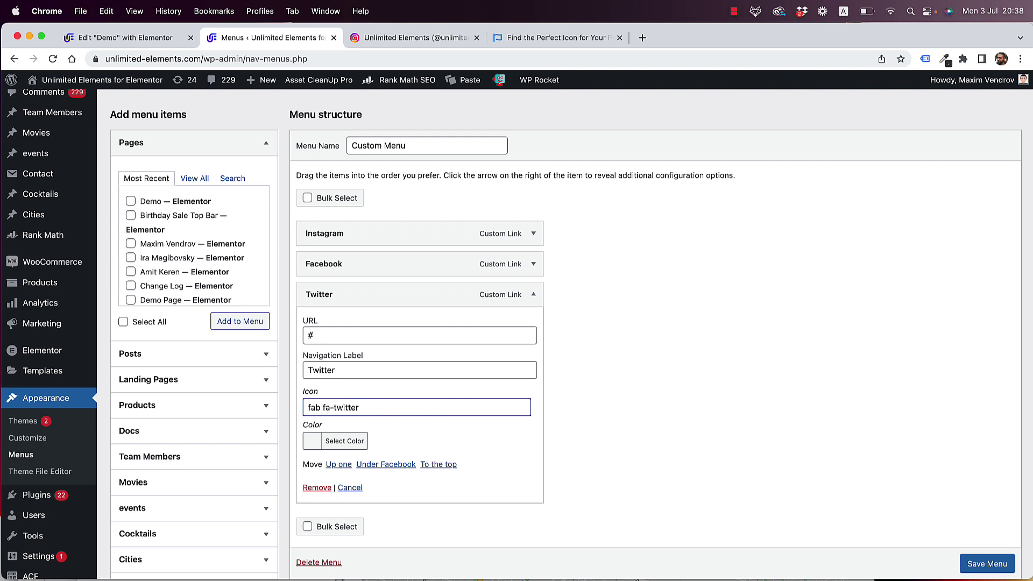
{"action": "scroll", "coordinate": [1012, 570], "scroll_direction": "down", "scroll_amount": 1}
{"action": "left_click", "coordinate": [993, 565]}
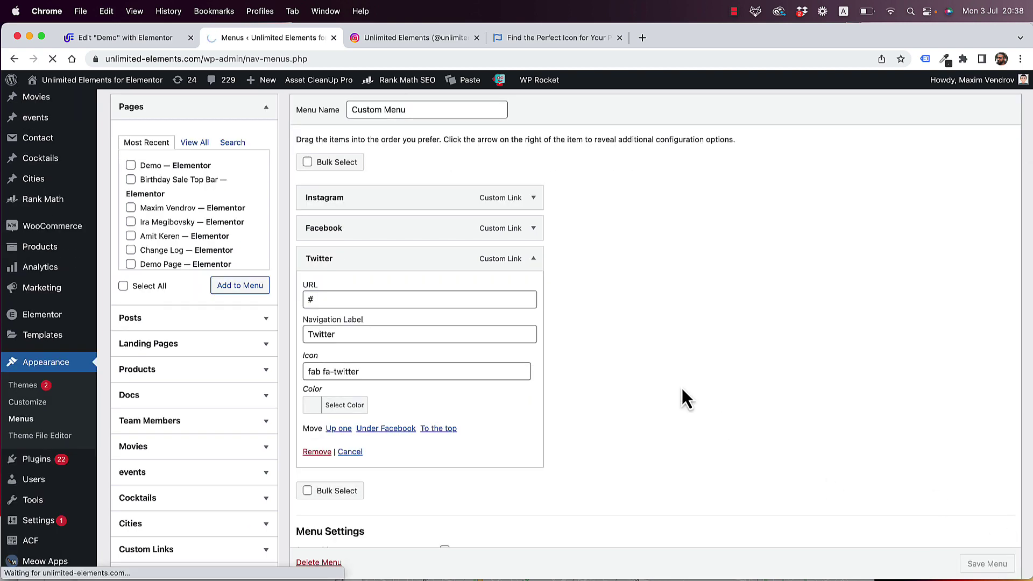
- In a new browser tab, find the BrandColors site through a web search for brand colors, and search its brands for face
{"action": "left_click", "coordinate": [641, 38]}
{"action": "type", "text": "b"}
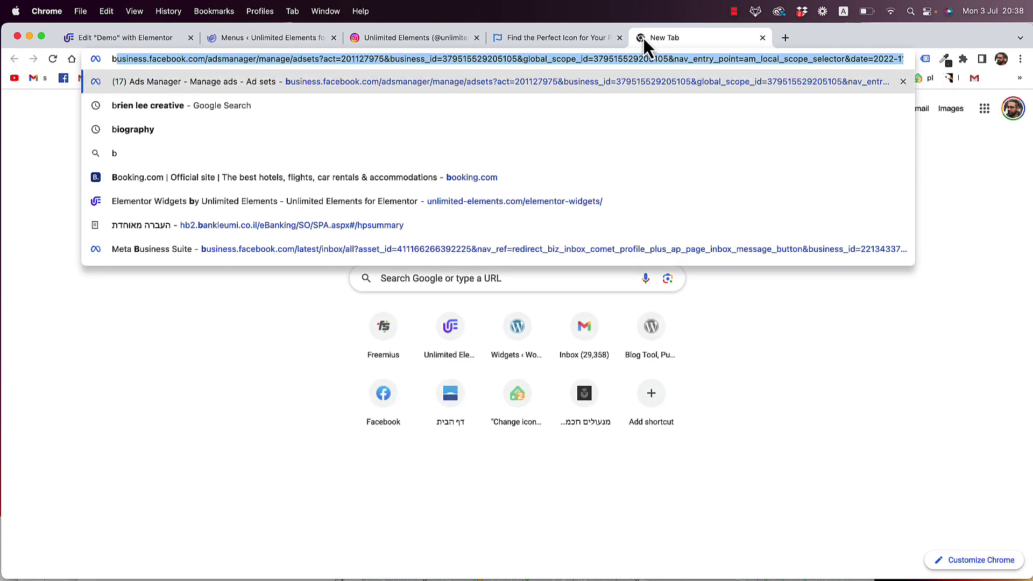
{"action": "type", "text": "rand colors"}
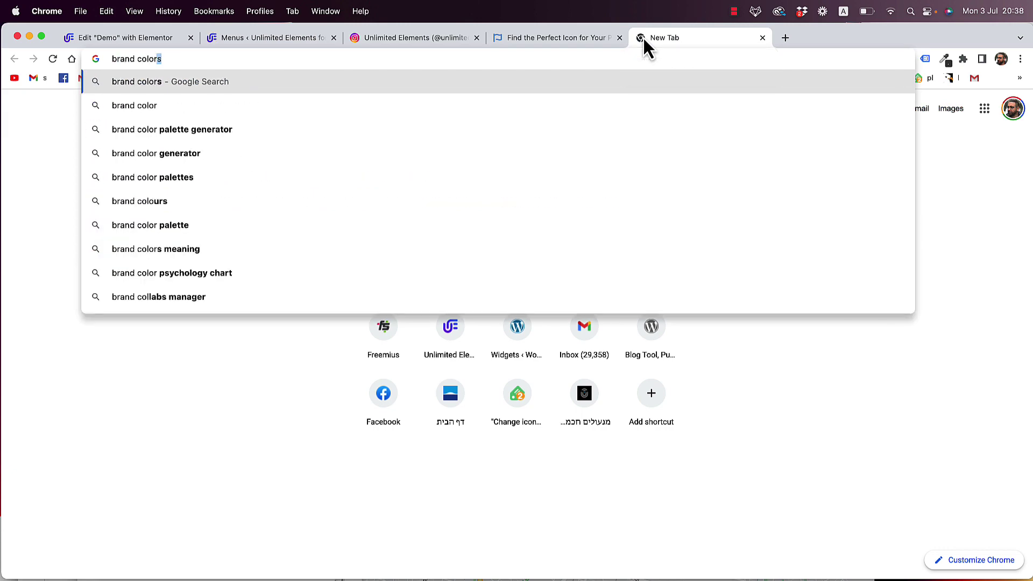
{"action": "key", "text": "Return"}
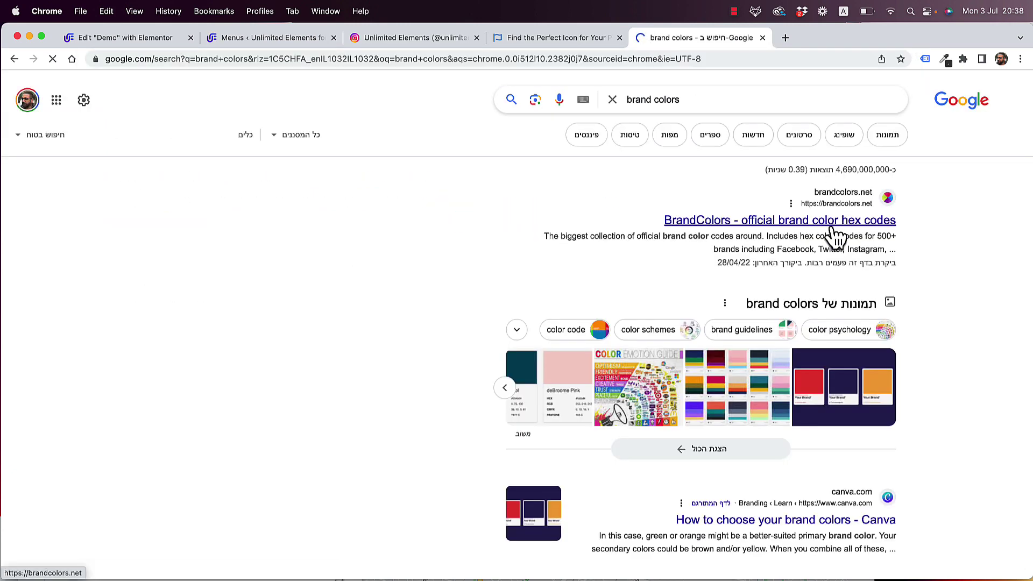
{"action": "left_click", "coordinate": [832, 225]}
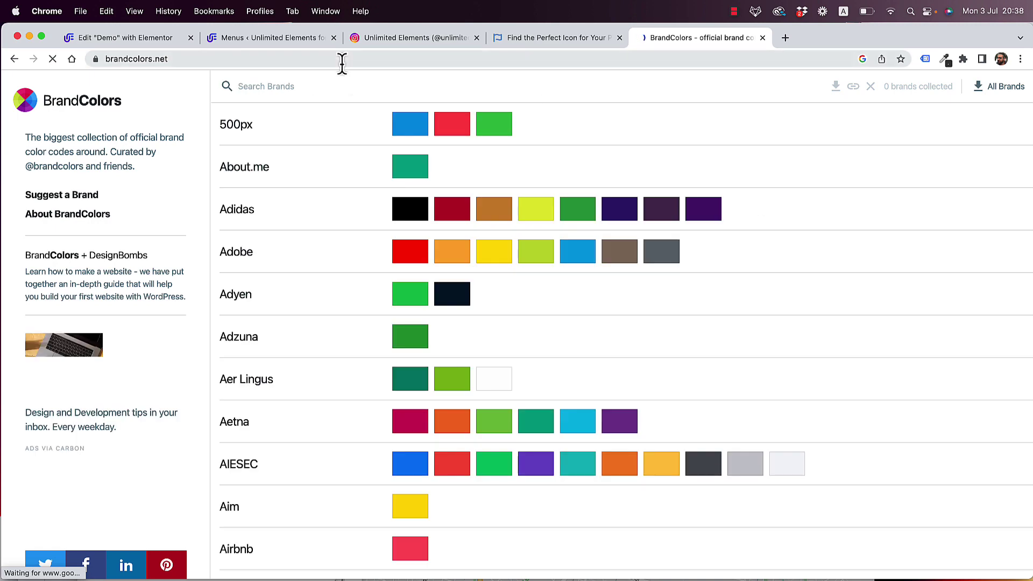
{"action": "left_click", "coordinate": [336, 80]}
{"action": "type", "text": "face"}
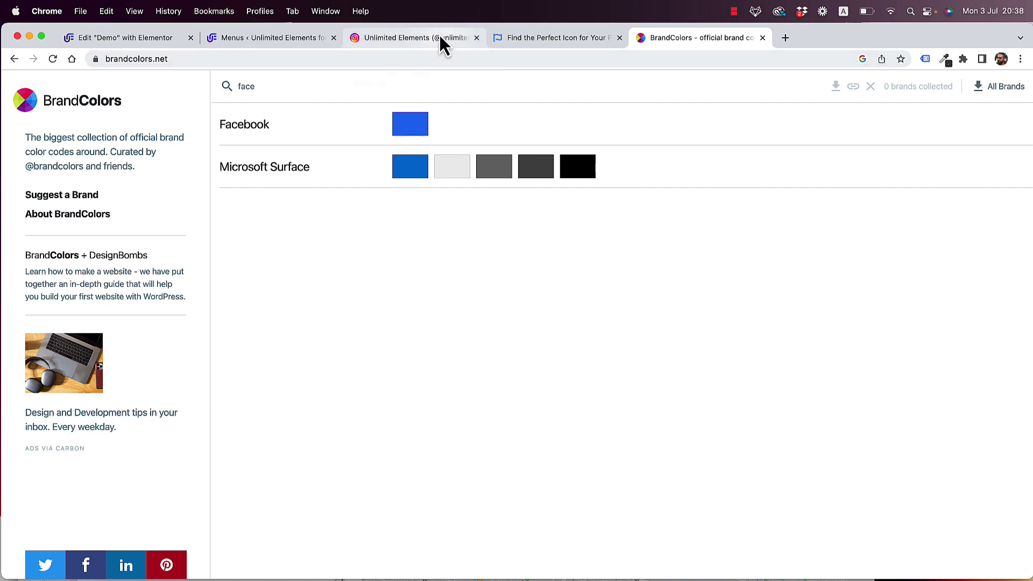
- Back in the WordPress menu editor, expand the Facebook item and set its Color field to #1877f2
{"action": "left_click", "coordinate": [306, 40]}
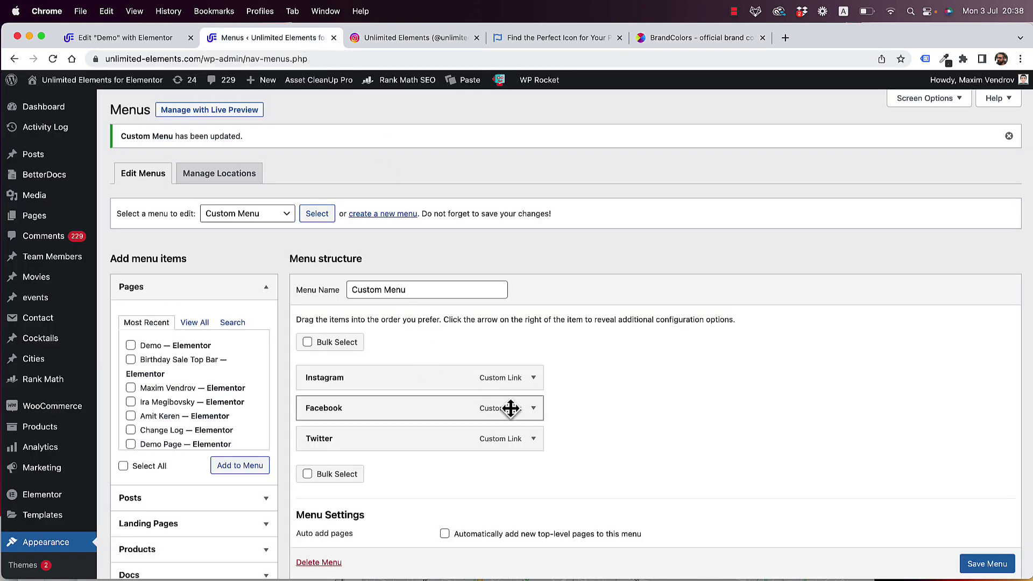
{"action": "left_click", "coordinate": [533, 410]}
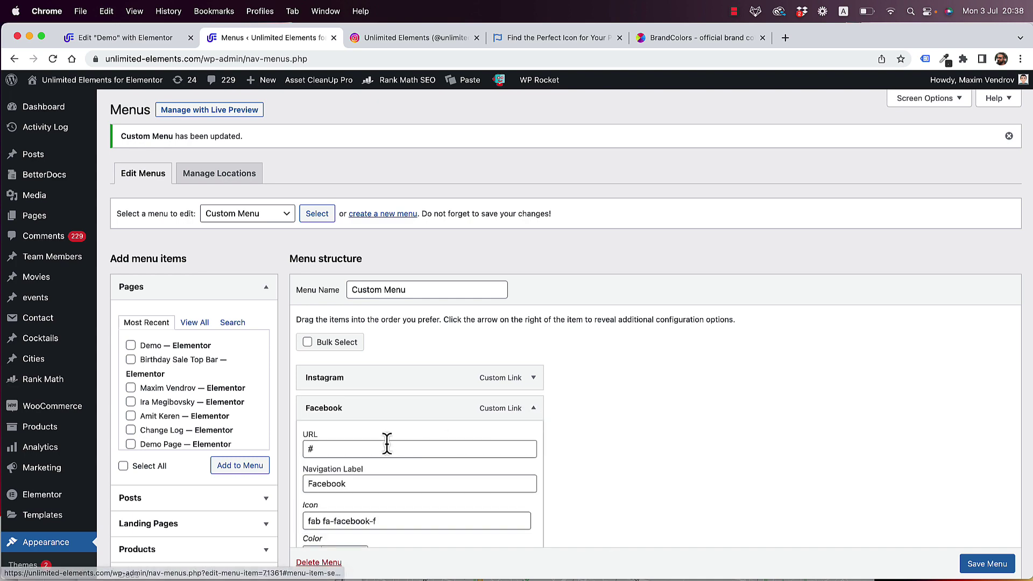
{"action": "scroll", "coordinate": [360, 532], "scroll_direction": "down", "scroll_amount": 3}
{"action": "left_click", "coordinate": [347, 454]}
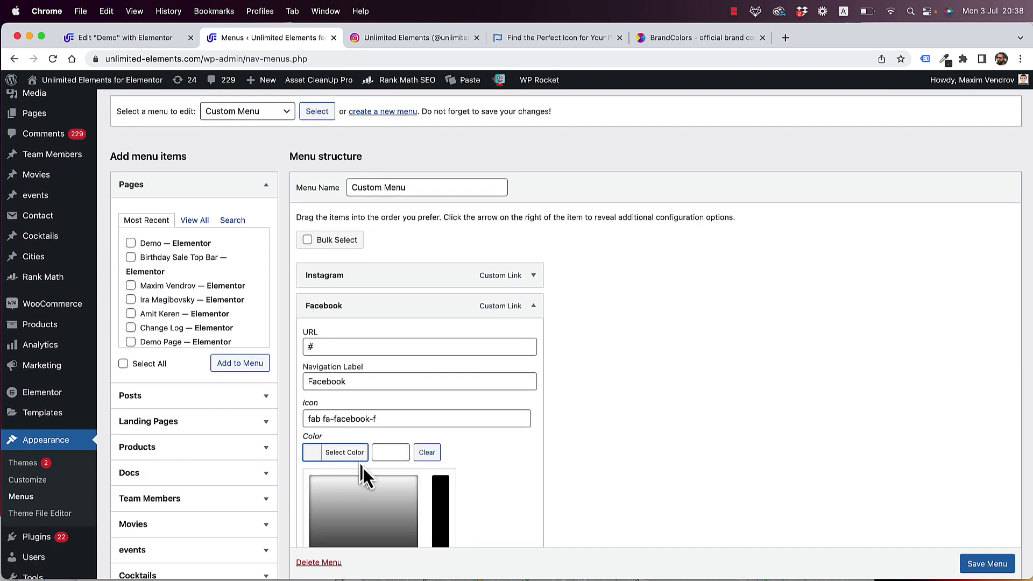
{"action": "scroll", "coordinate": [409, 460], "scroll_direction": "down", "scroll_amount": 1}
{"action": "scroll", "coordinate": [409, 461], "scroll_direction": "down", "scroll_amount": 2}
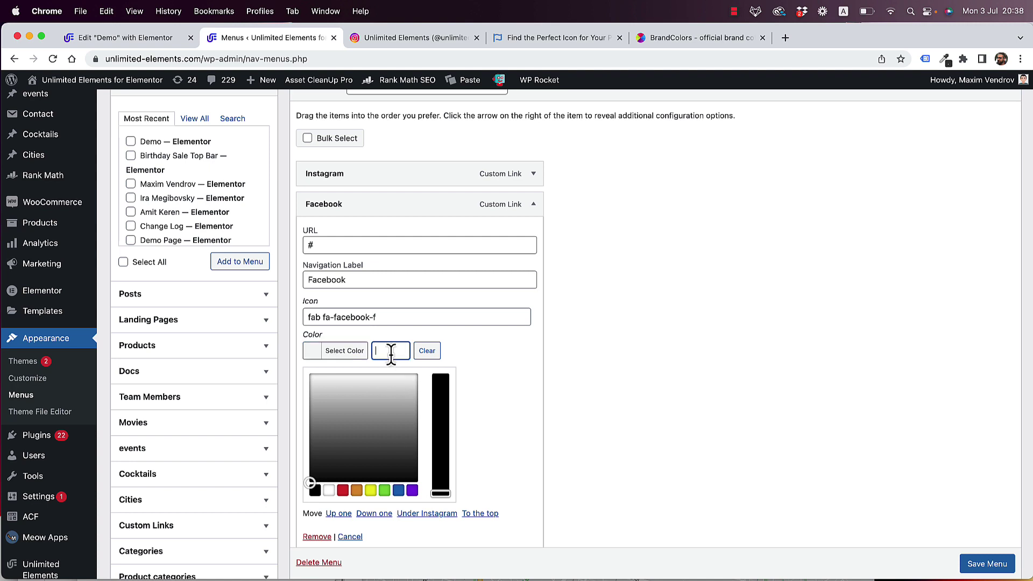
{"action": "type", "text": "#1877f2"}
{"action": "left_click", "coordinate": [492, 356]}
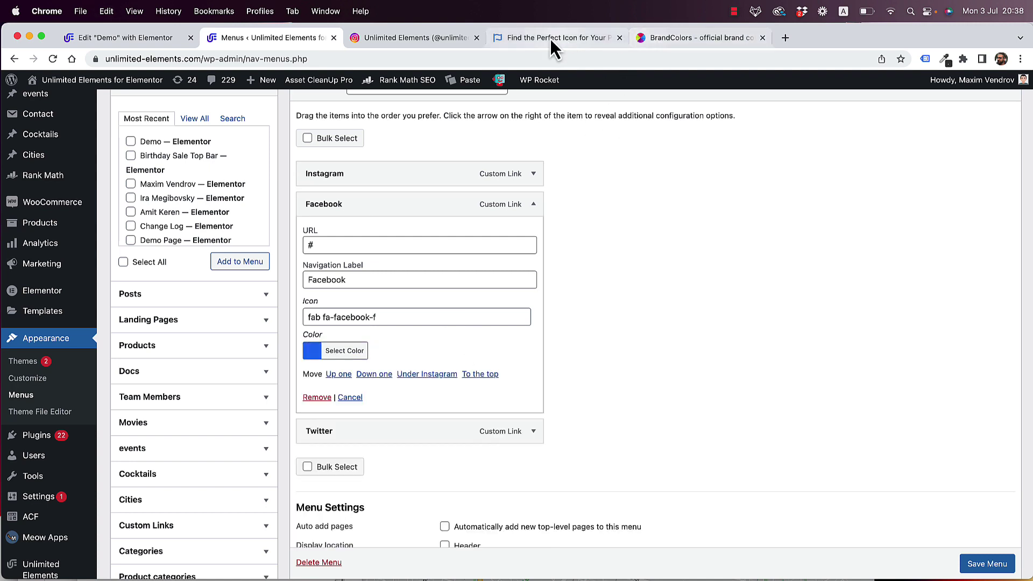
- Search BrandColors for instagra, copy the Instagram color e1306c, and set it as the Instagram menu item's Color
{"action": "left_click", "coordinate": [677, 37]}
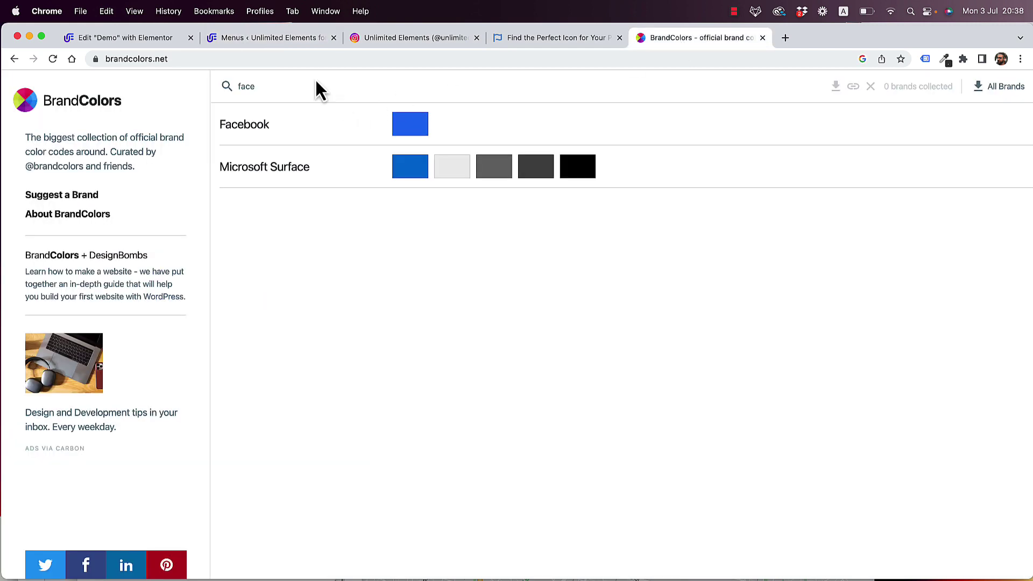
{"action": "type", "text": "instagra"}
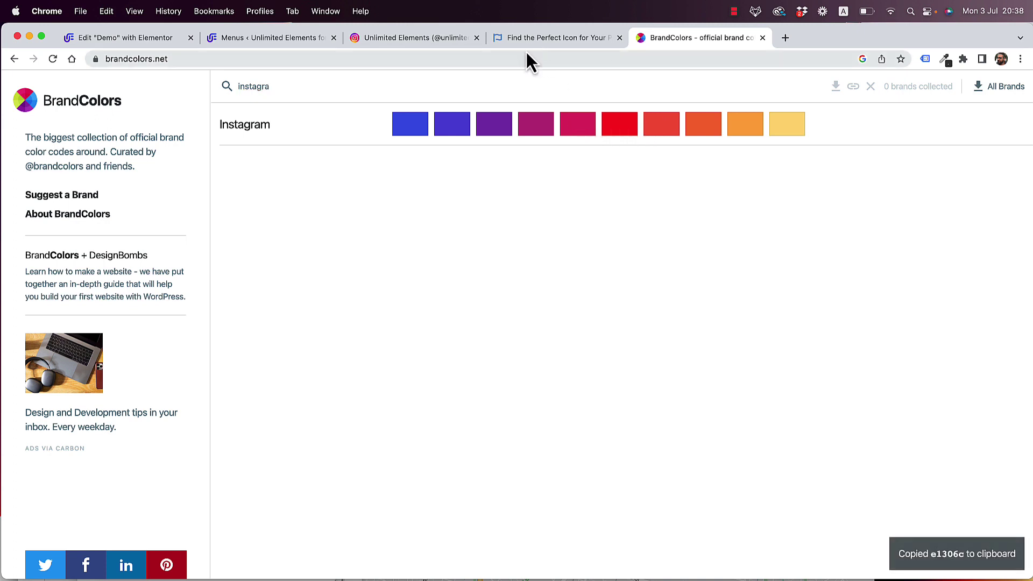
{"action": "left_click", "coordinate": [273, 42]}
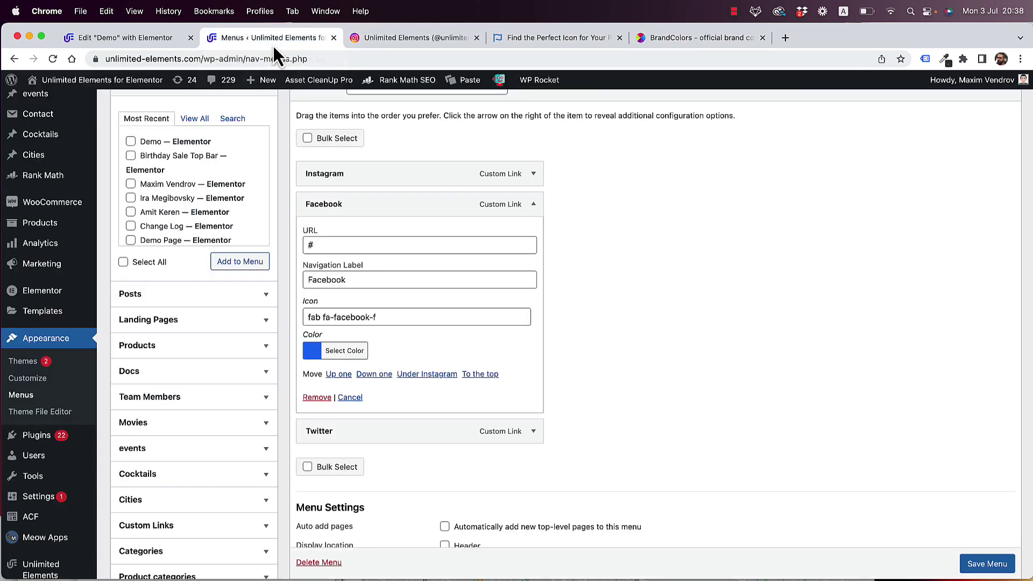
{"action": "left_click", "coordinate": [533, 174]}
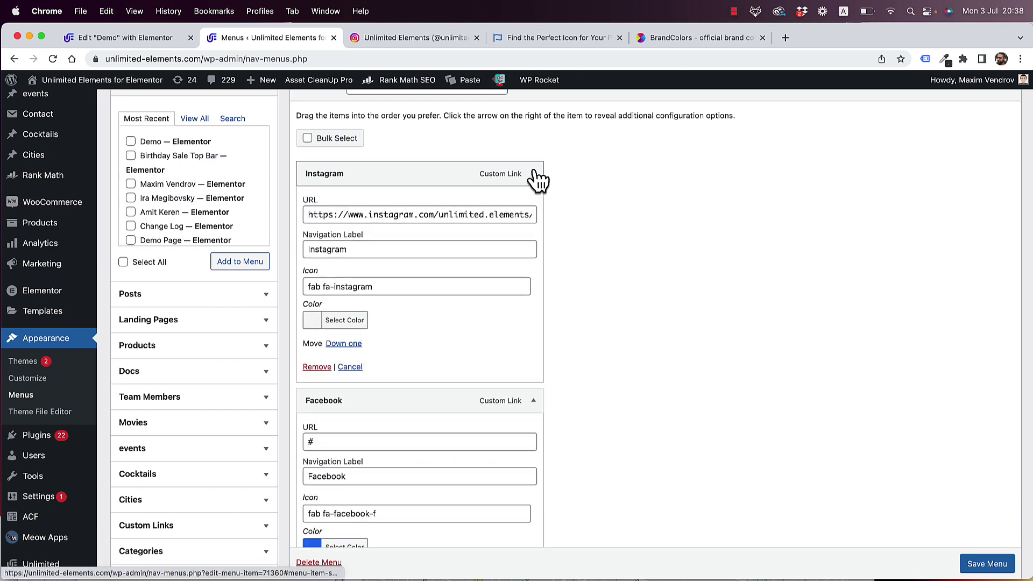
{"action": "left_click", "coordinate": [352, 323]}
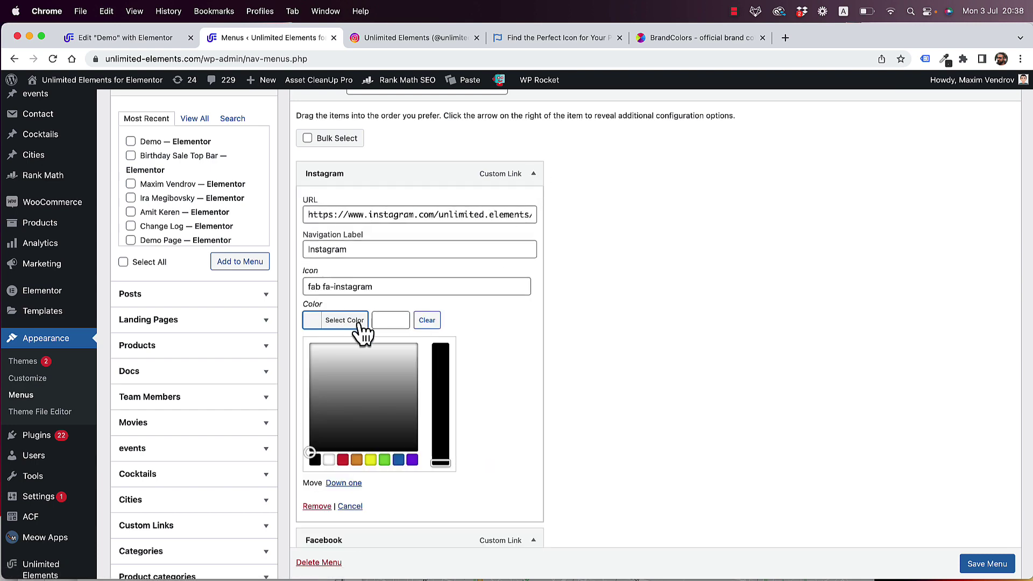
{"action": "left_click", "coordinate": [502, 328]}
- Search BrandColors for twit, copy the Twitter color 1da1f2, set it as the Twitter menu item's Color, and save the menu
{"action": "scroll", "coordinate": [468, 290], "scroll_direction": "down", "scroll_amount": 5}
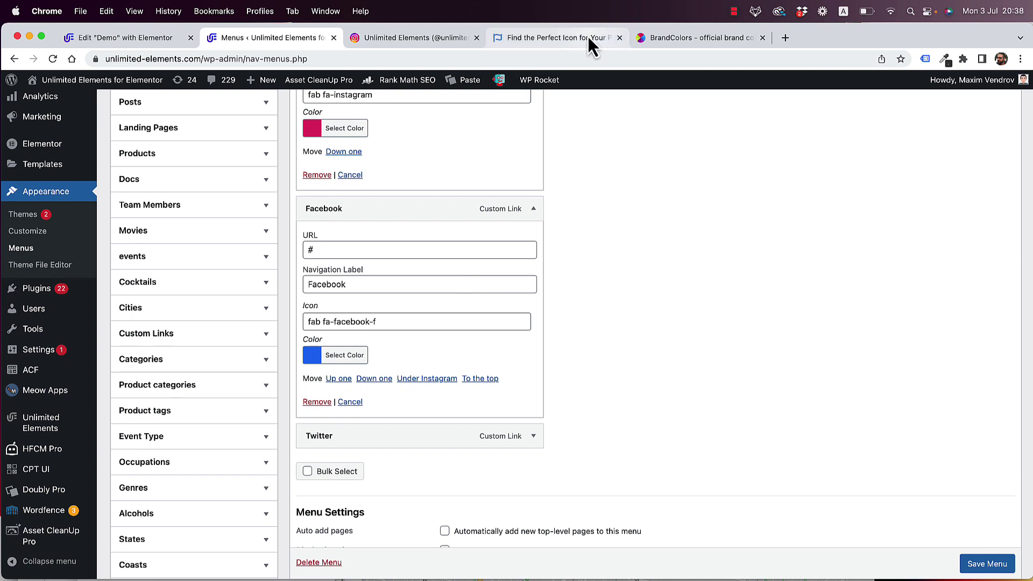
{"action": "left_click", "coordinate": [678, 38]}
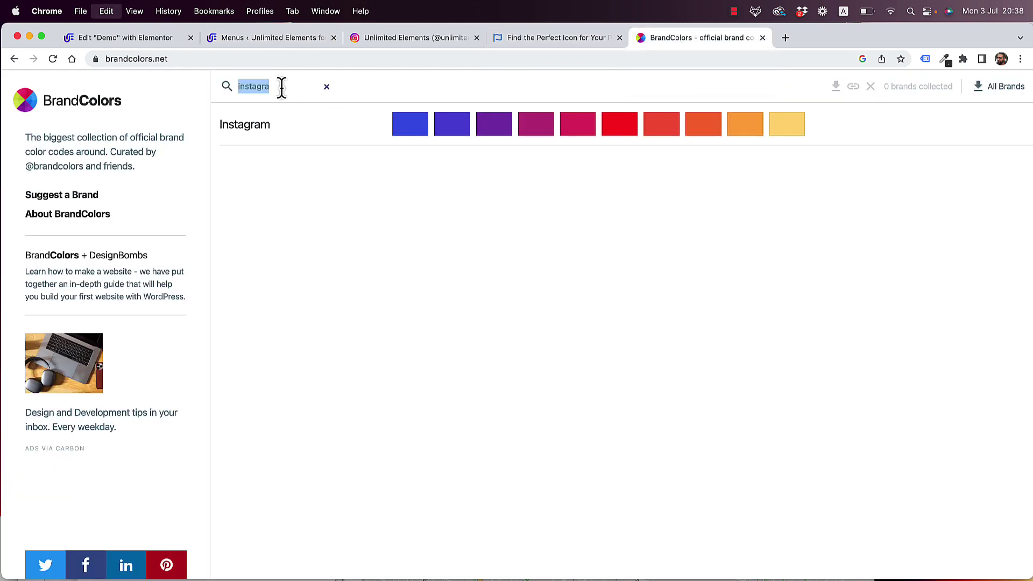
{"action": "type", "text": "twit"}
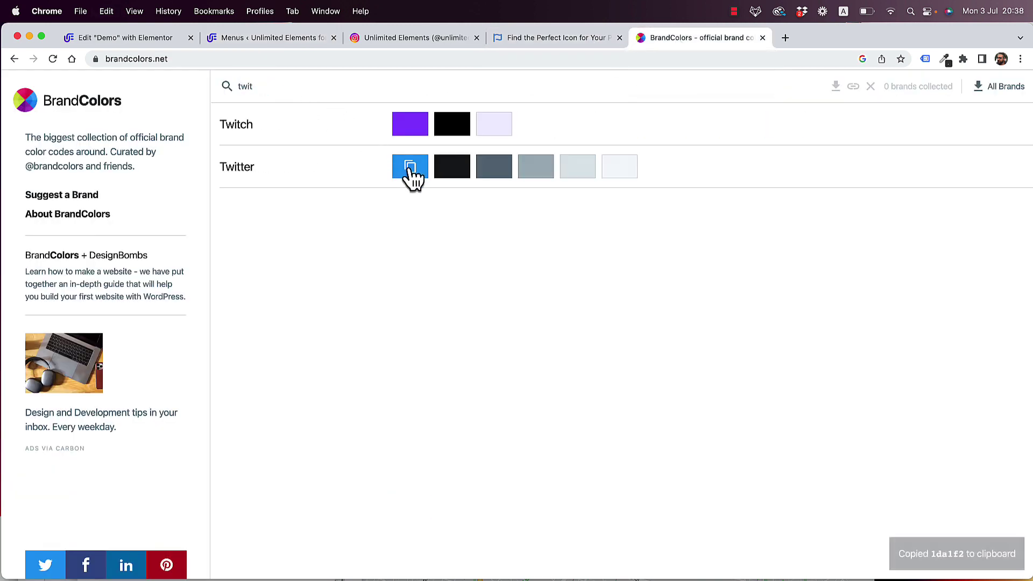
{"action": "left_click", "coordinate": [267, 43]}
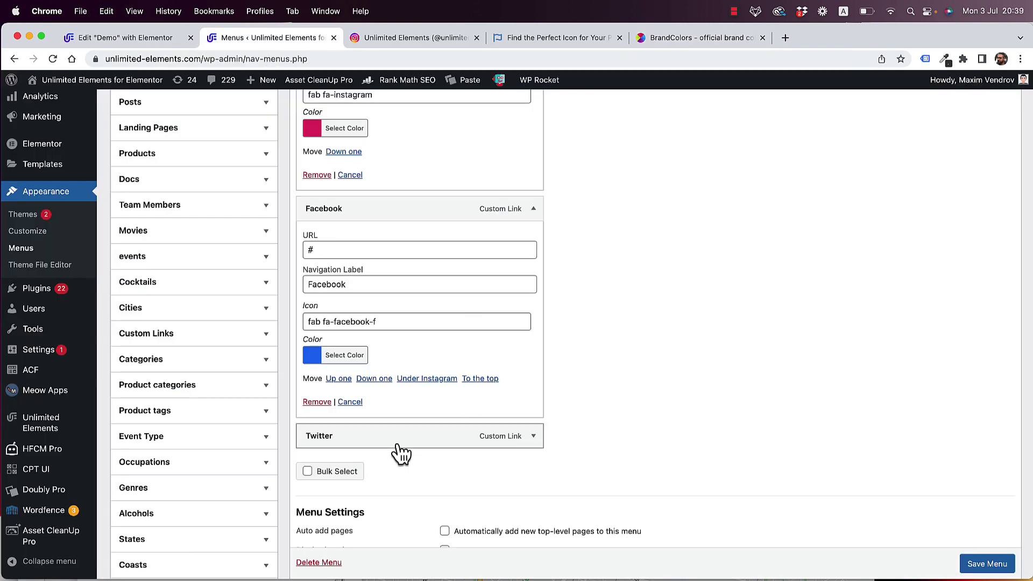
{"action": "left_click", "coordinate": [533, 435]}
{"action": "scroll", "coordinate": [535, 444], "scroll_direction": "down", "scroll_amount": 5}
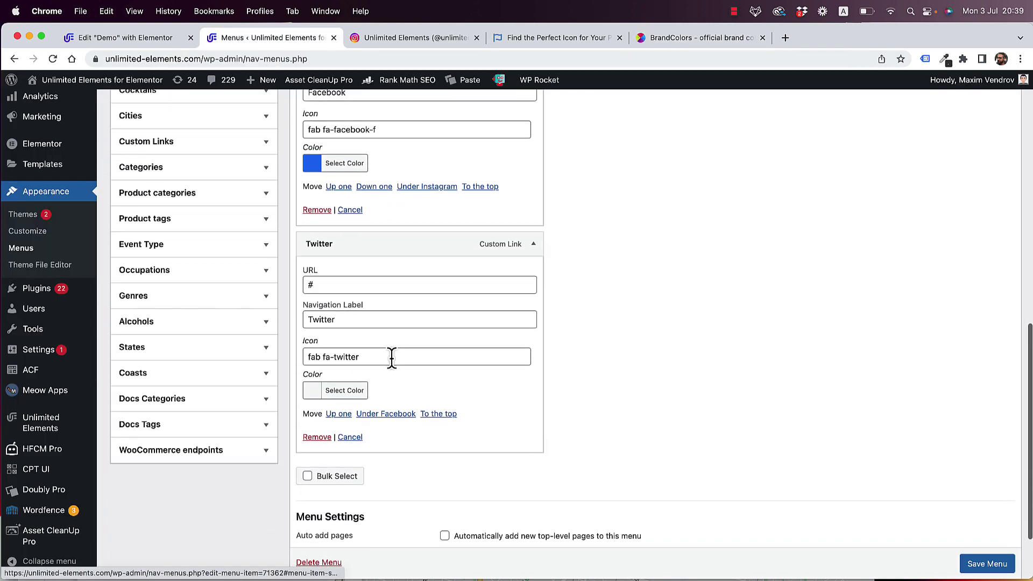
{"action": "left_click", "coordinate": [344, 391]}
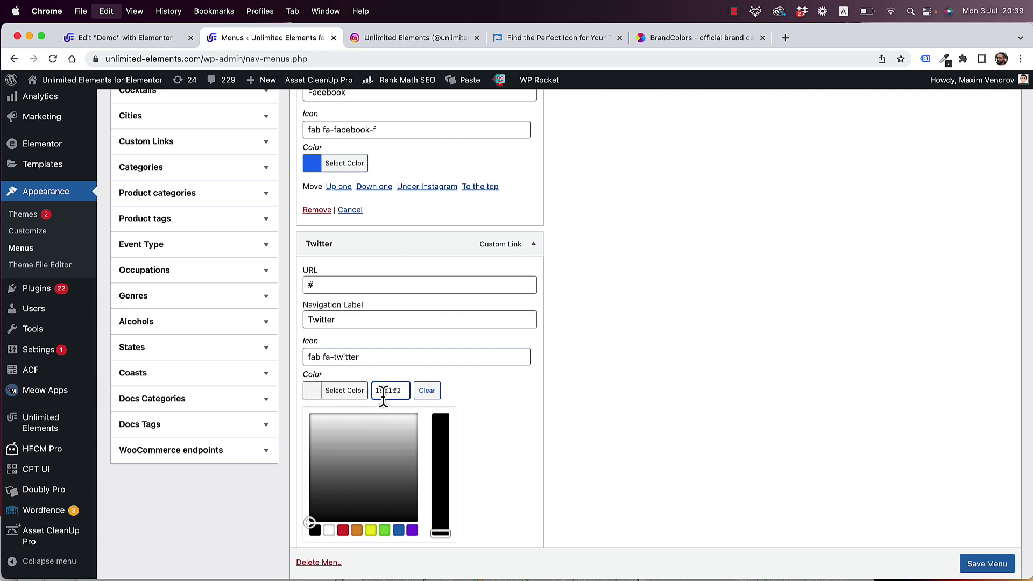
{"action": "left_click", "coordinate": [783, 412]}
{"action": "left_click", "coordinate": [988, 564]}
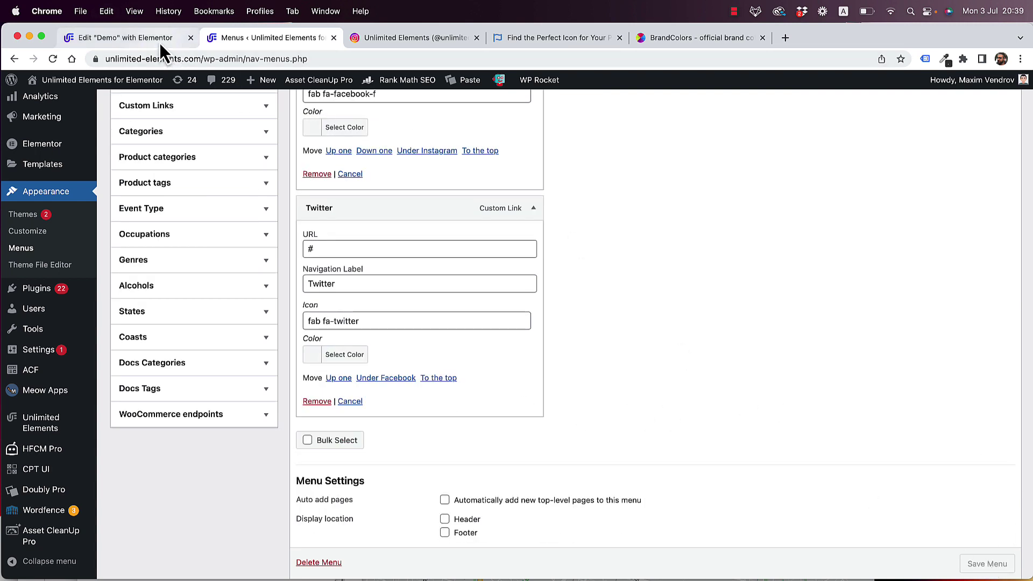
- Reload the menu editor, return to the Demo page in Elementor, update the page, and reload its editor
{"action": "key", "text": "super+r"}
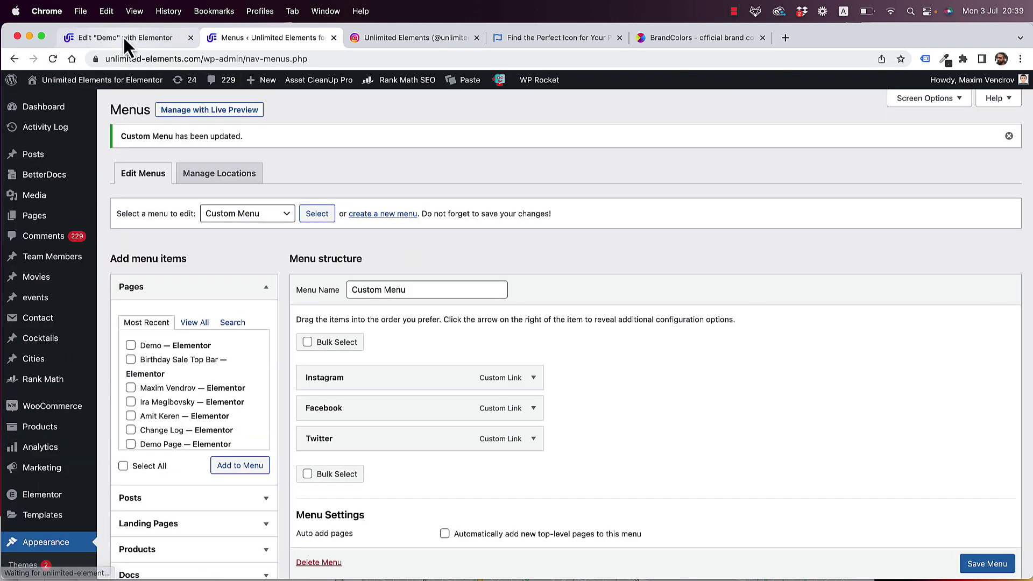
{"action": "left_click", "coordinate": [124, 37]}
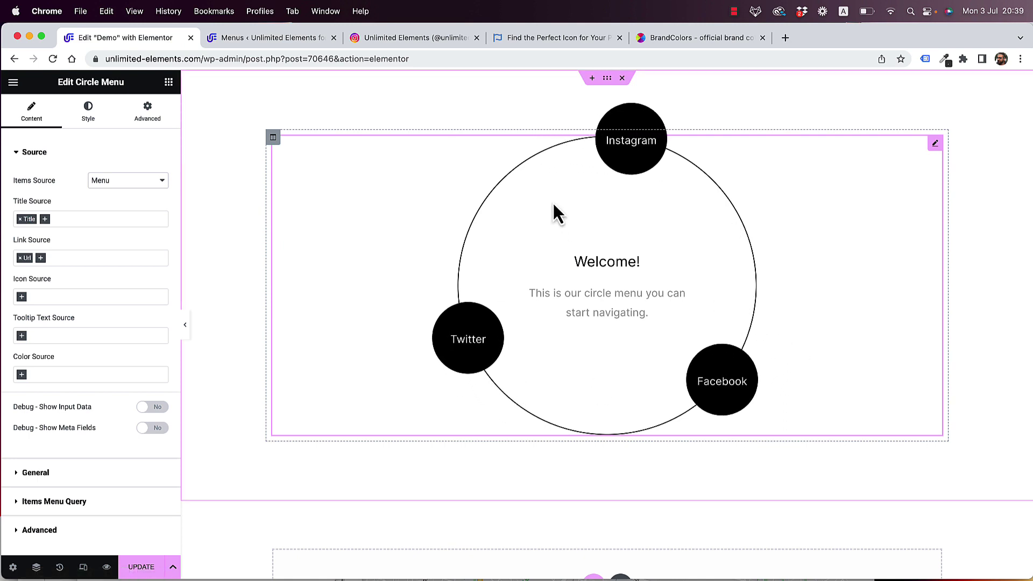
{"action": "left_click", "coordinate": [143, 570]}
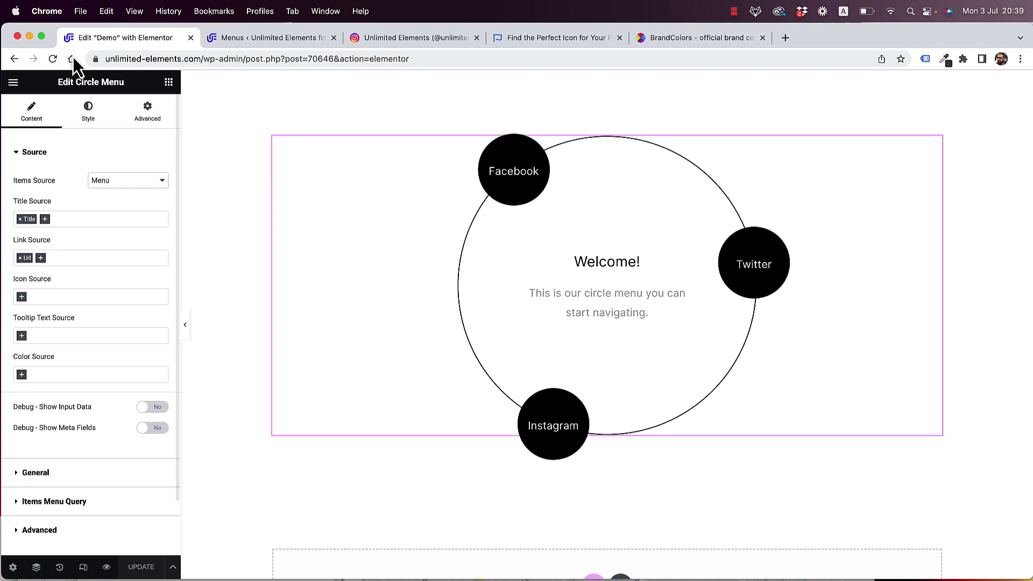
{"action": "left_click", "coordinate": [53, 58]}
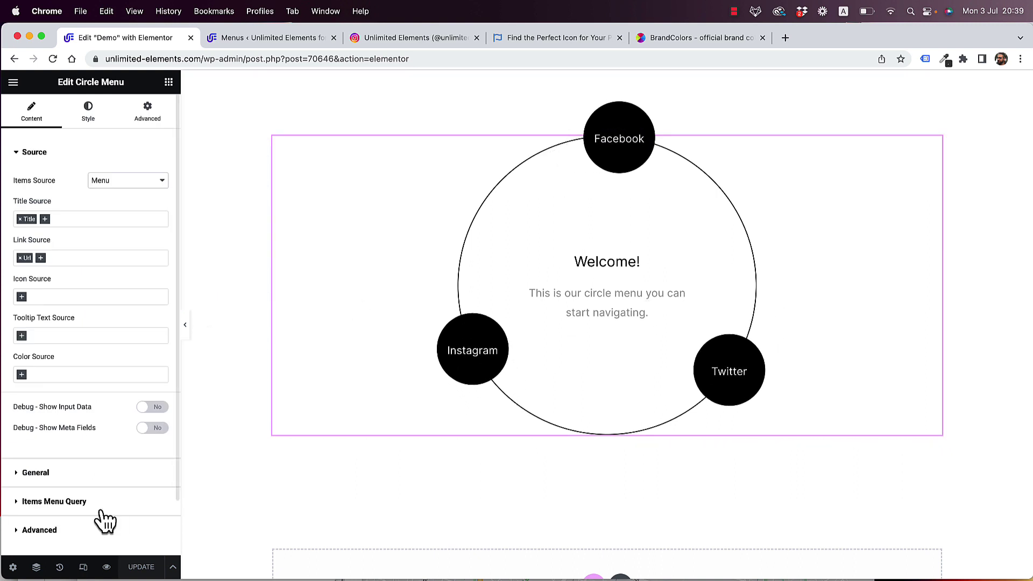
- Turn on Show Link Icon for the circle menu and set its Icon Source to Menu Meta Field with the meta field icon
{"action": "left_click", "coordinate": [36, 473]}
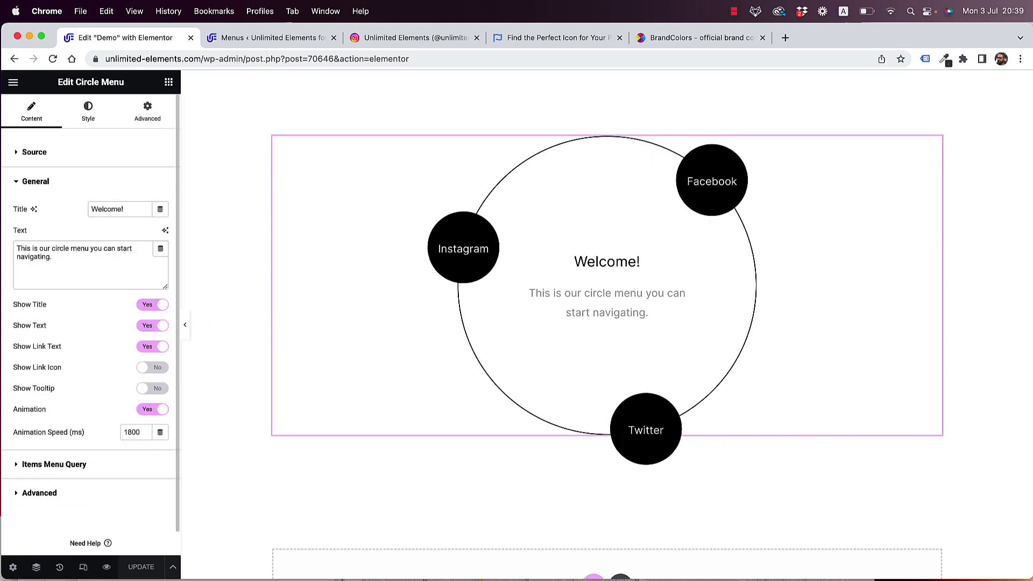
{"action": "left_click", "coordinate": [149, 368]}
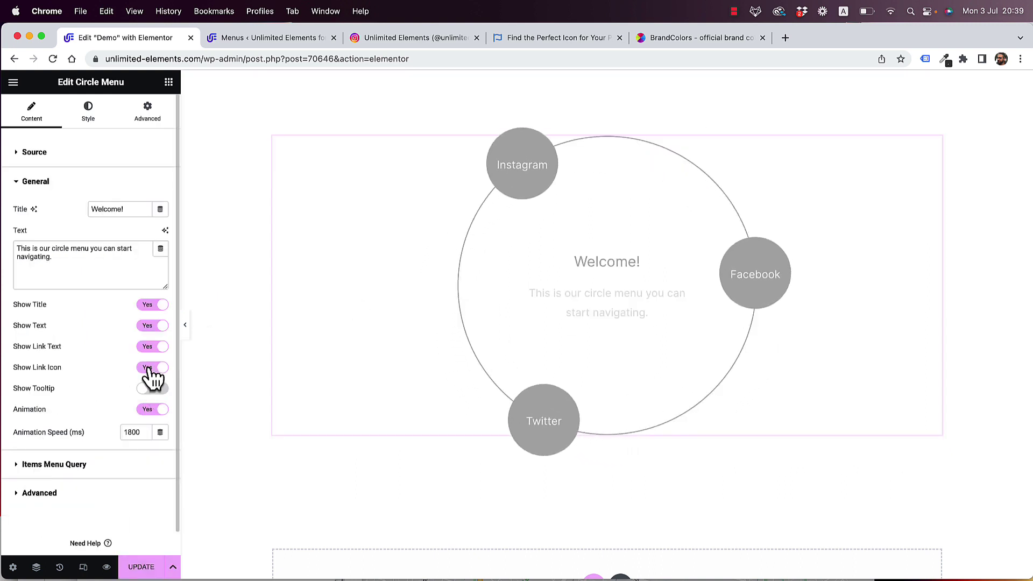
{"action": "left_click", "coordinate": [46, 160]}
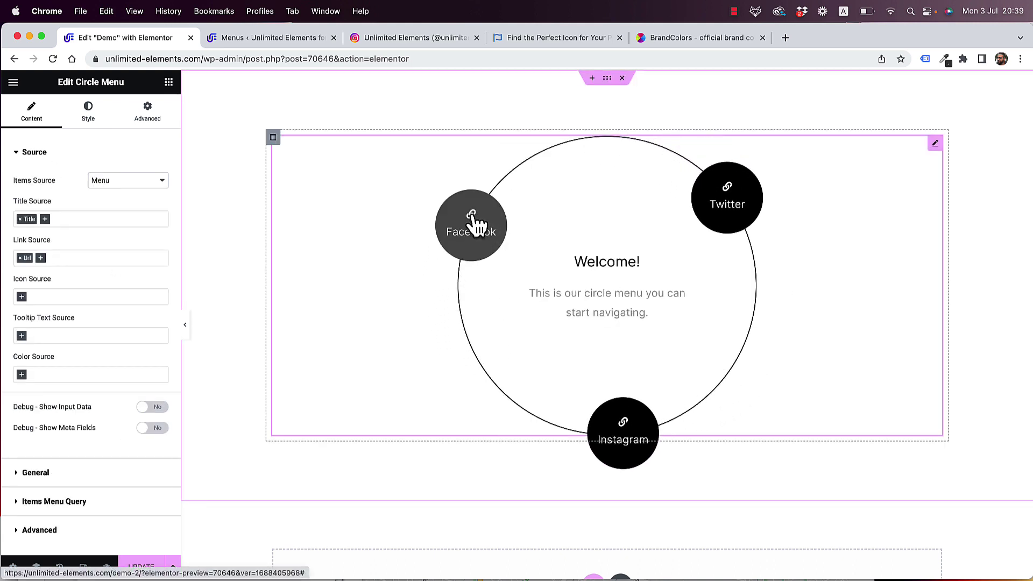
{"action": "left_click", "coordinate": [49, 297]}
{"action": "scroll", "coordinate": [69, 385], "scroll_direction": "down", "scroll_amount": 3}
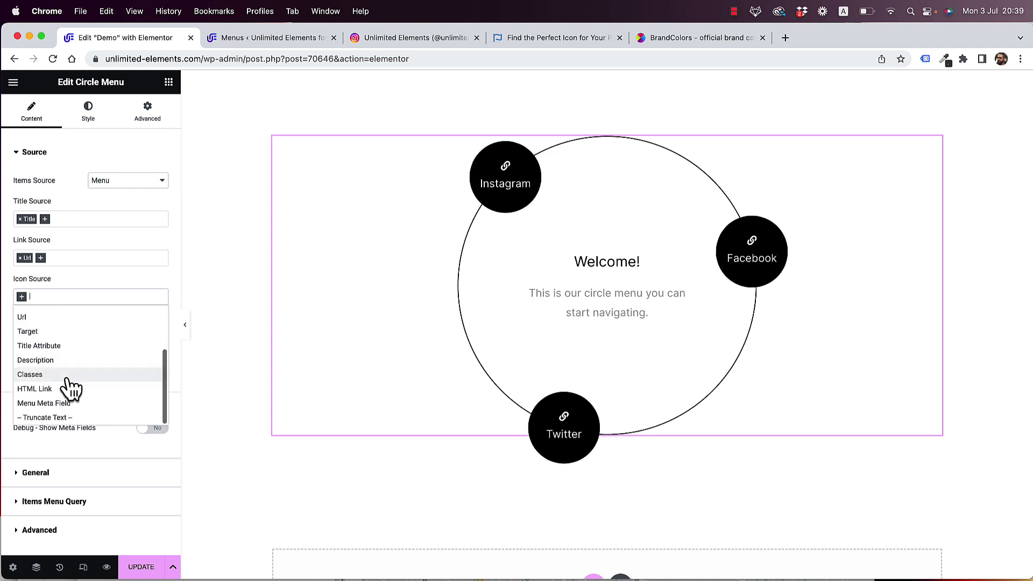
{"action": "left_click", "coordinate": [67, 403]}
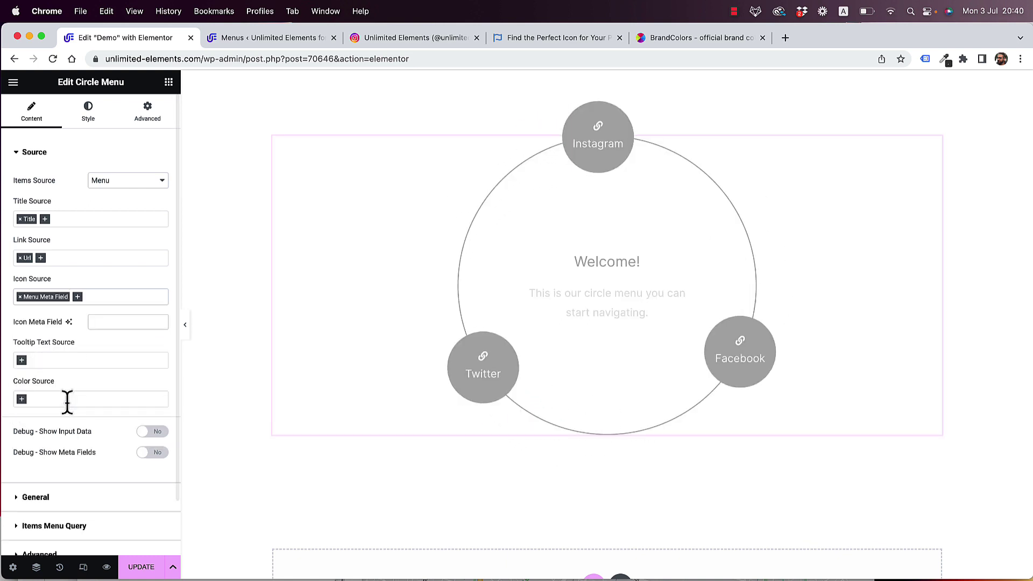
{"action": "left_click", "coordinate": [114, 323]}
{"action": "type", "text": "icon"}
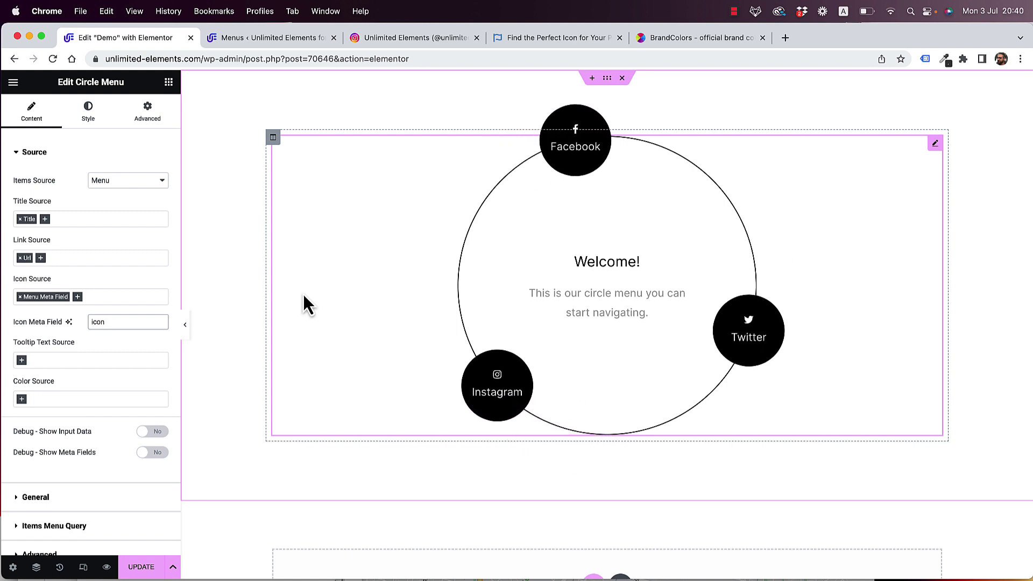
- Set the circle menu's Color Source to Menu Meta Field and enter color as the Color Meta Field
{"action": "scroll", "coordinate": [48, 383], "scroll_direction": "down", "scroll_amount": 1}
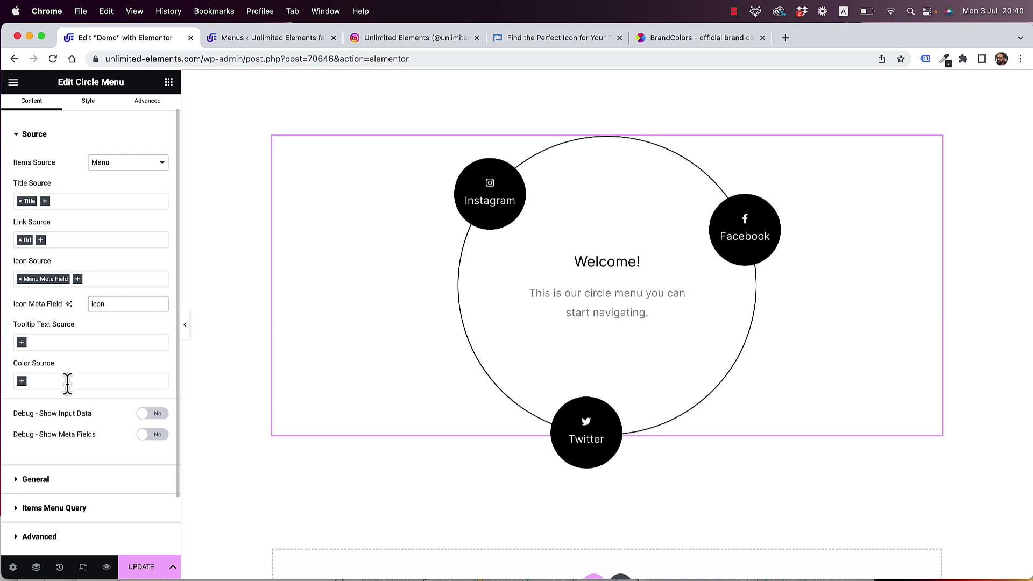
{"action": "left_click", "coordinate": [67, 383]}
{"action": "scroll", "coordinate": [64, 469], "scroll_direction": "down", "scroll_amount": 3}
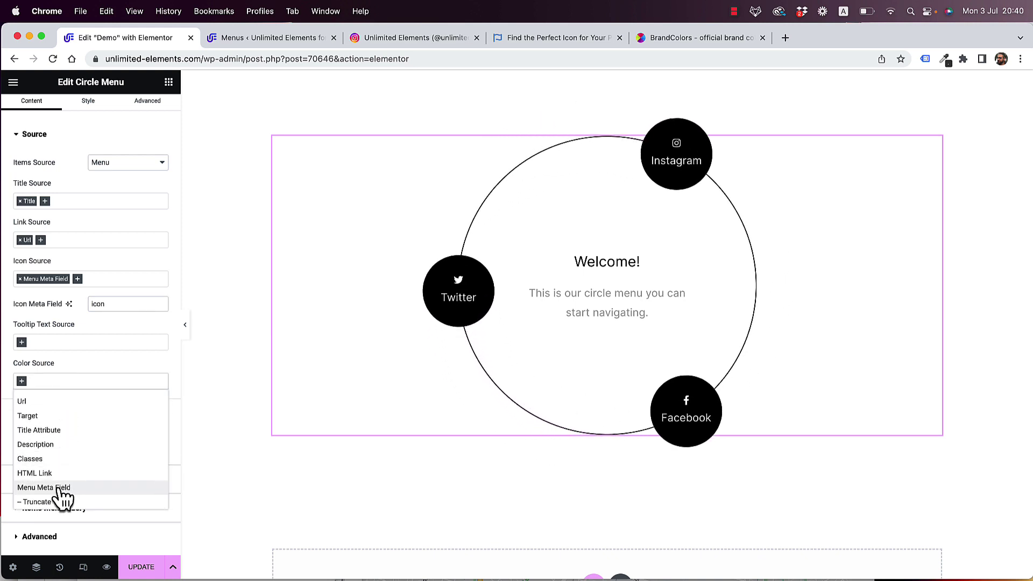
{"action": "left_click", "coordinate": [60, 487]}
{"action": "left_click", "coordinate": [108, 407]}
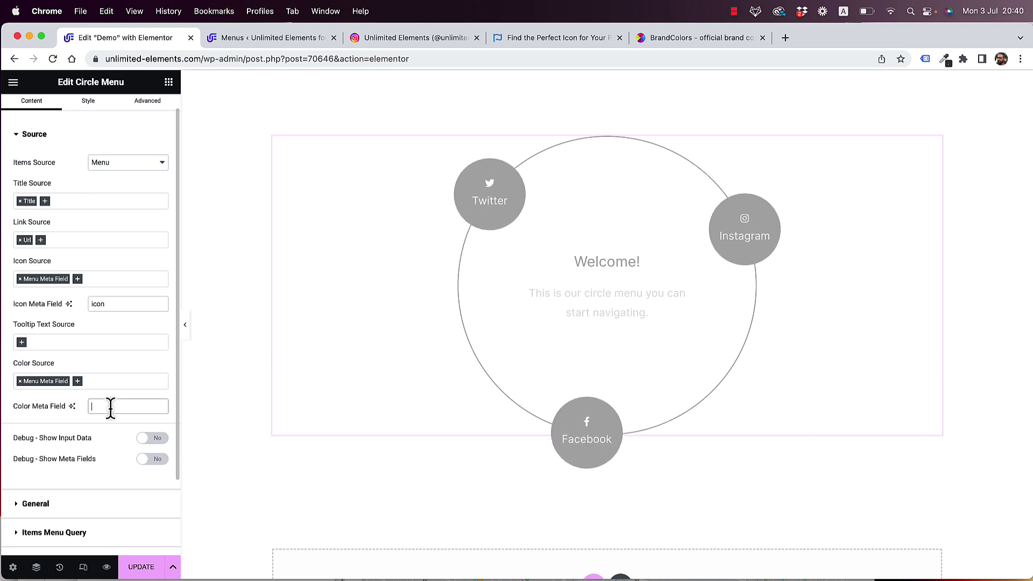
{"action": "type", "text": "color"}
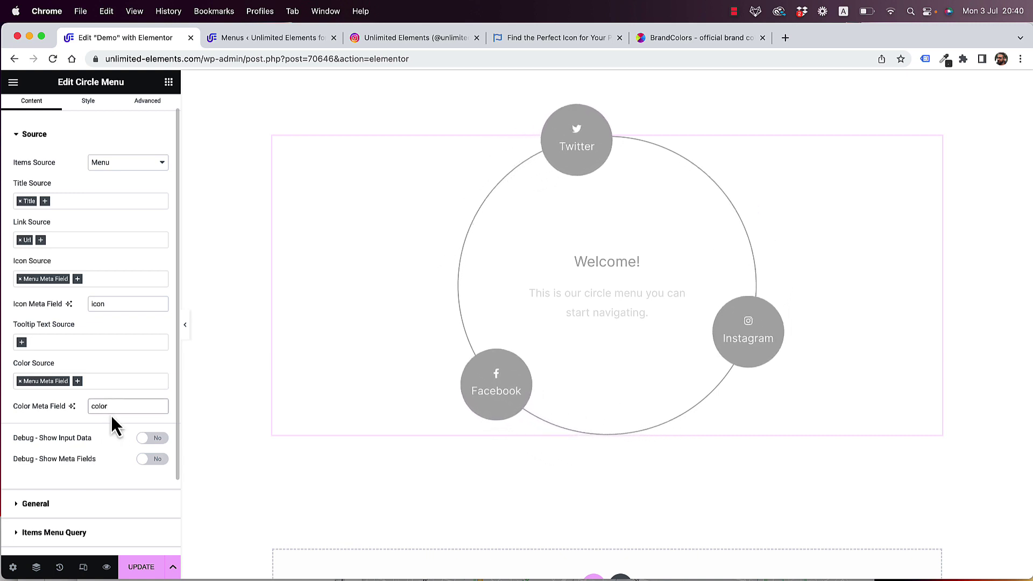